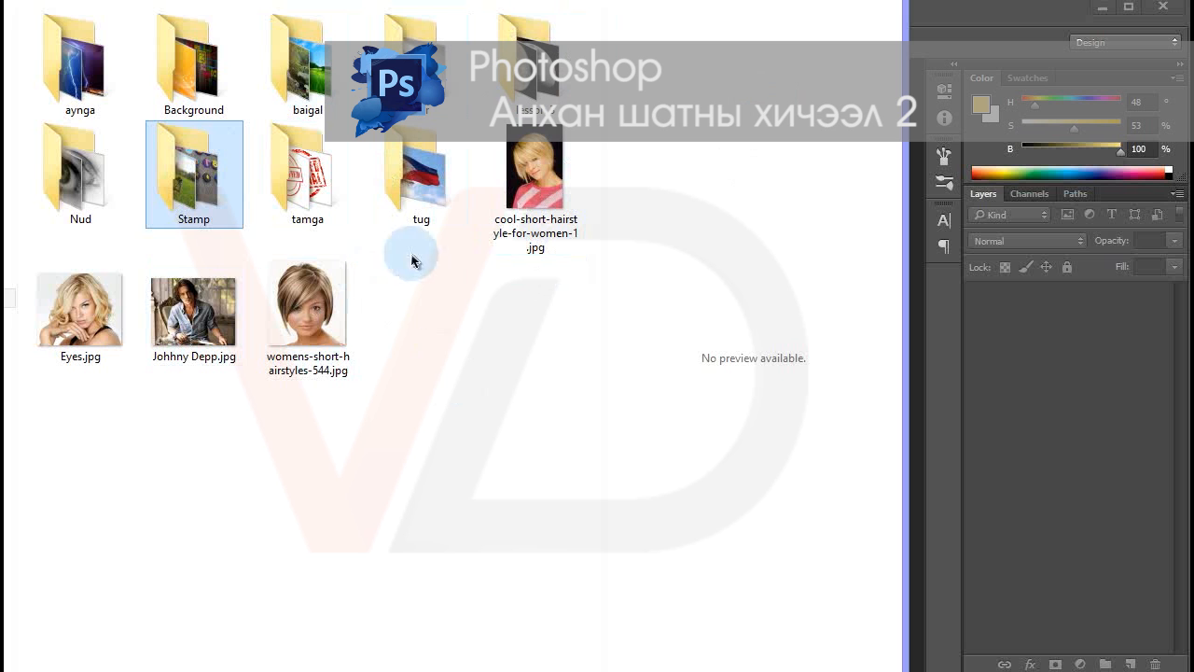
Open the Eyes.jpg portrait in Photoshop and add a new empty layer above the Background
drag(79, 308, 917, 326)
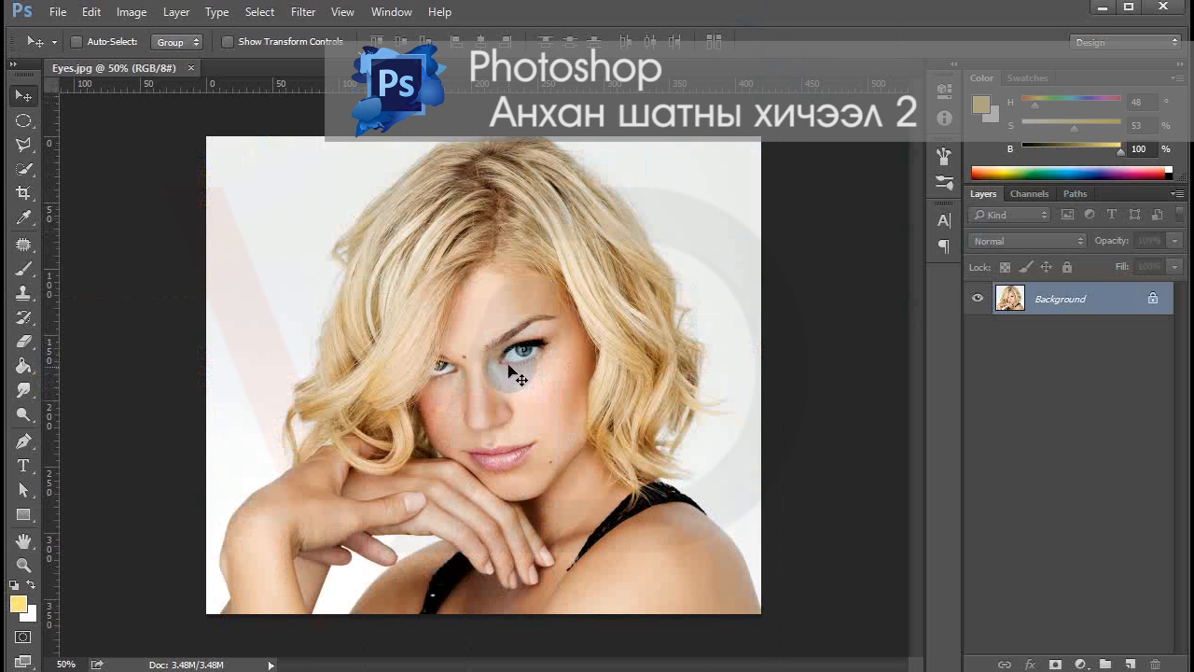
scroll(519, 373, up, 2)
scroll(560, 347, down, 2)
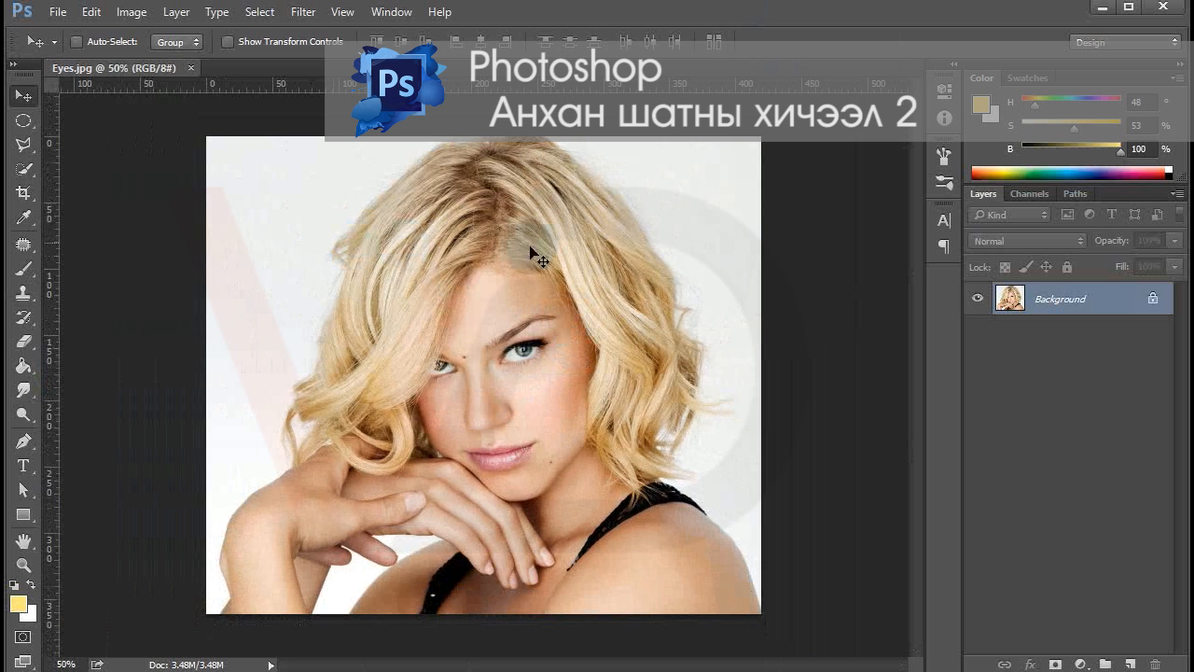
click(1128, 663)
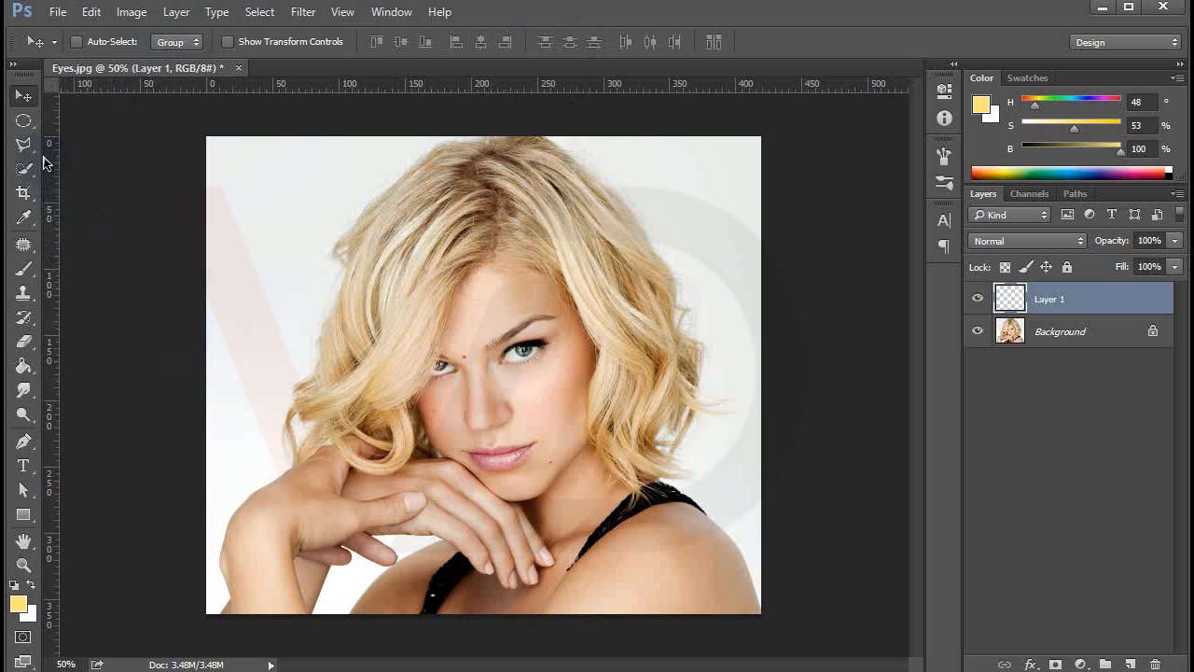
Activate the Brush tool and set the foreground color to magenta with hue 289°, saturation 100% and brightness 100%
click(23, 269)
right_click(466, 285)
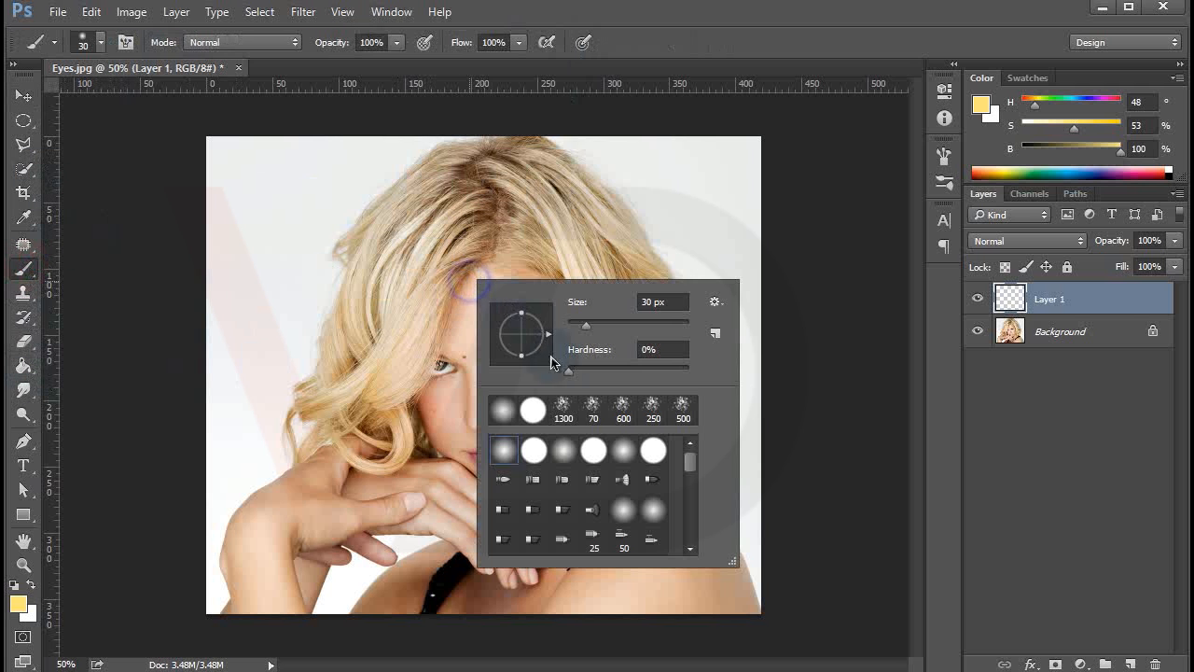
click(728, 36)
click(17, 603)
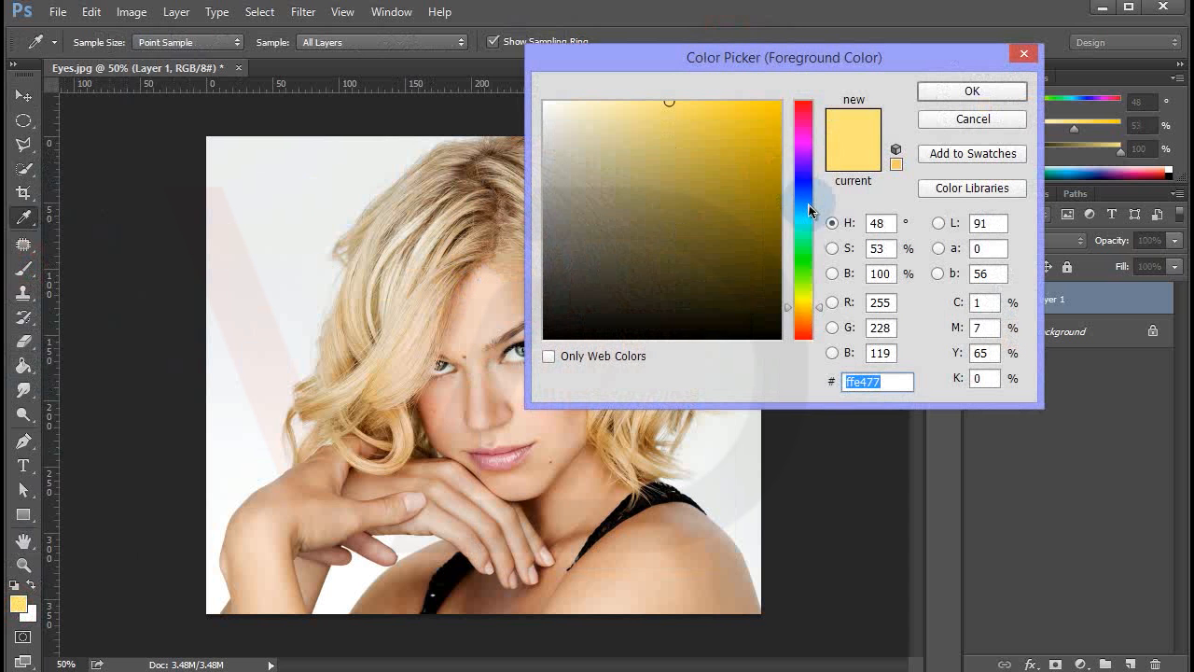
click(808, 191)
click(754, 102)
drag(754, 102, 782, 100)
drag(808, 184, 808, 147)
click(972, 90)
Enlarge the soft round brush to 126 px, with hardness at 0%
right_click(432, 230)
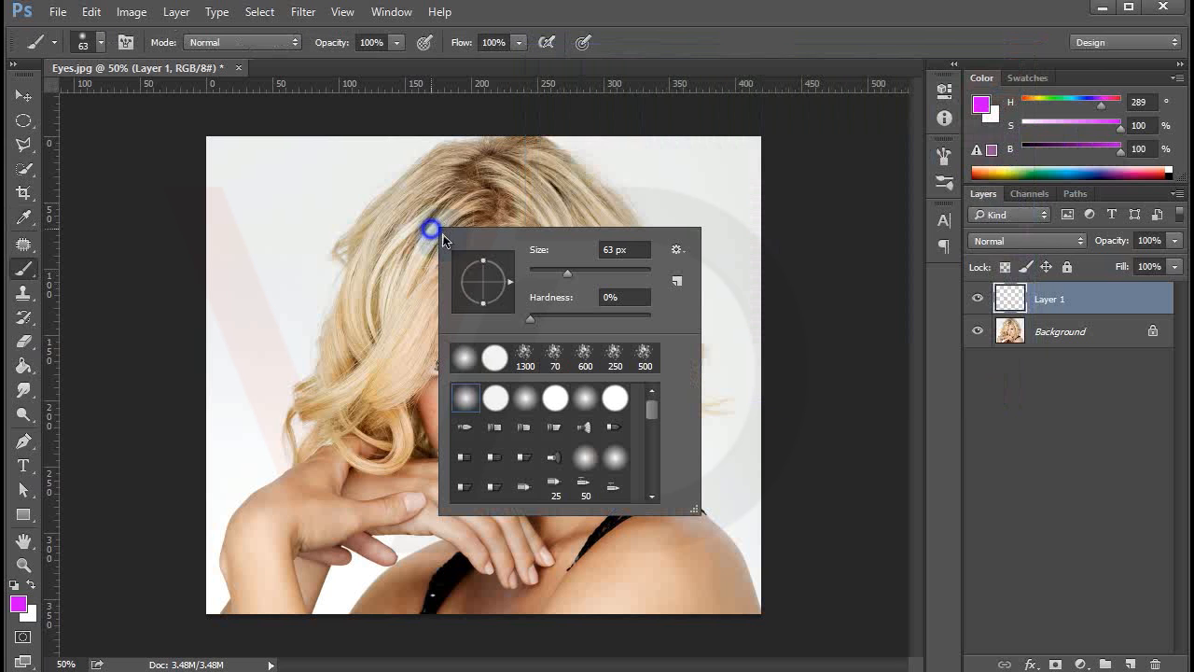
drag(600, 279, 605, 278)
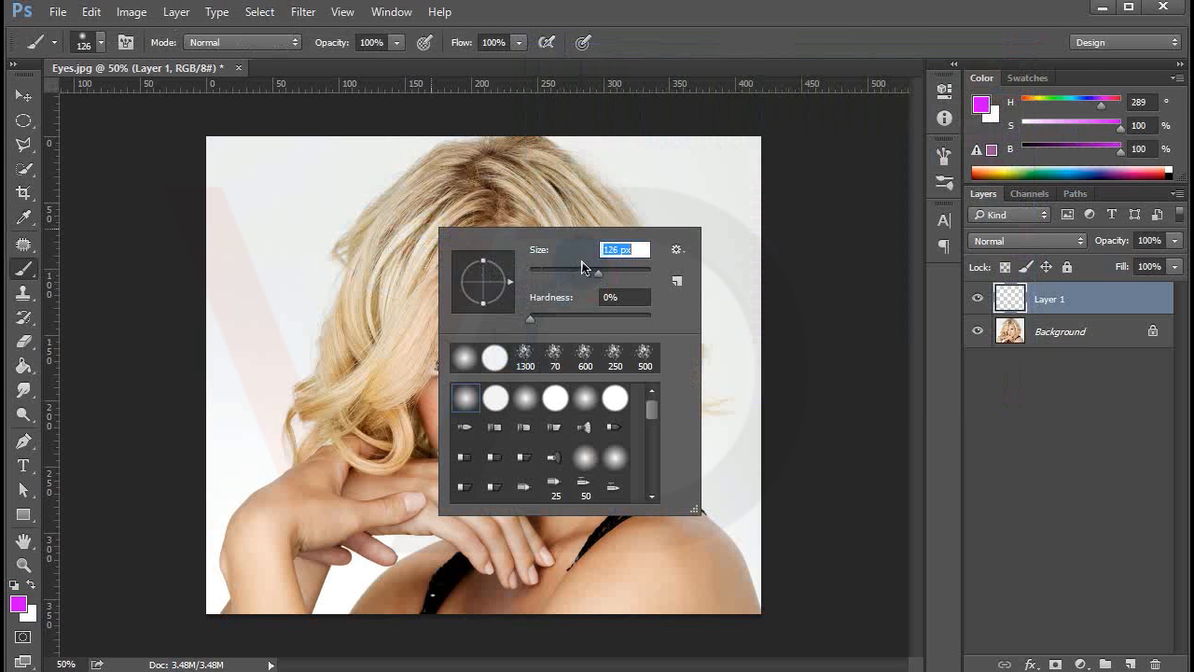
click(692, 221)
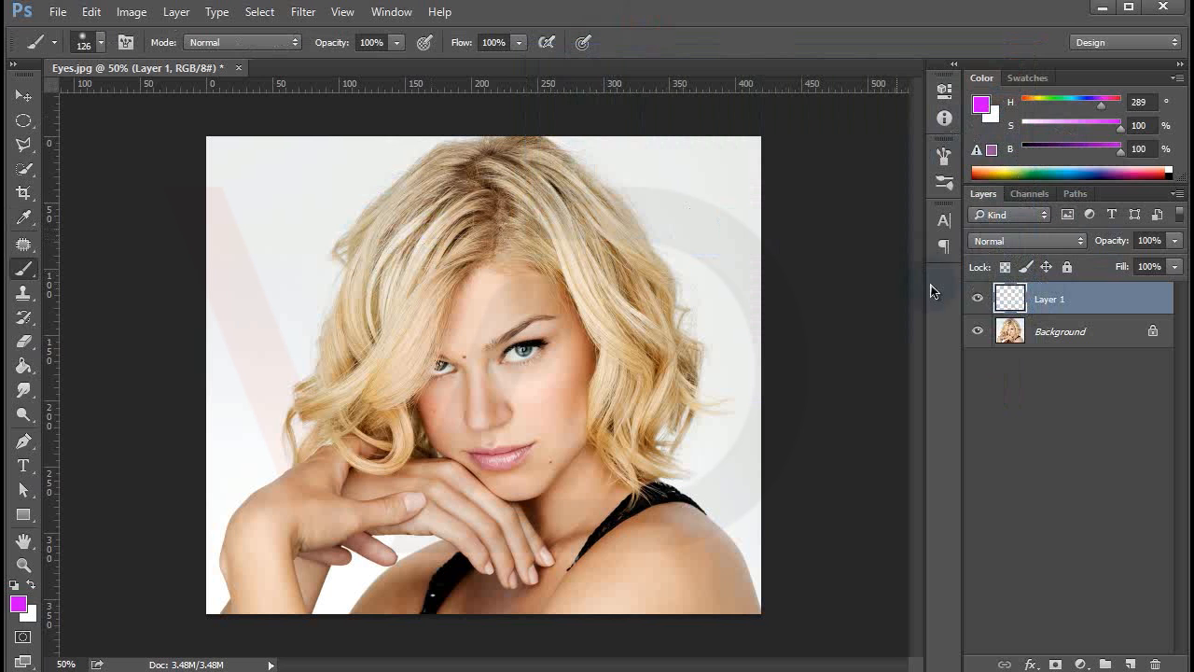
Set the blend mode of Layer 1 to Soft Light
click(1041, 341)
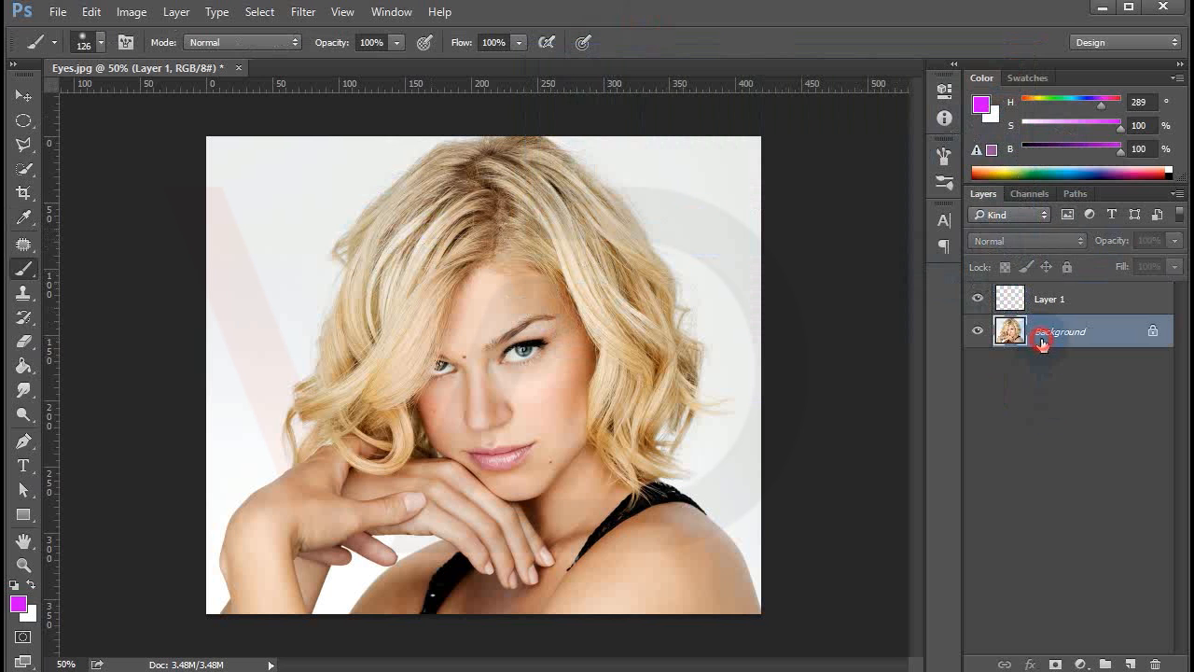
click(1044, 303)
click(1018, 244)
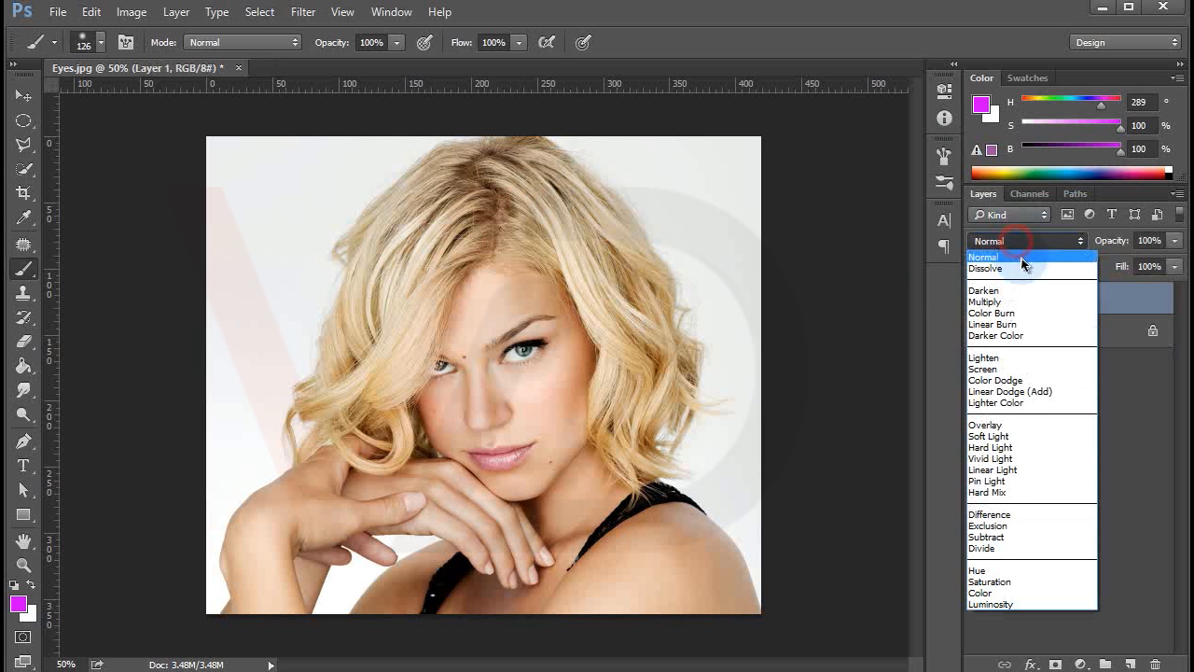
click(1019, 429)
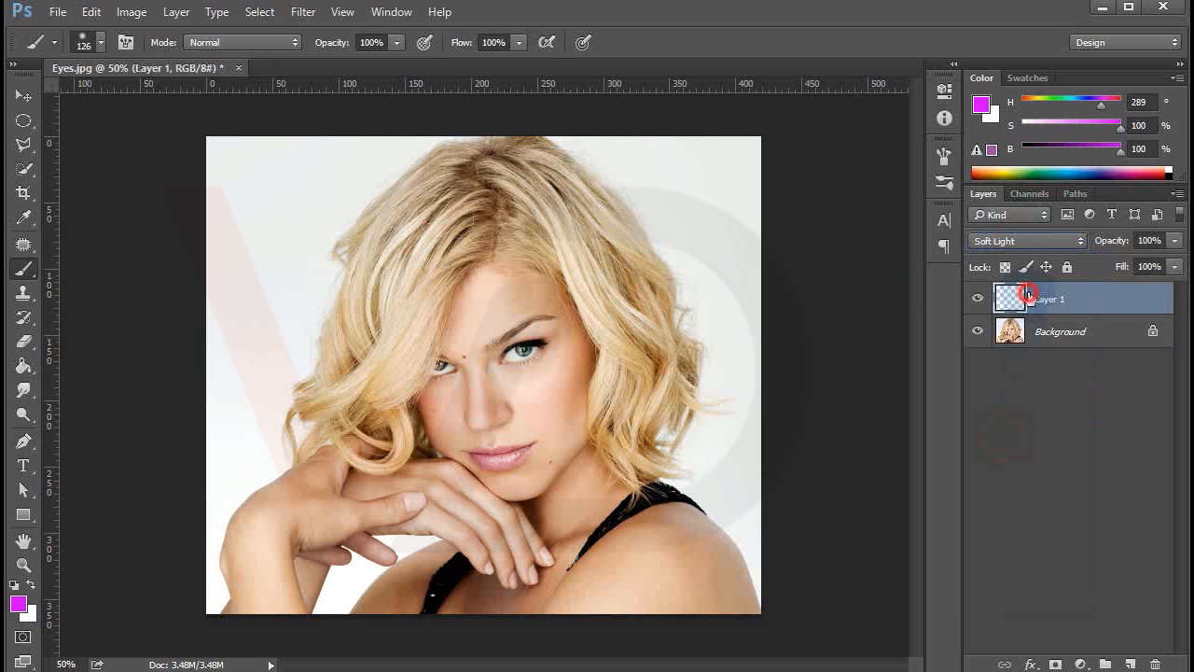
Paint streaks over the hair on Layer 1 in magenta, violet (hue 268°), blue (hue 228°), teal and green (hue 149°)
mouse_move(471, 222)
mouse_down()
mouse_move(434, 283)
mouse_move(386, 312)
mouse_move(443, 233)
mouse_move(300, 317)
mouse_up()
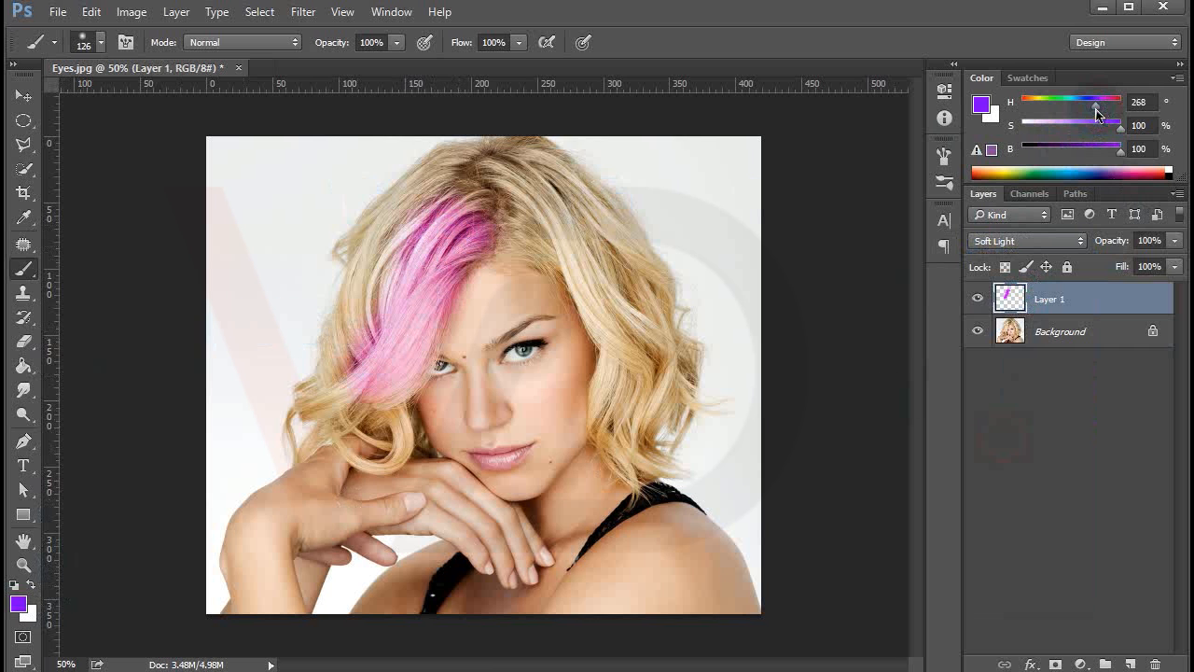
drag(440, 187, 364, 342)
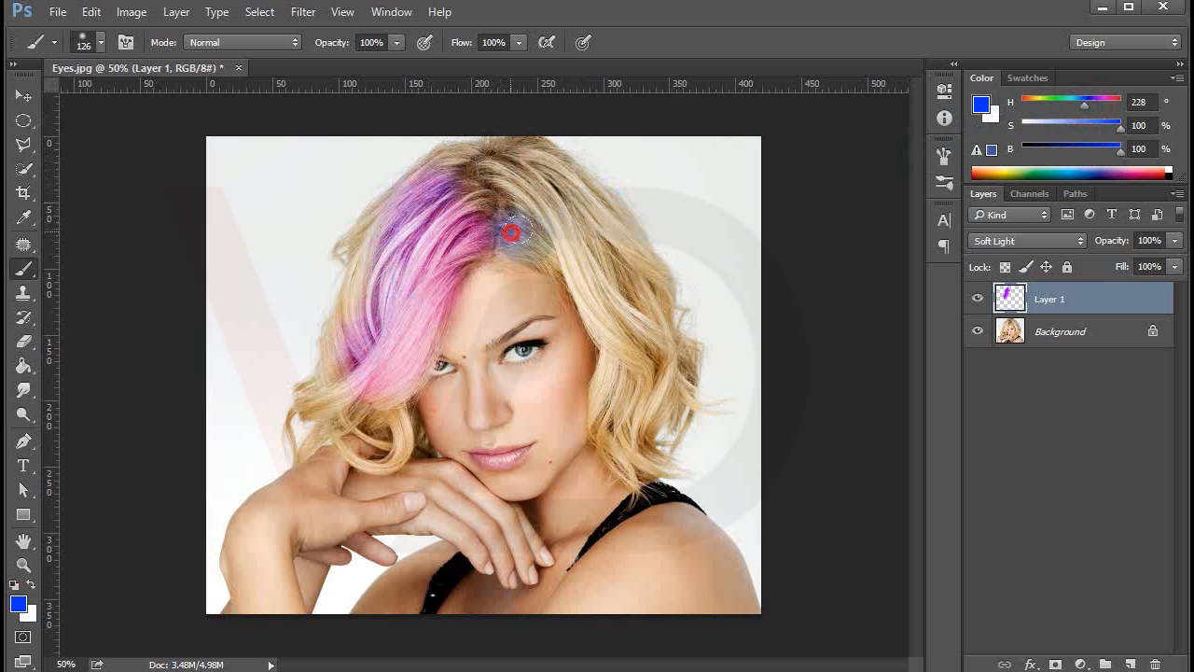
mouse_move(517, 176)
mouse_down()
mouse_move(607, 288)
mouse_move(649, 409)
mouse_up()
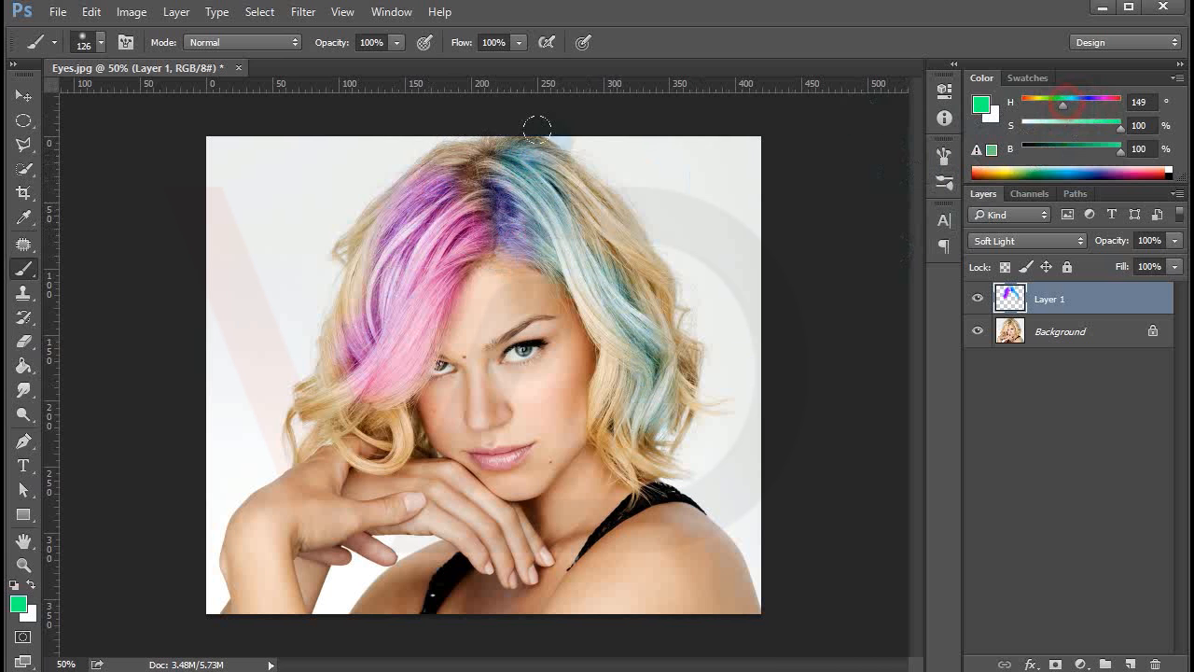
mouse_move(562, 189)
mouse_down()
mouse_move(636, 281)
mouse_move(663, 346)
mouse_move(655, 458)
mouse_up()
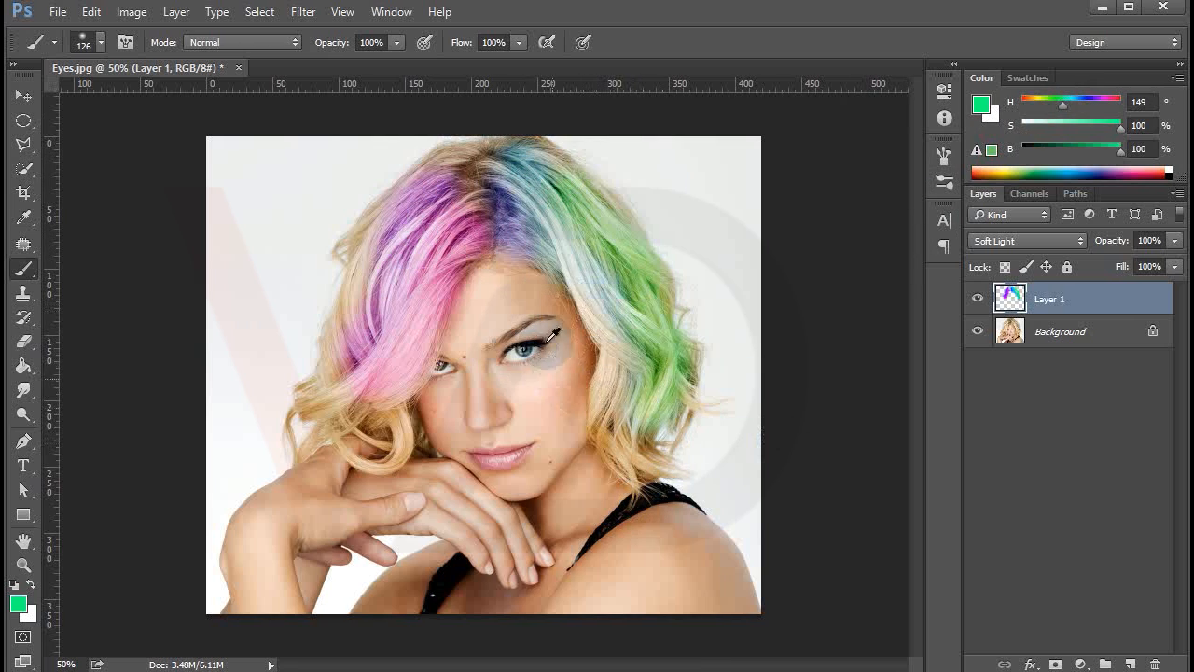
Paint the iris of the fully visible eye green with a 10 px brush on Layer 1
scroll(528, 359, up, 6)
scroll(533, 355, up, 8)
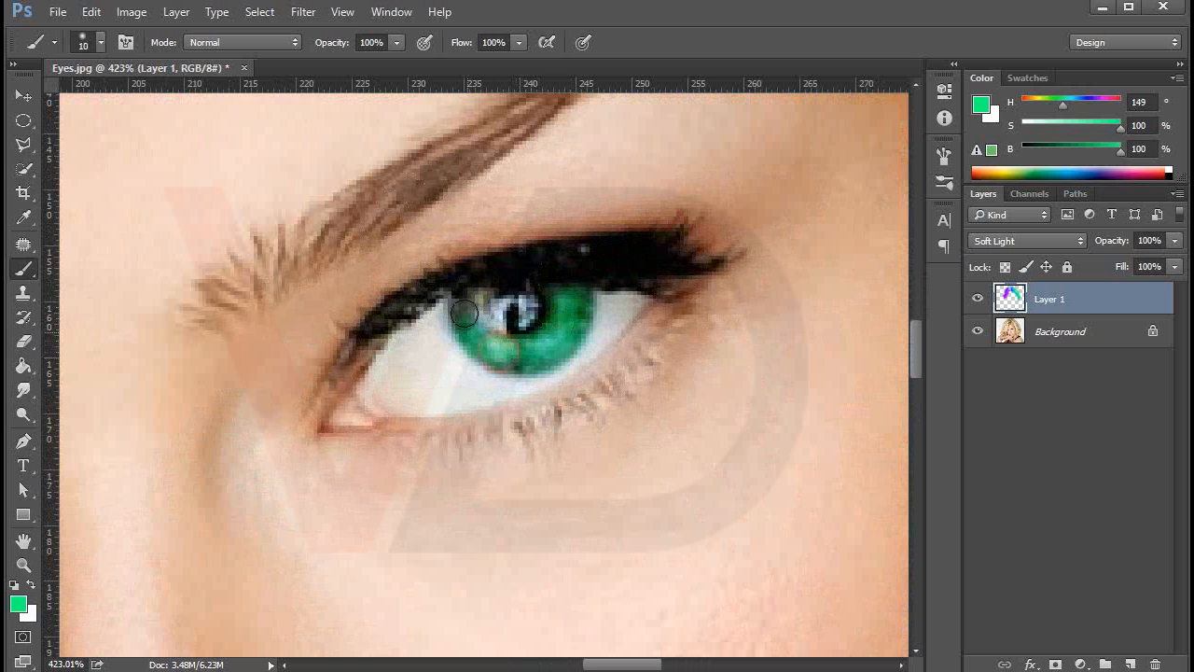
scroll(571, 334, down, 7)
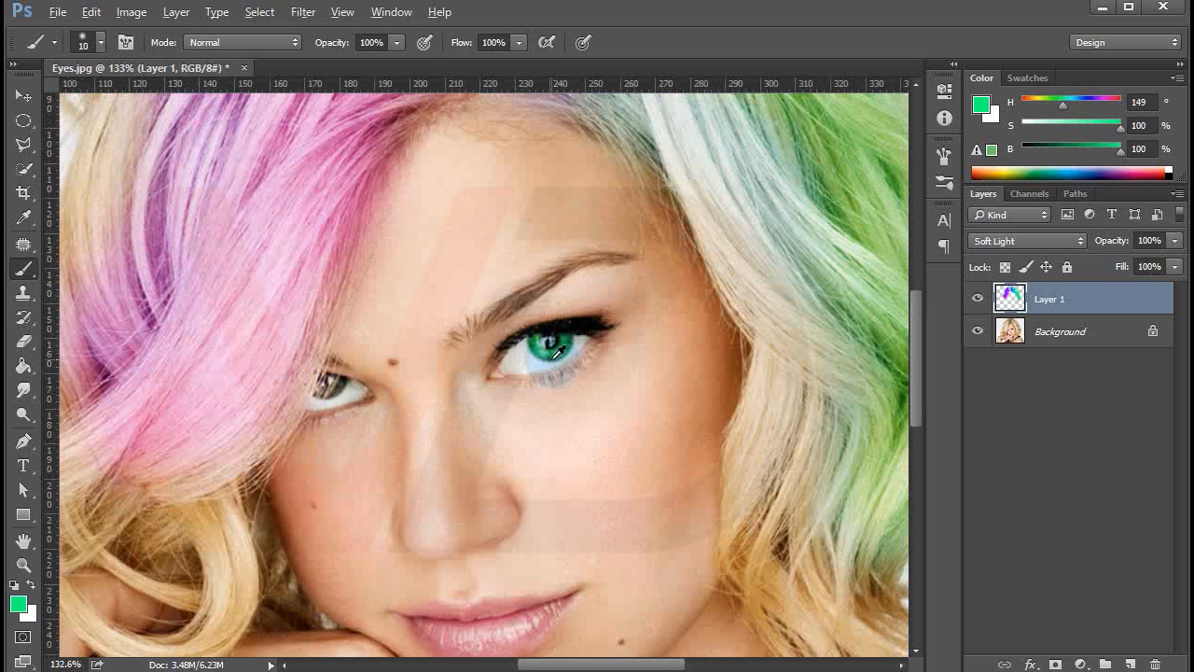
scroll(558, 352, up, 2)
scroll(551, 365, up, 2)
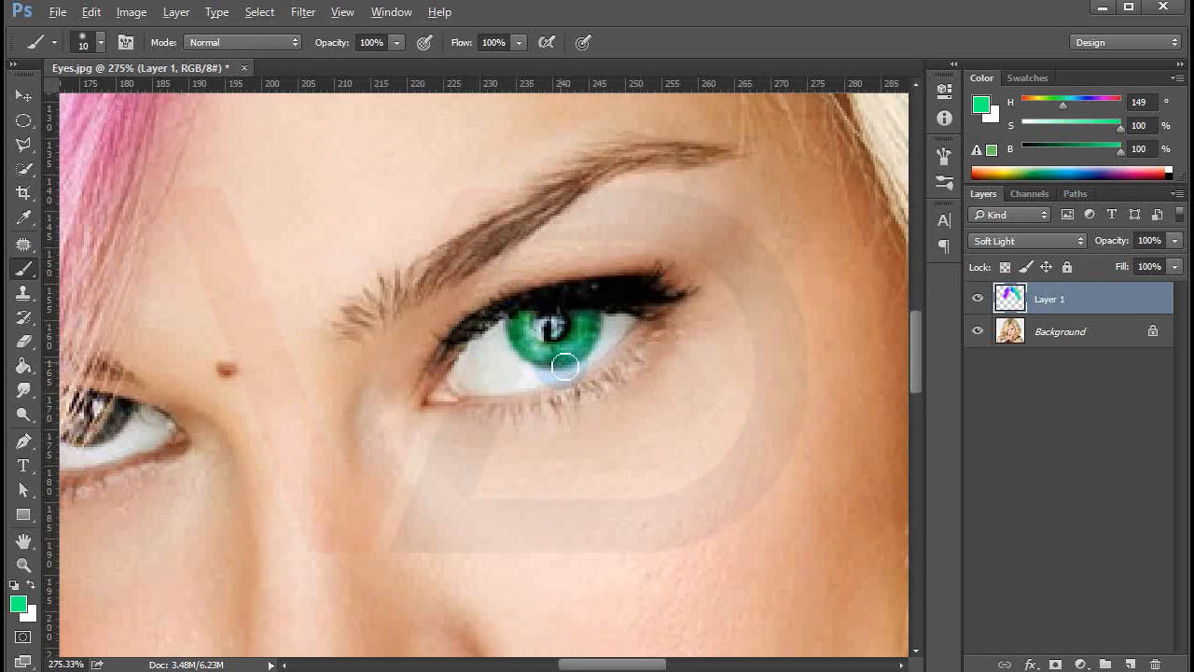
scroll(549, 347, down, 9)
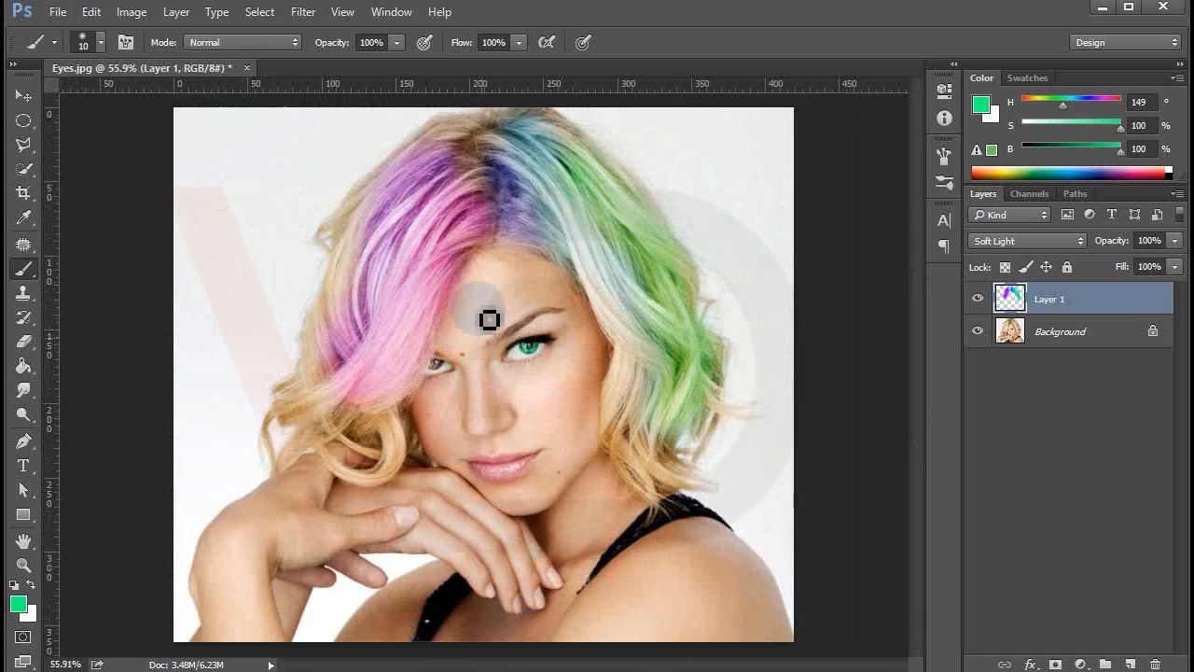
Try a Hue/Saturation adjustment on Layer 1, shifting the hue to -7 and testing the saturation and lightness
click(16, 97)
click(132, 11)
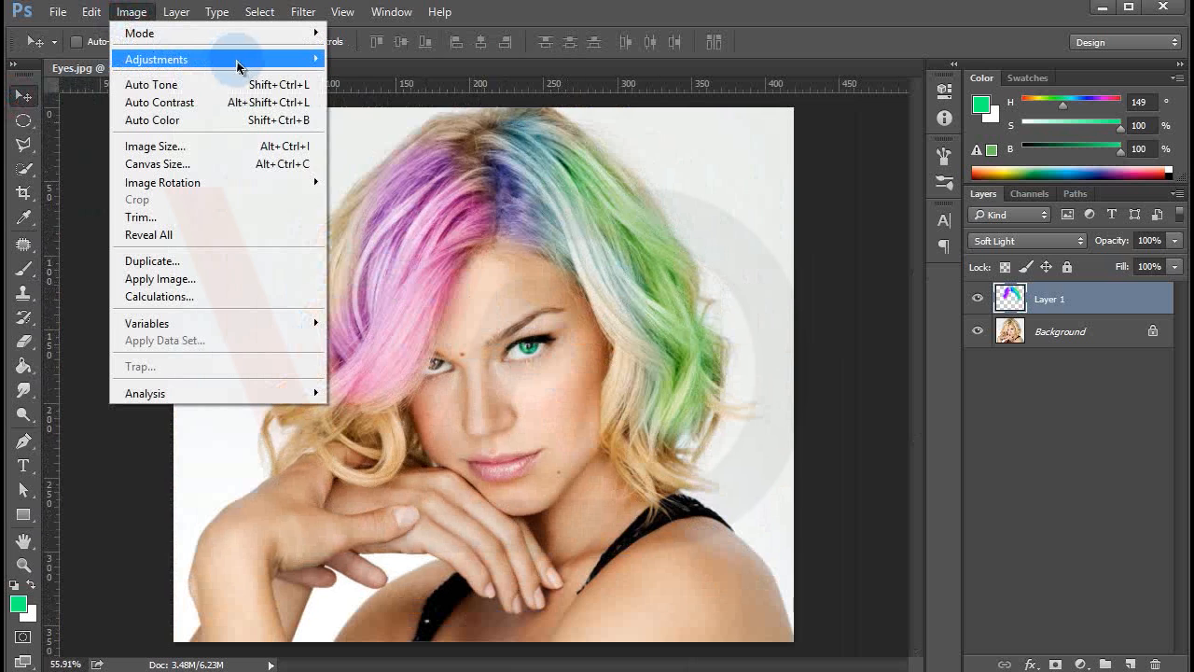
click(239, 59)
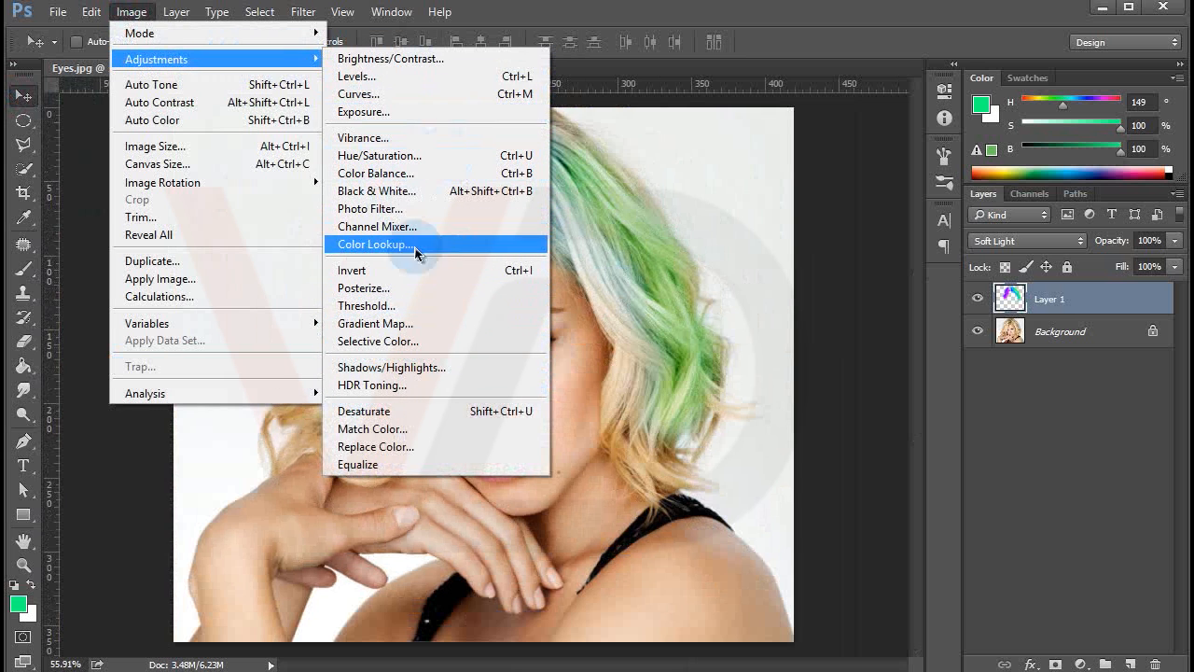
click(416, 166)
drag(765, 191, 669, 287)
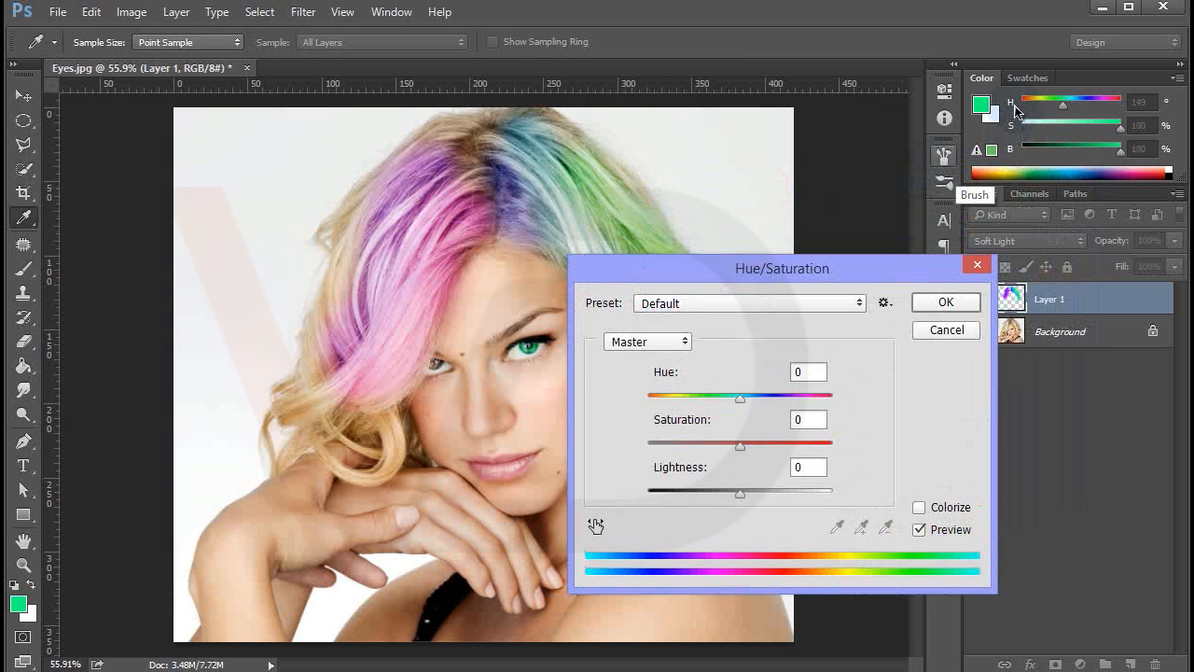
drag(829, 279, 656, 275)
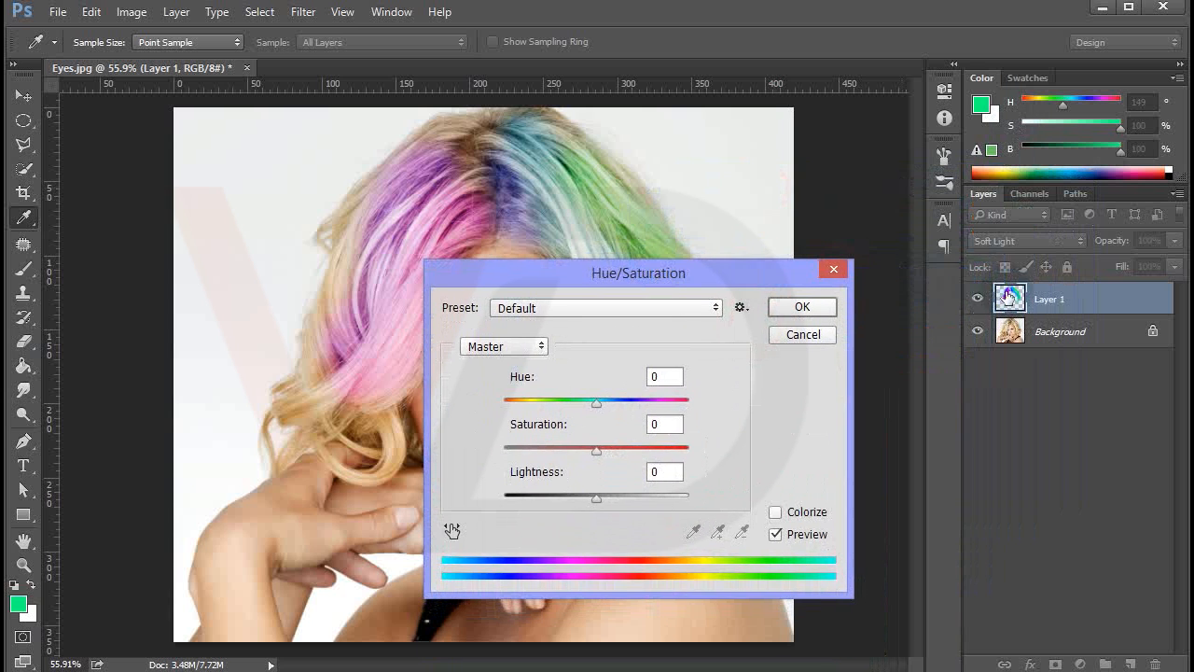
drag(808, 284, 1006, 340)
mouse_move(794, 465)
mouse_down()
mouse_move(725, 468)
mouse_move(819, 466)
mouse_move(759, 458)
mouse_move(792, 467)
mouse_up()
mouse_move(795, 512)
mouse_down()
mouse_move(869, 511)
mouse_move(693, 516)
mouse_move(799, 506)
mouse_move(714, 514)
mouse_move(797, 521)
mouse_up()
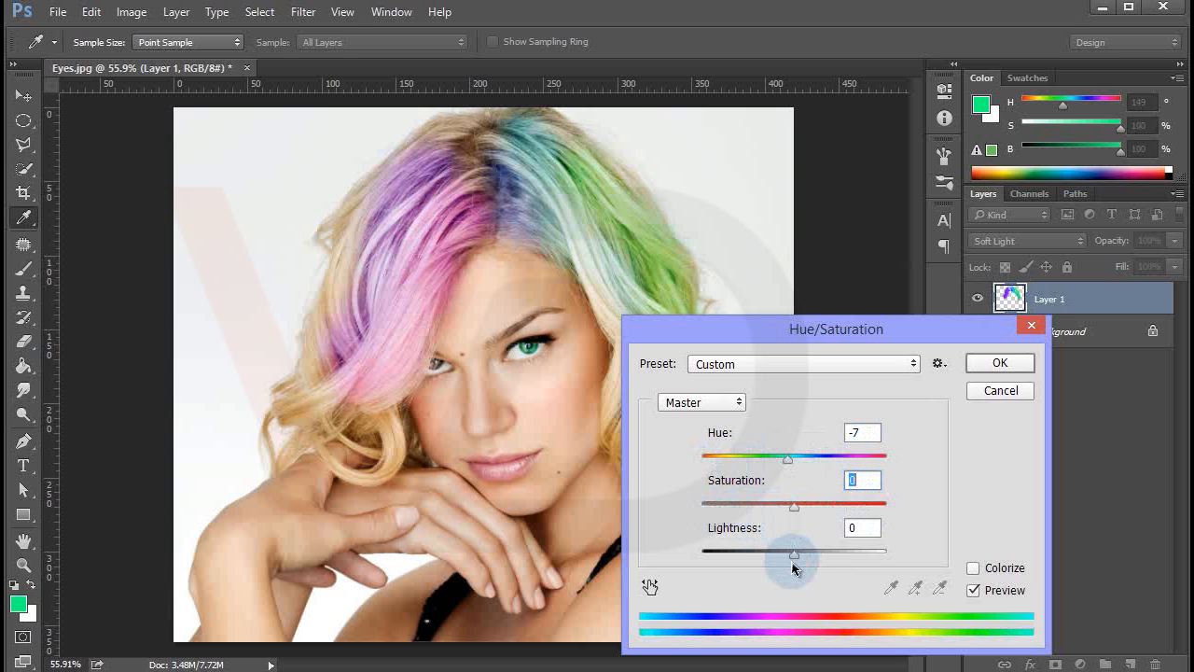
mouse_move(799, 561)
mouse_down()
mouse_move(853, 562)
mouse_move(706, 556)
mouse_move(790, 556)
mouse_up()
click(991, 396)
key(v)
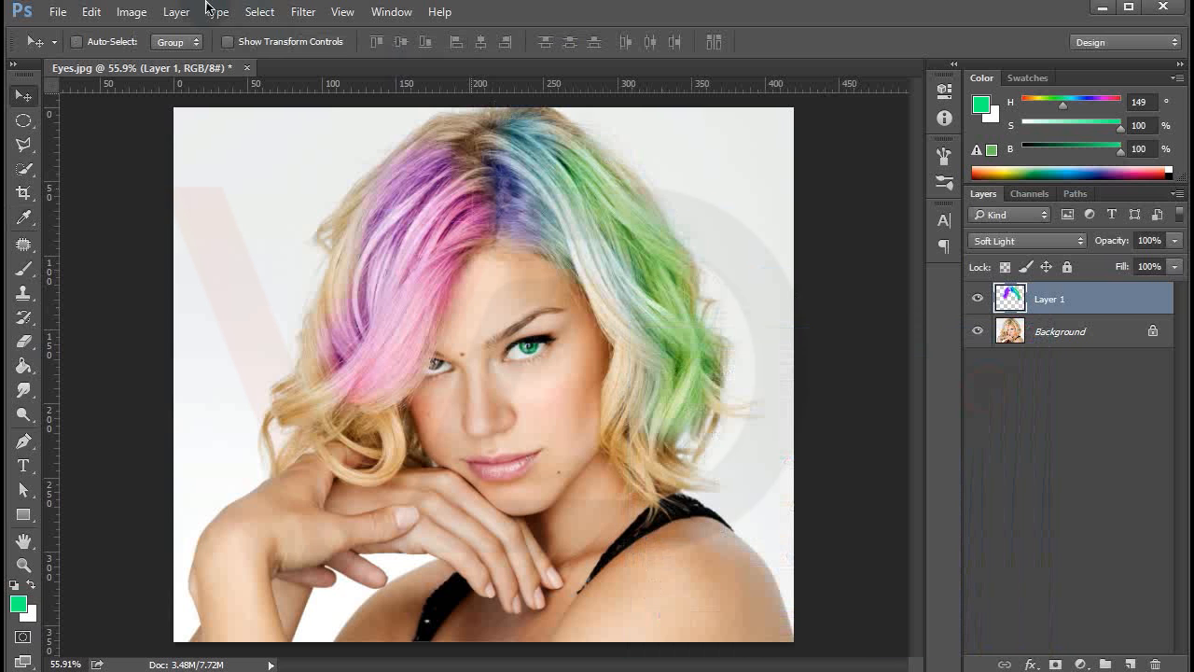
click(131, 12)
mouse_move(160, 59)
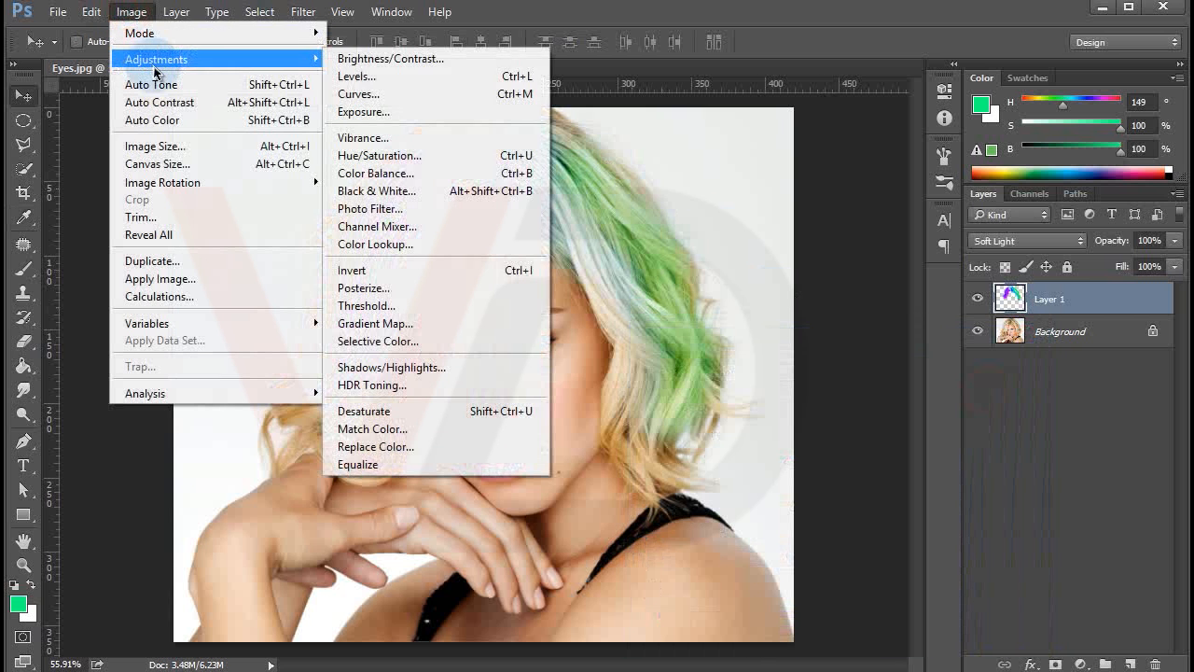
click(402, 59)
drag(618, 125, 879, 327)
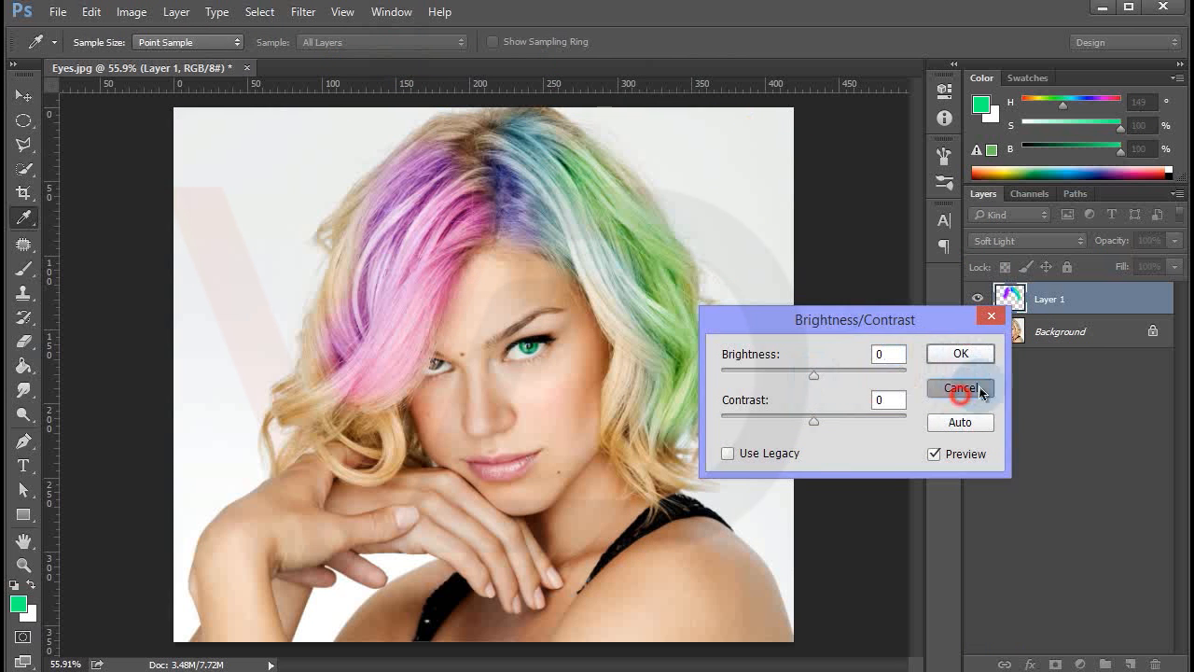
click(979, 390)
key(v)
Try a Brightness/Contrast adjustment on the Background layer with brightness at -5
click(1089, 331)
click(145, 13)
mouse_move(160, 53)
click(396, 56)
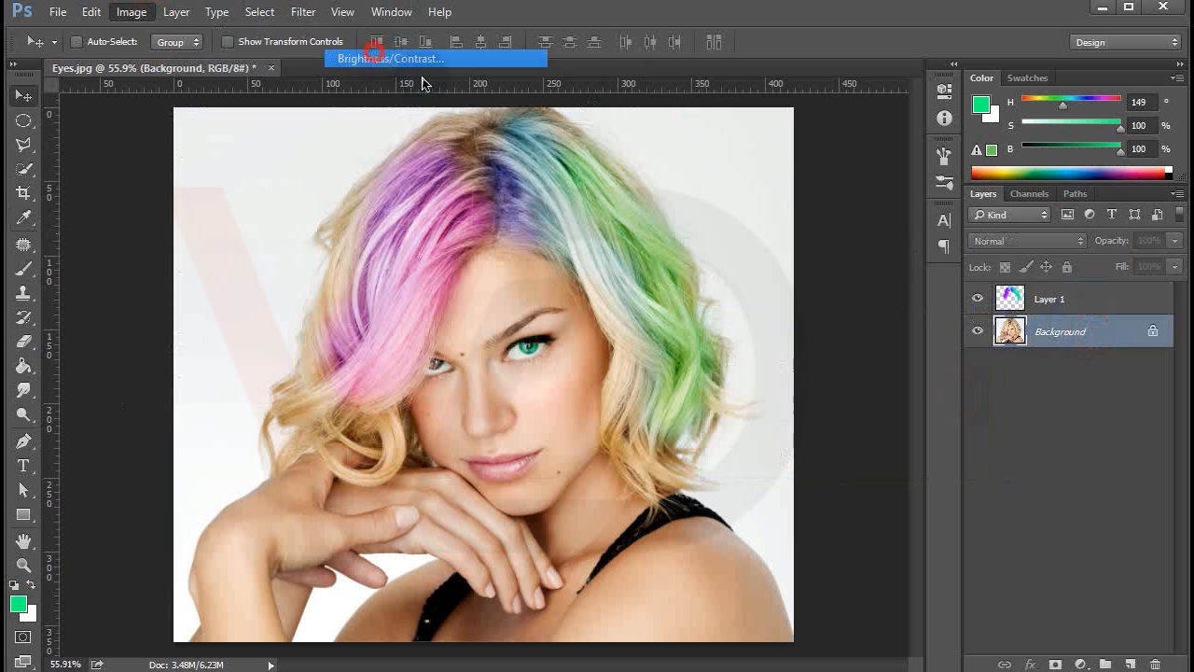
drag(818, 383, 808, 434)
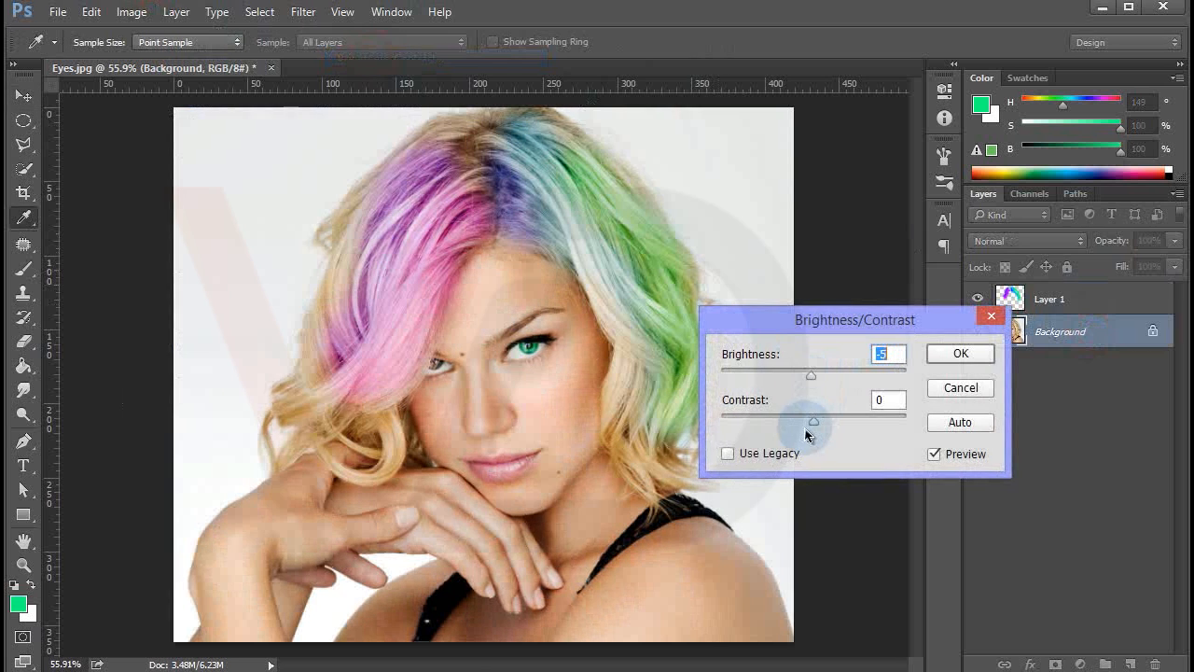
click(961, 387)
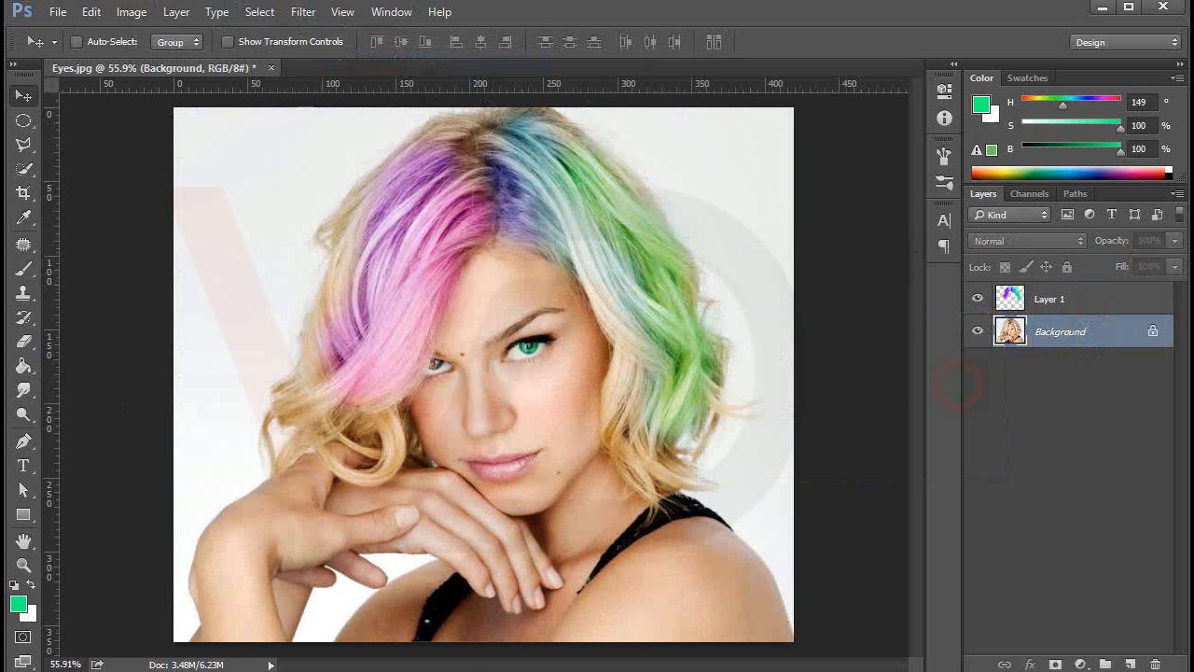
Try a Levels adjustment on the Background layer with RGB black input 37 and midtones 1.33, plus shifted Red channel midtones
click(131, 11)
mouse_move(156, 59)
click(392, 76)
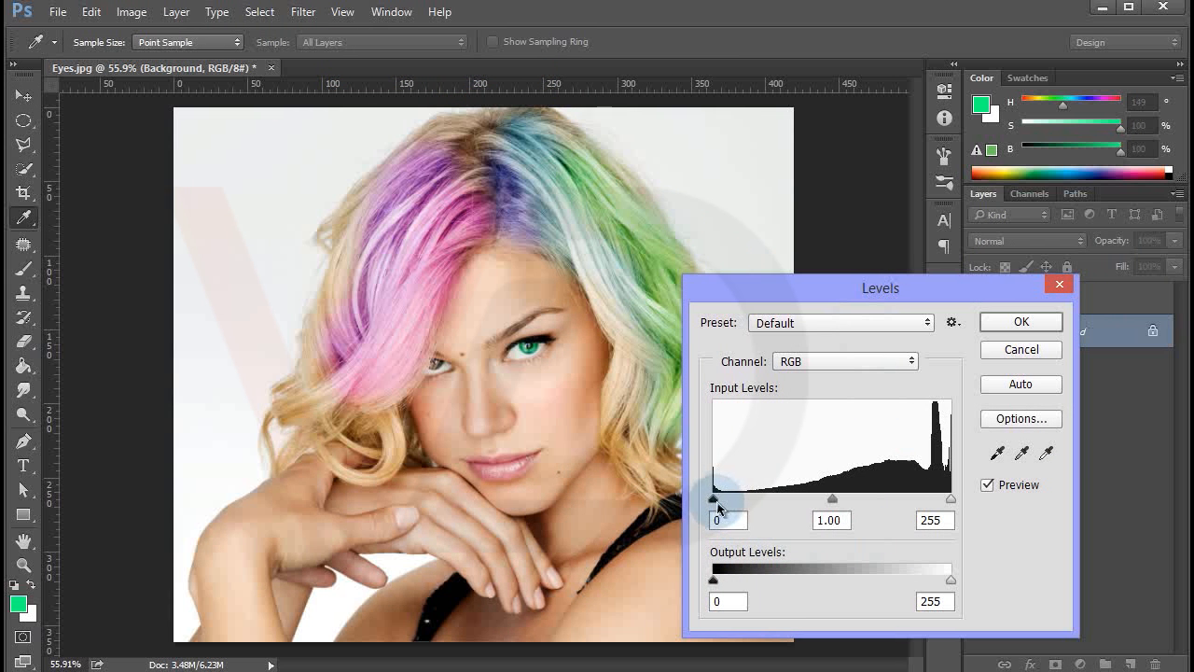
drag(713, 500, 746, 498)
drag(848, 499, 829, 499)
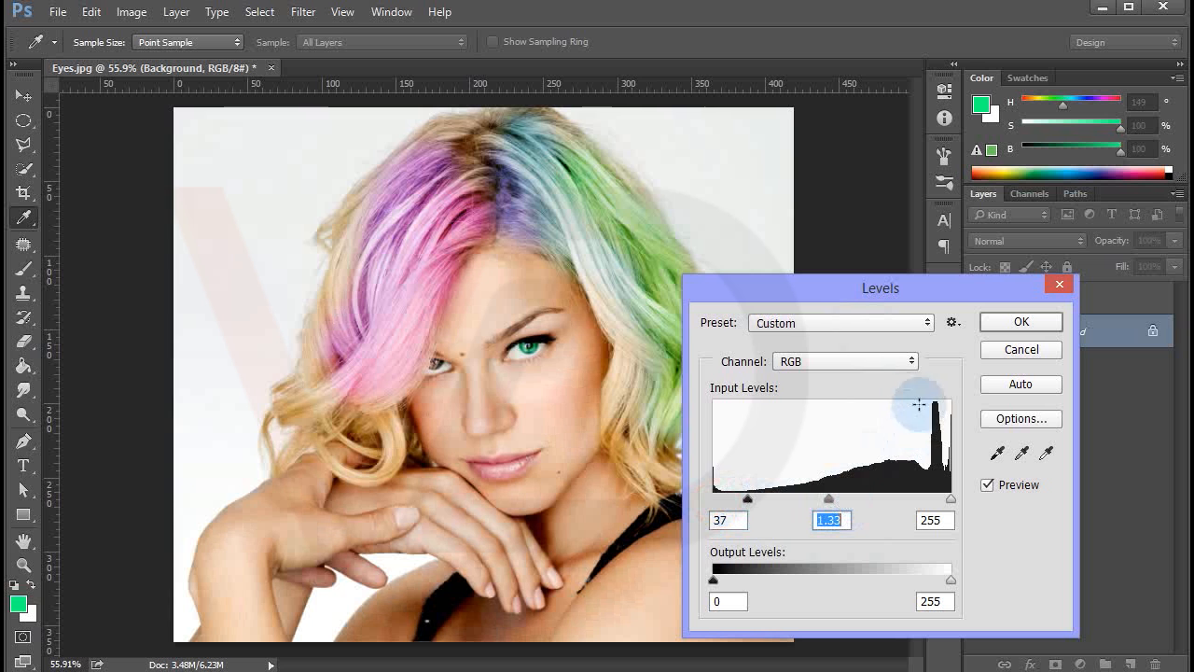
click(844, 361)
click(839, 389)
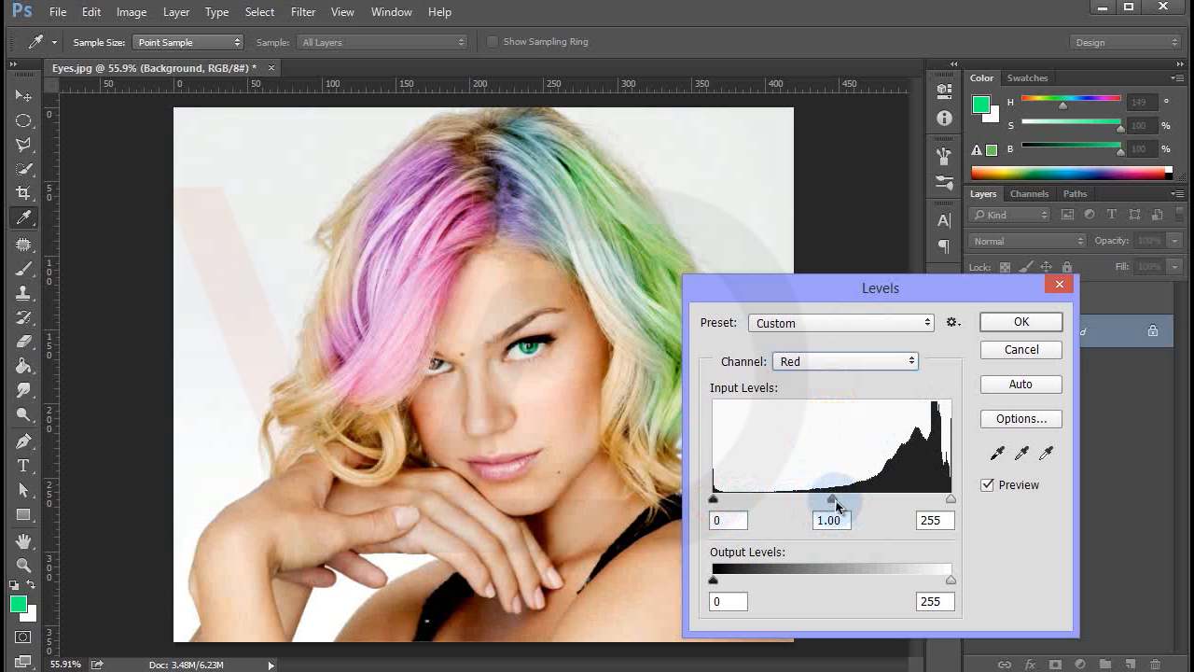
drag(810, 501, 898, 480)
click(1023, 351)
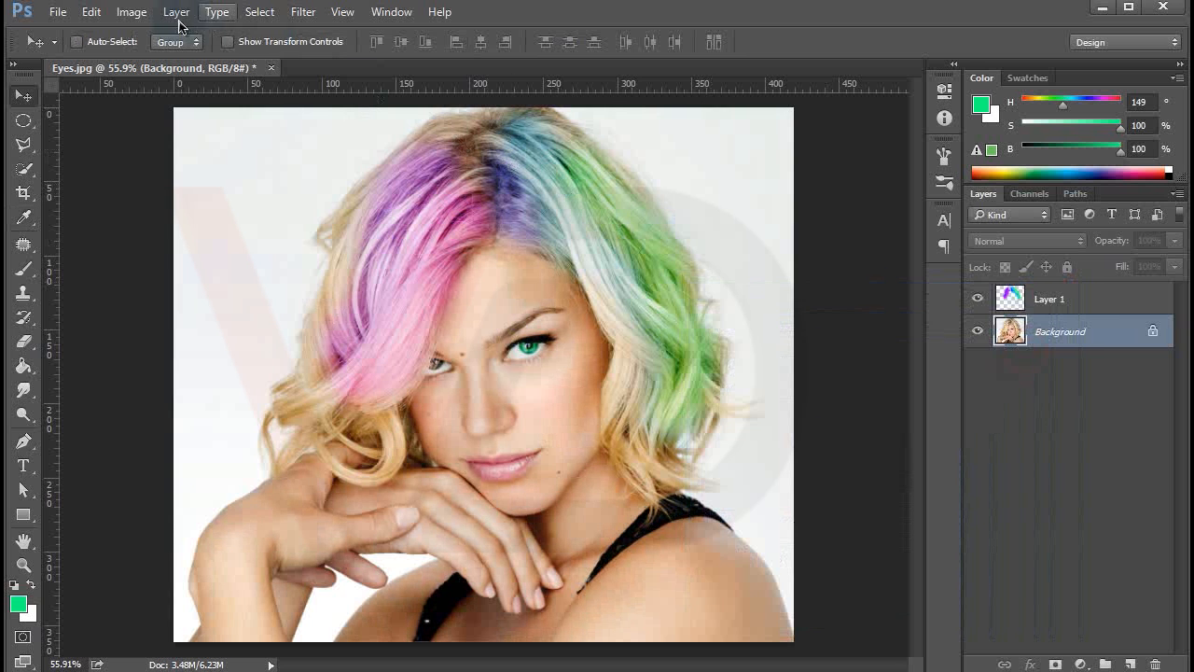
Try a Curves adjustment on the Background layer, darkening the RGB curve with a point at input 145, output 121
click(132, 11)
mouse_move(152, 58)
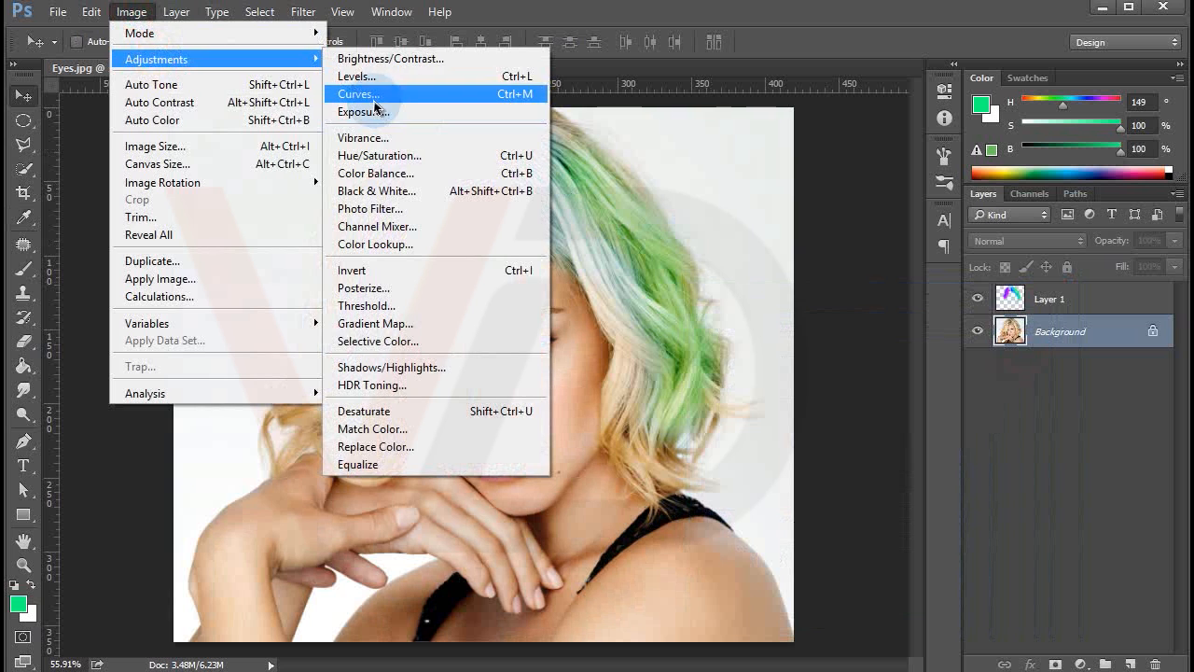
click(373, 94)
drag(674, 53, 909, 251)
click(756, 429)
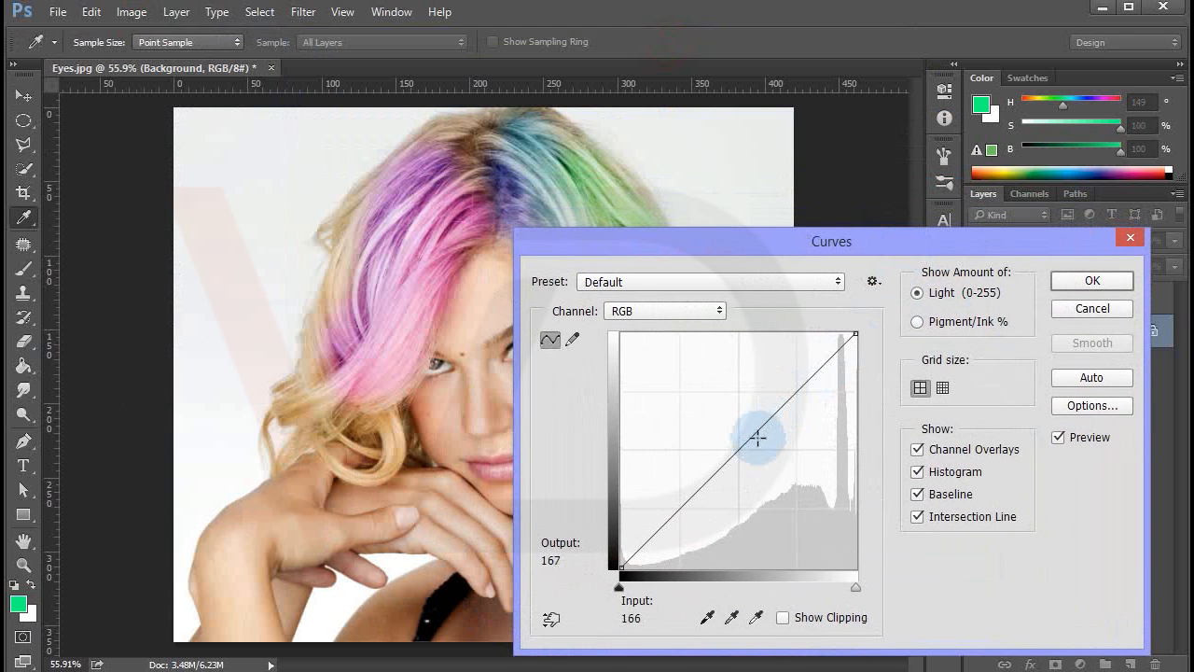
mouse_move(738, 446)
mouse_down()
mouse_move(725, 432)
mouse_move(754, 456)
mouse_up()
click(702, 310)
click(1084, 314)
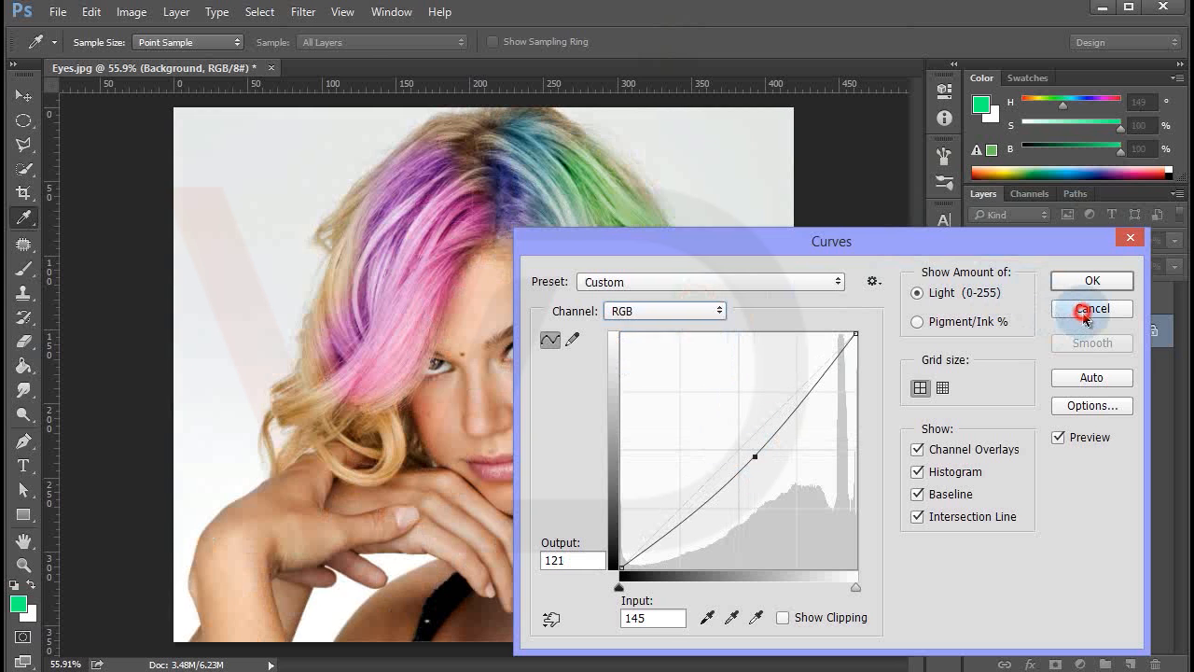
Try an Exposure adjustment on the Background layer with the exposure lowered
click(132, 11)
mouse_move(157, 59)
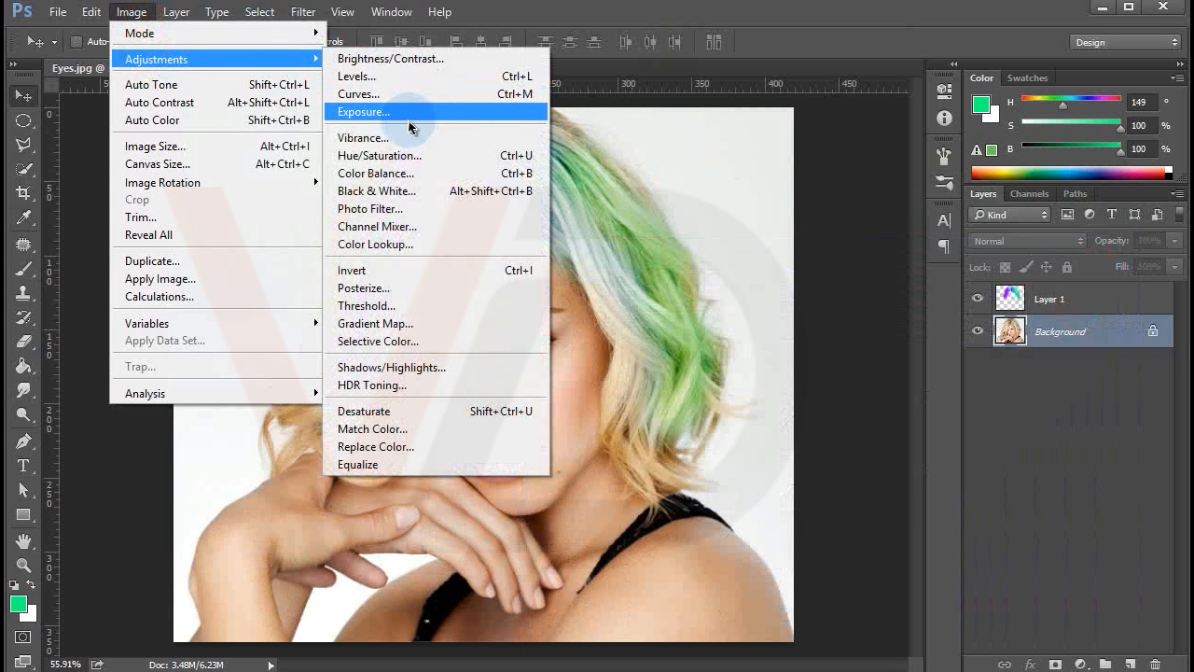
click(412, 116)
drag(660, 114, 756, 242)
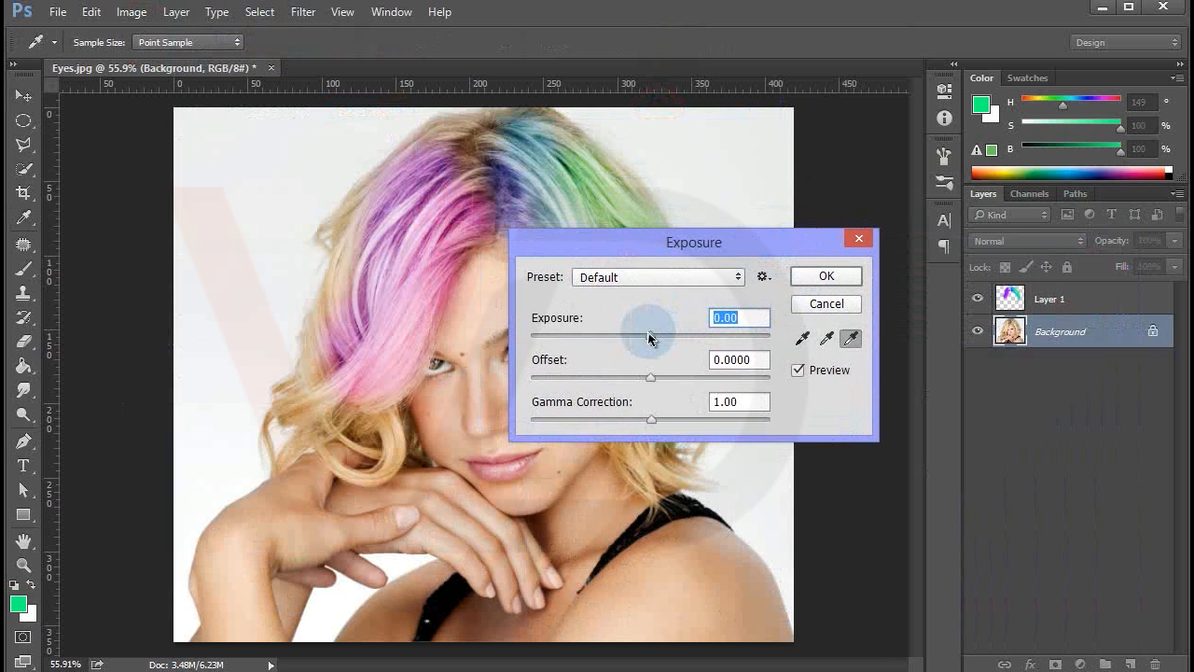
drag(651, 339, 621, 338)
click(827, 303)
Try a Color Balance adjustment on the Background layer, shifting the midtones towards red and towards cyan
click(132, 11)
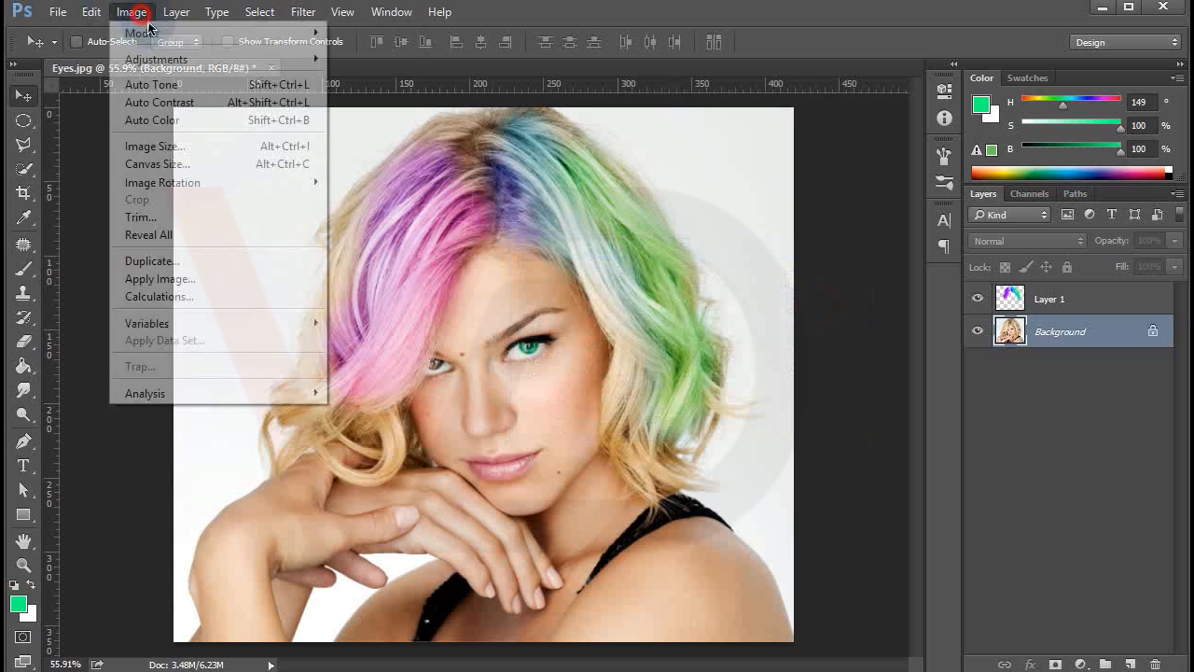
click(164, 59)
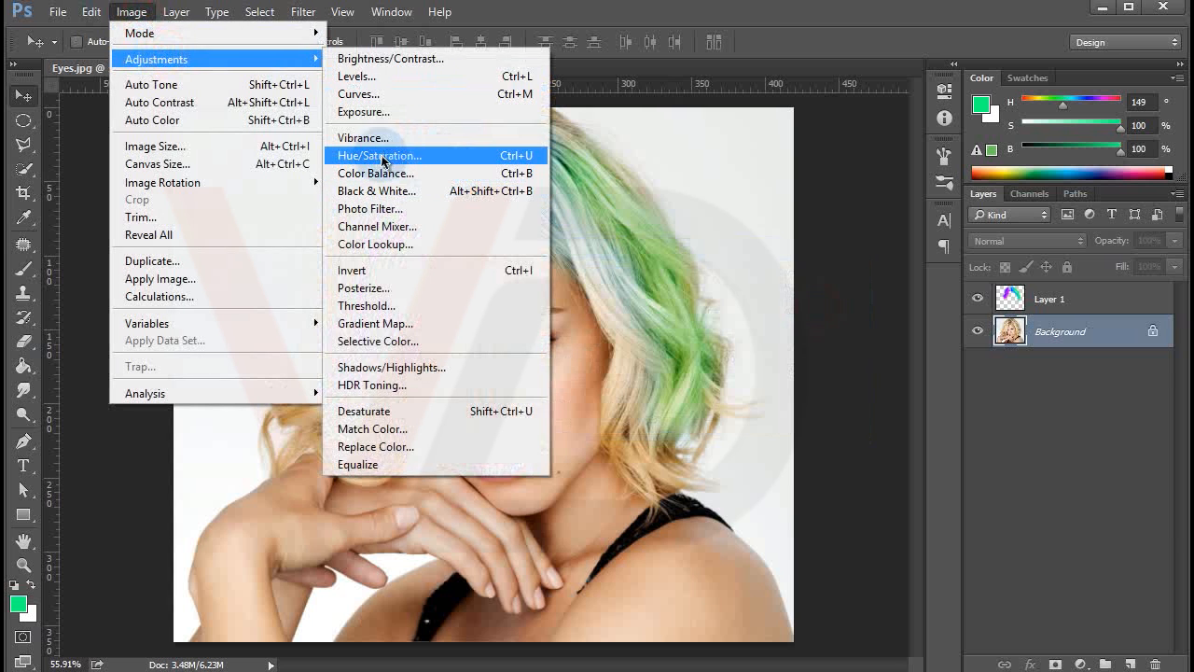
click(473, 175)
drag(628, 101, 789, 284)
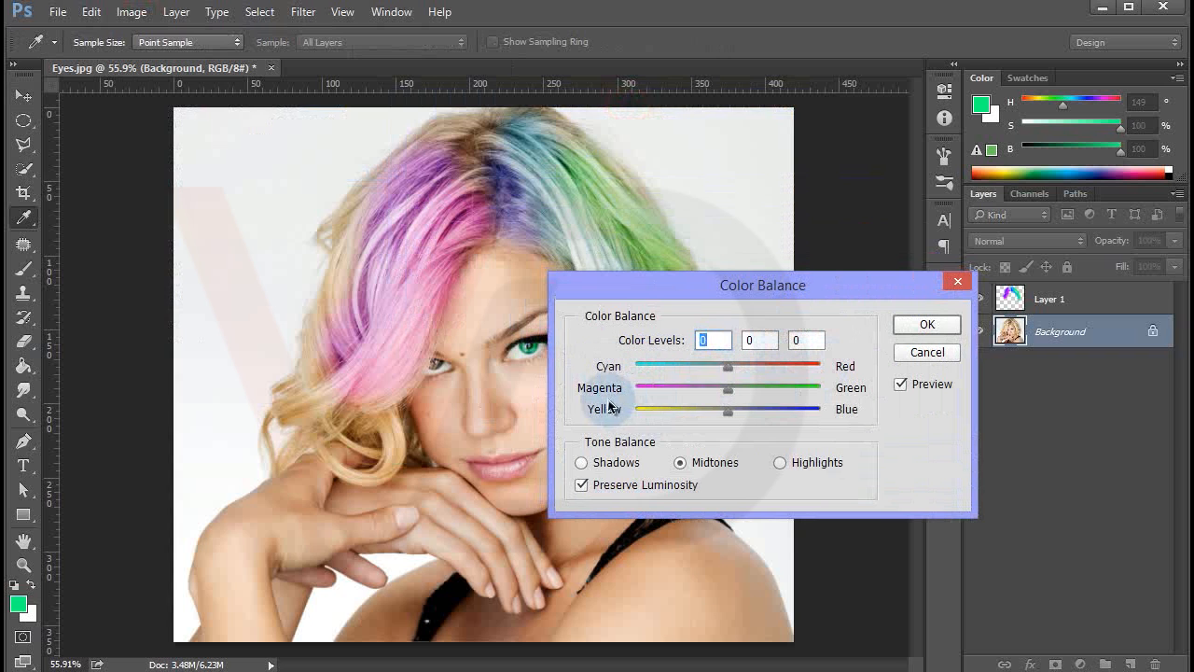
click(728, 367)
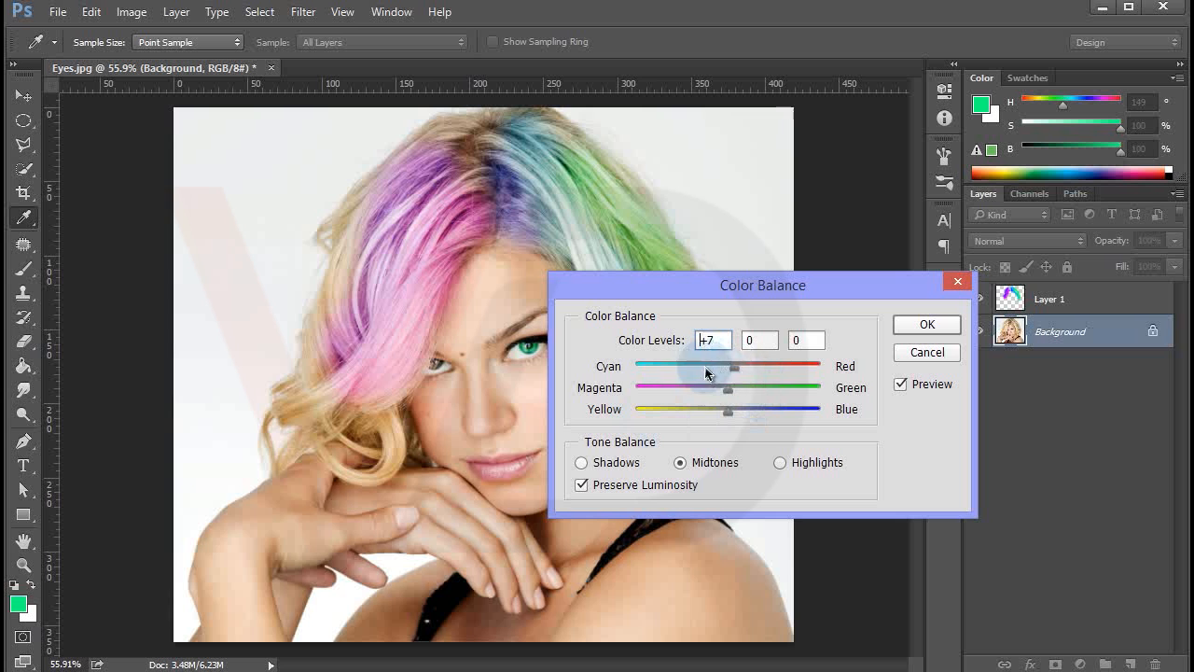
drag(730, 372, 707, 367)
click(927, 351)
click(132, 12)
click(152, 59)
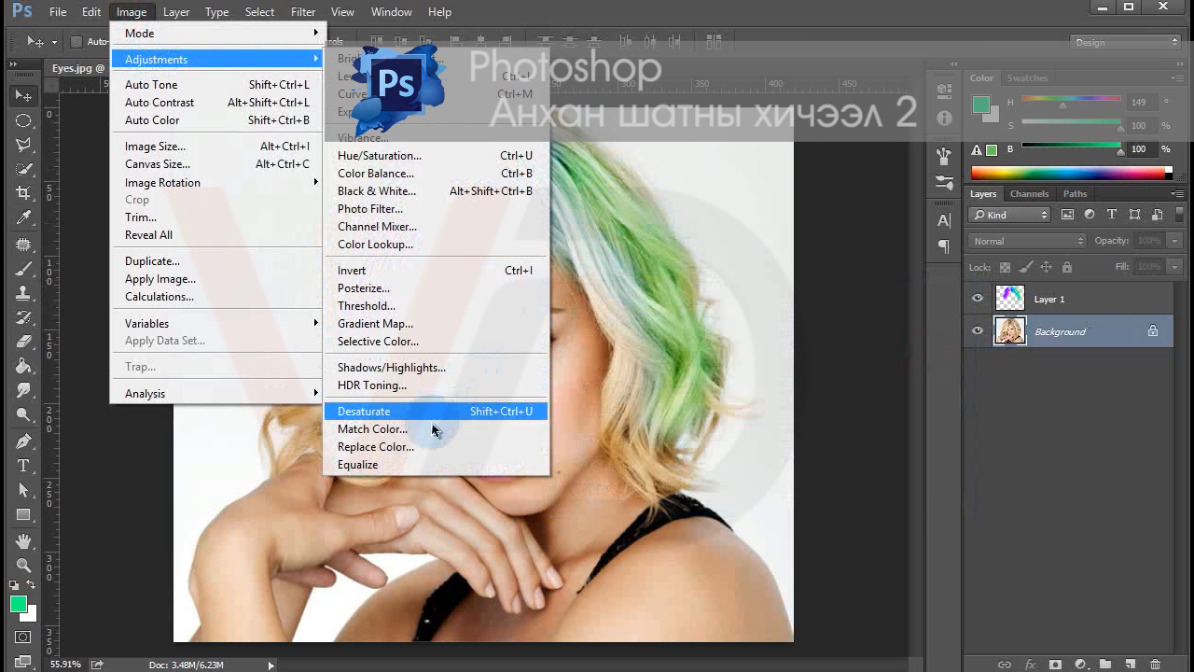
click(408, 341)
key(Escape)
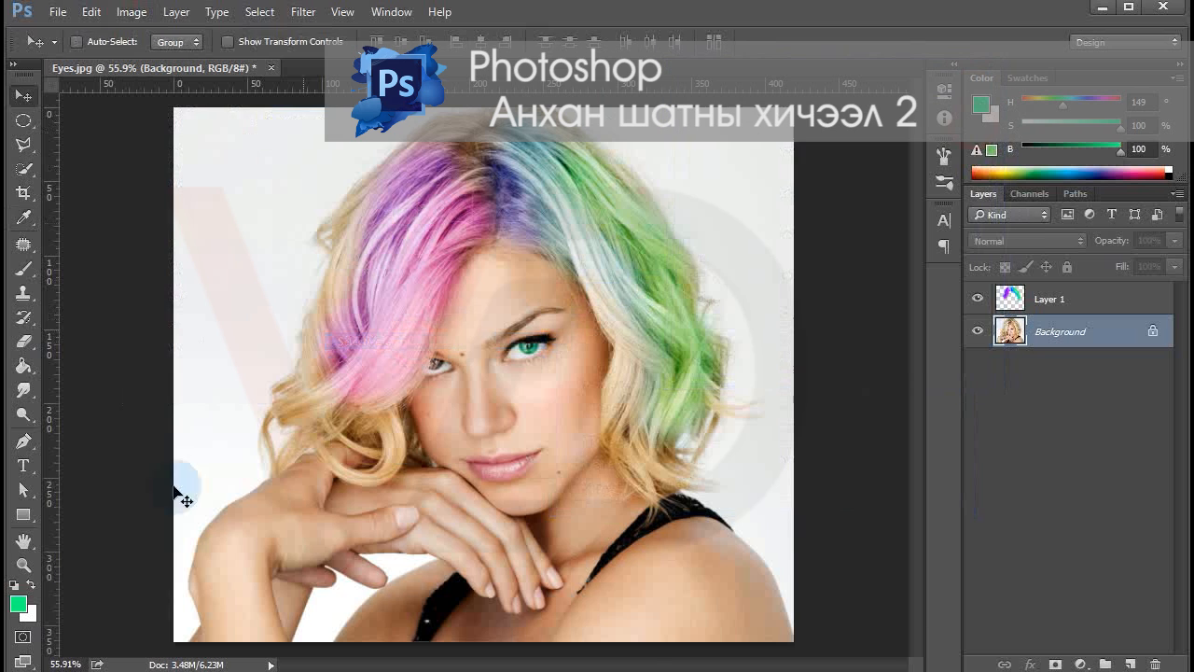
Open Nature-Wallpaper-For-Facebook-Cover4.jpg from the folder of nature pictures
key(alt+Tab)
double_click(308, 70)
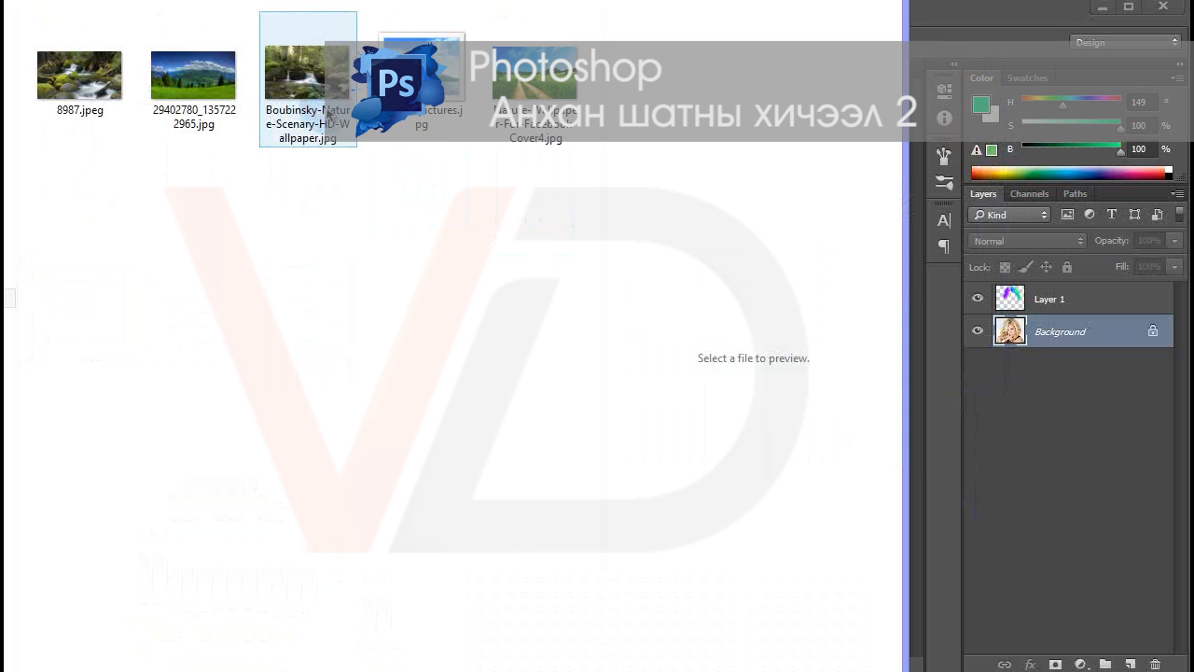
double_click(536, 74)
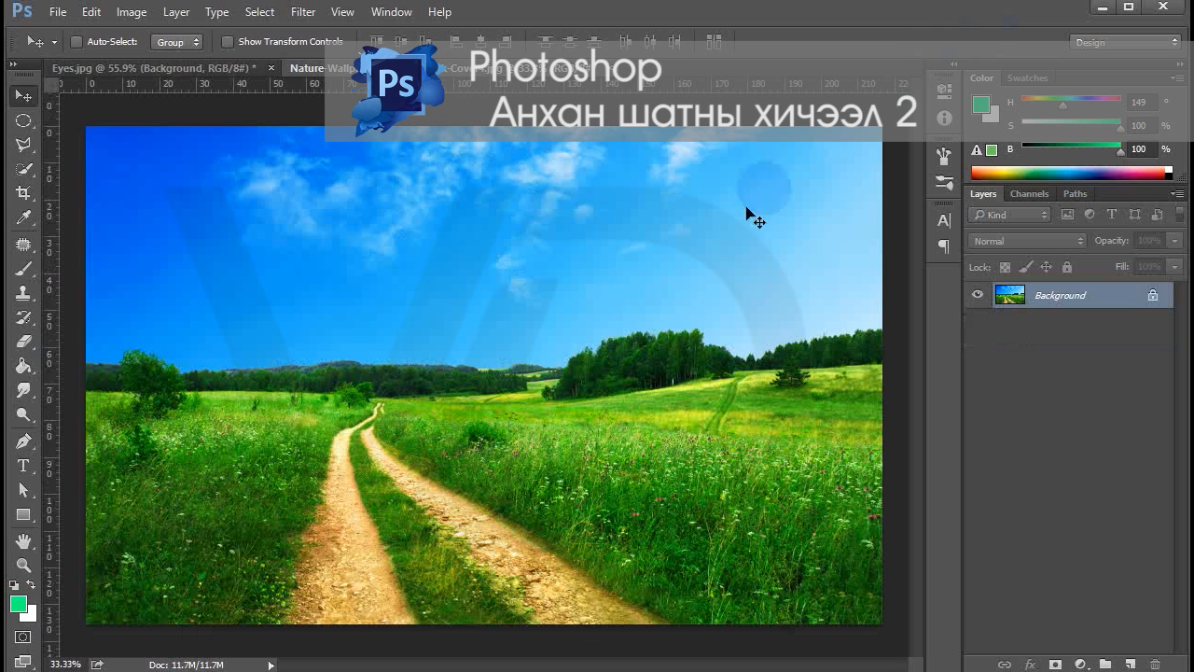
Try a Selective Color adjustment on the landscape photo, choosing a color range and increasing its black amount
click(132, 12)
mouse_move(176, 58)
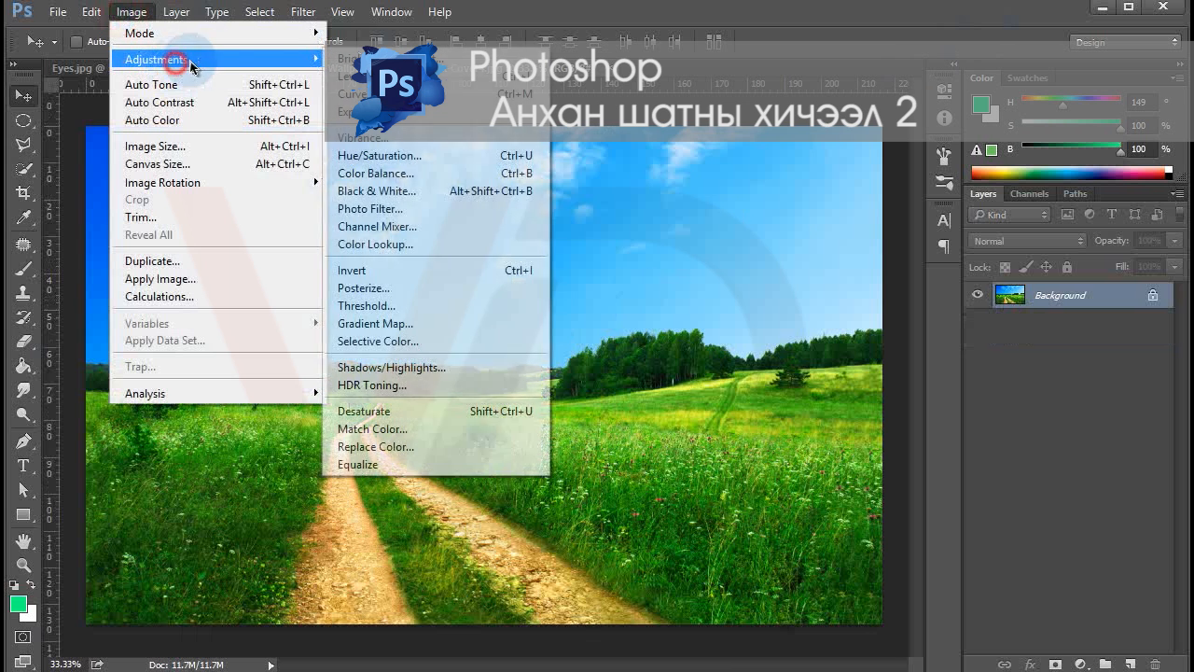
click(392, 341)
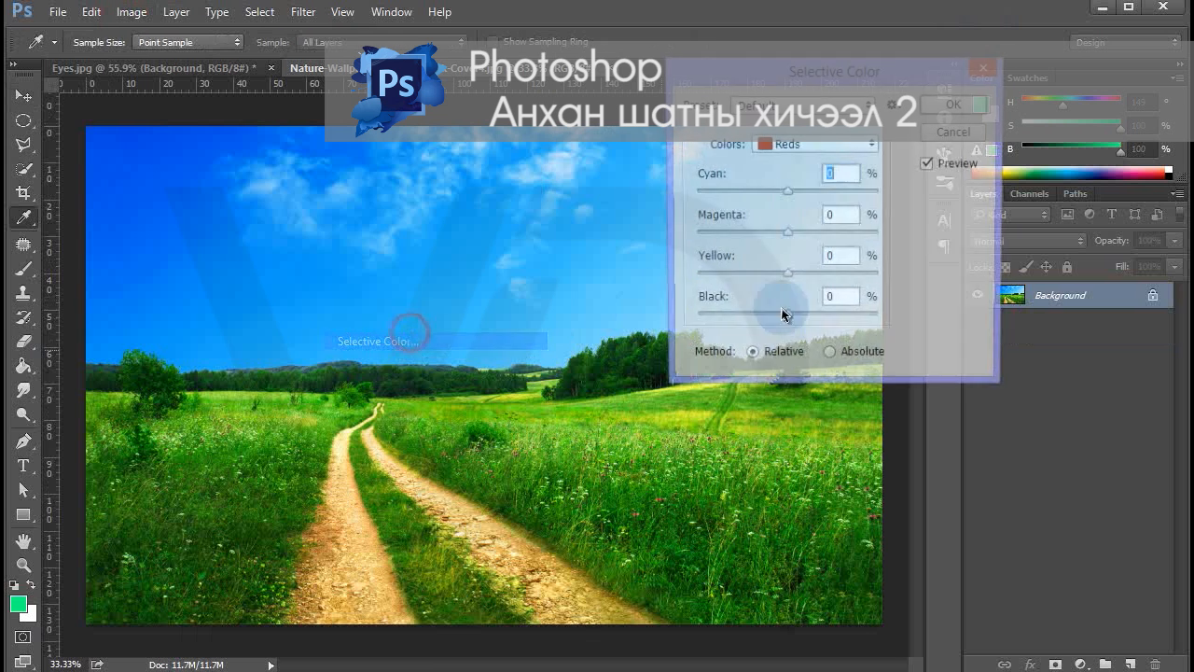
click(820, 143)
click(817, 192)
mouse_move(800, 323)
mouse_down()
mouse_move(890, 329)
mouse_move(709, 322)
mouse_move(886, 321)
mouse_move(727, 319)
mouse_move(819, 318)
mouse_up()
click(954, 132)
Try a Curves adjustment on the landscape photo, lowering the Green channel curve with a point at input 152, output 127
click(132, 12)
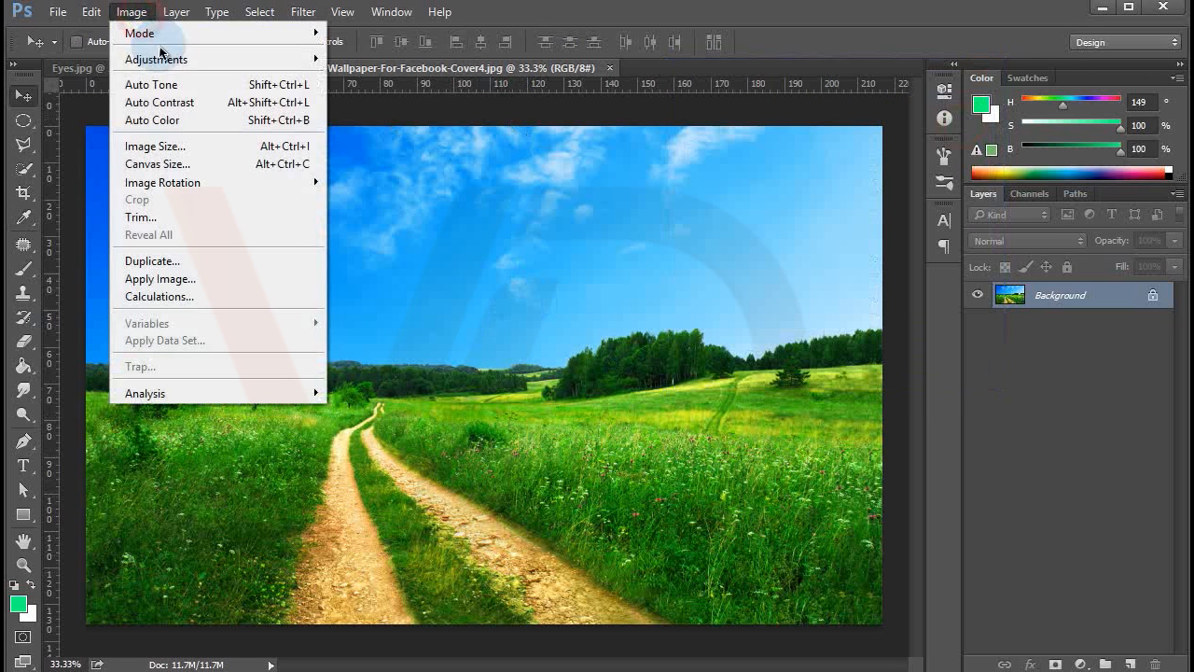
mouse_move(157, 59)
click(368, 93)
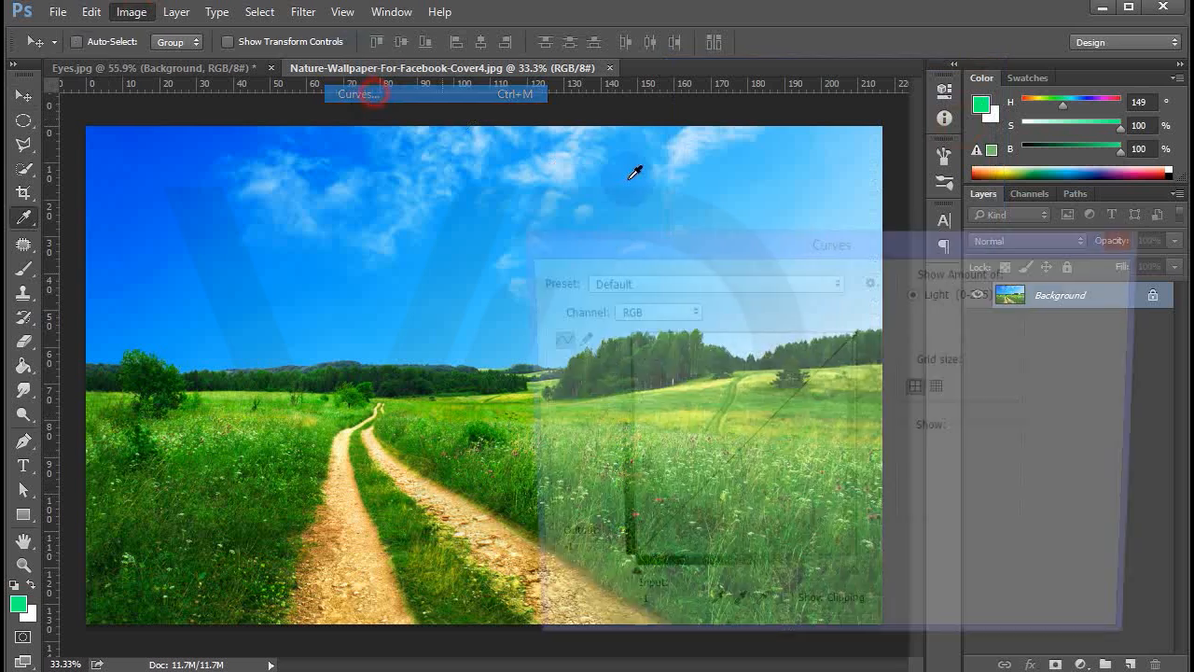
click(648, 311)
click(622, 354)
drag(729, 420, 765, 440)
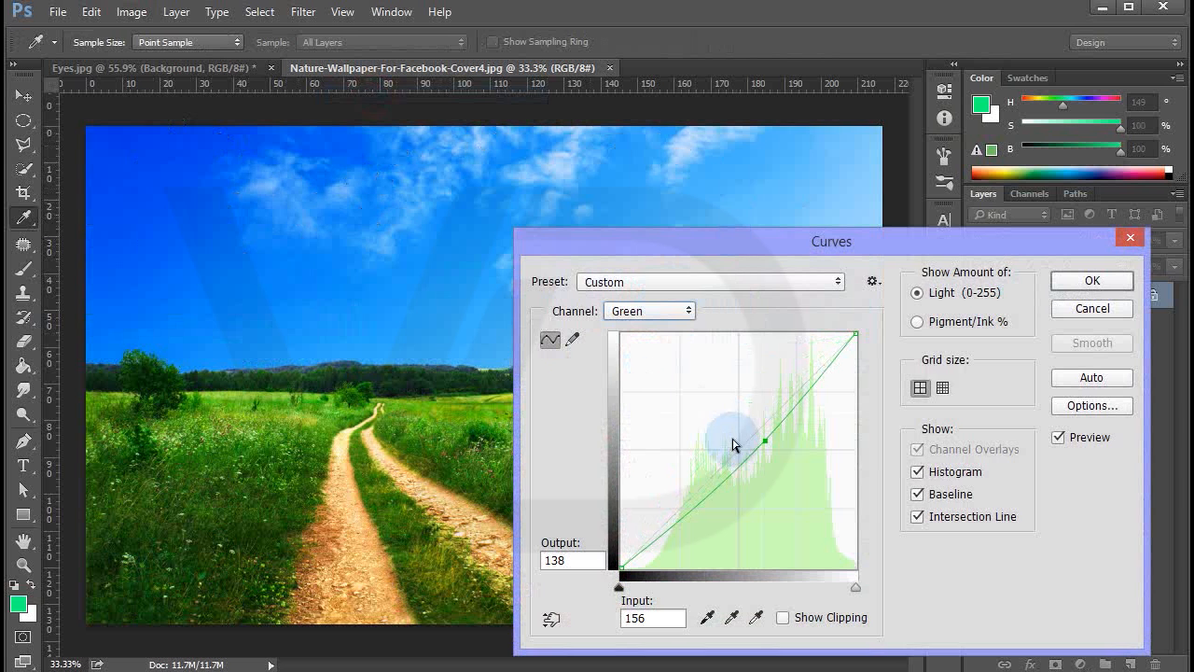
mouse_move(765, 441)
mouse_down()
mouse_move(723, 421)
mouse_move(761, 445)
mouse_up()
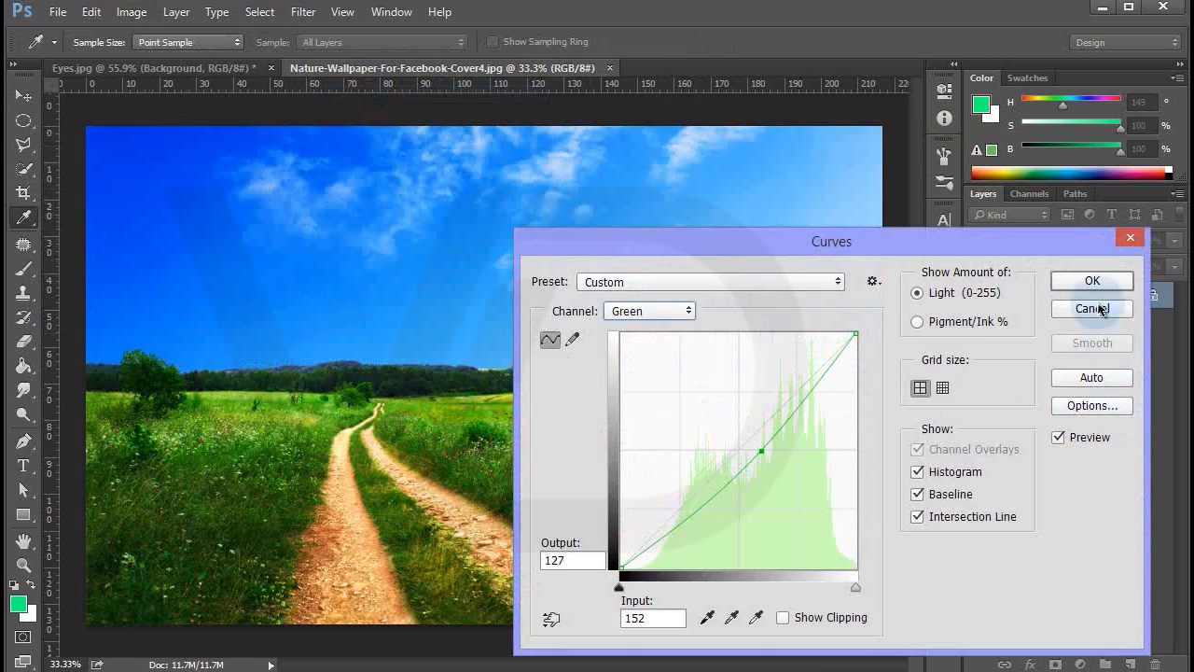
click(1092, 308)
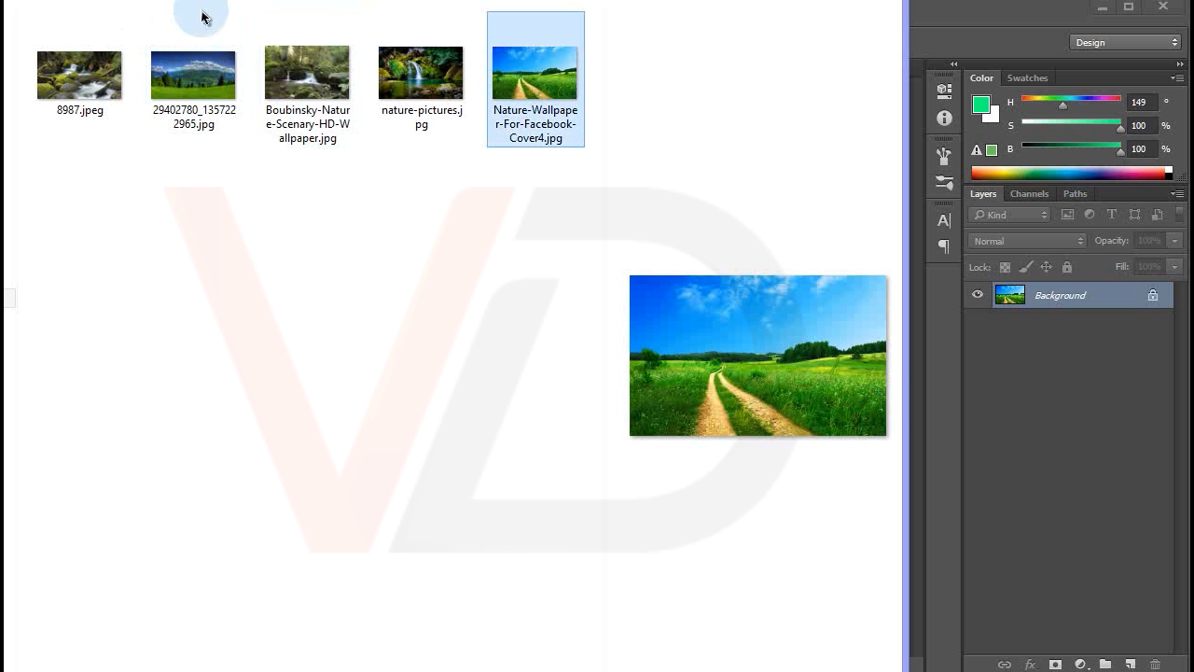
Return to Eyes.jpg, hide Layer 1 and convert the Background into a regular layer named Layer 0
key(BackSpace)
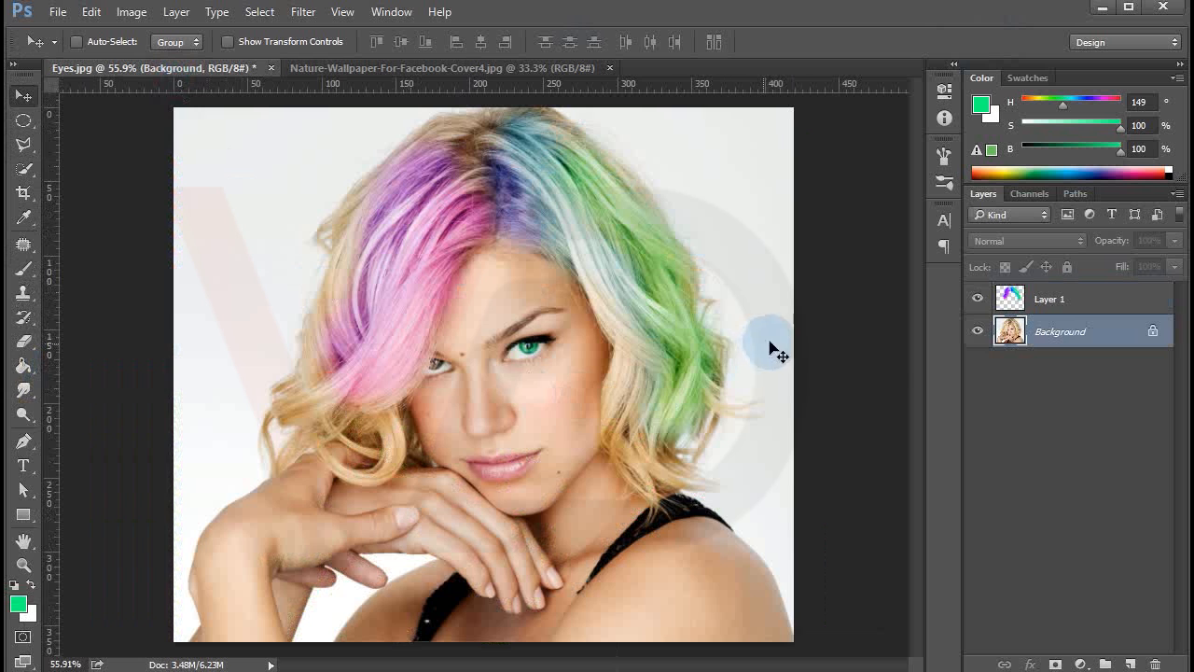
click(978, 298)
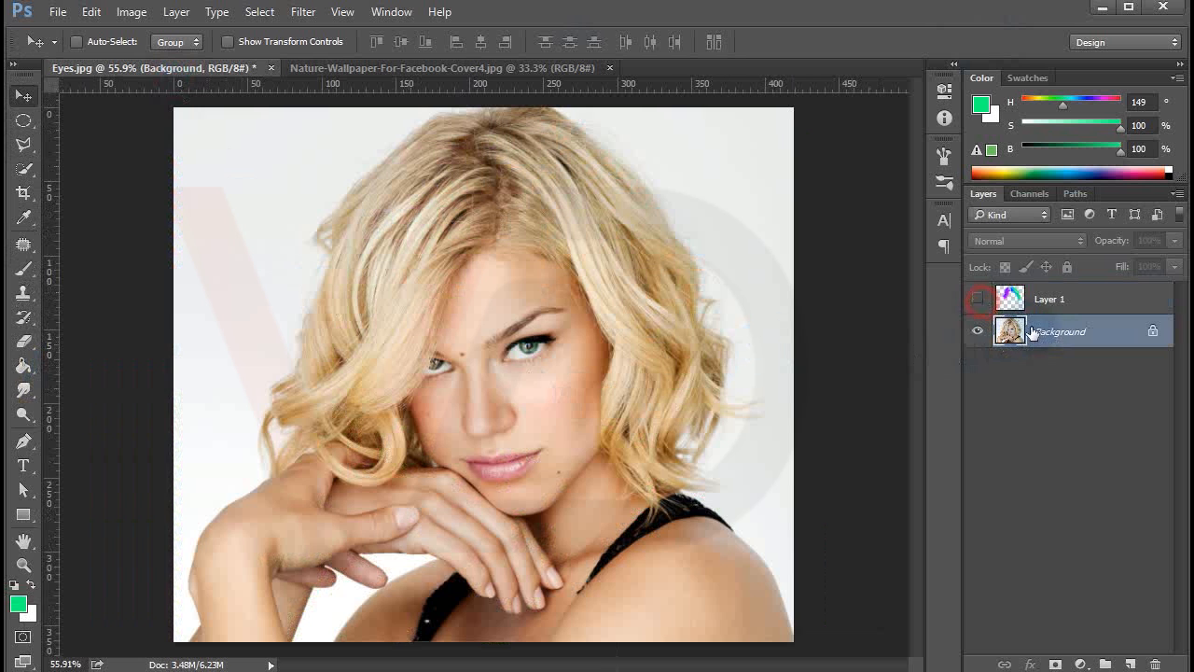
double_click(1085, 330)
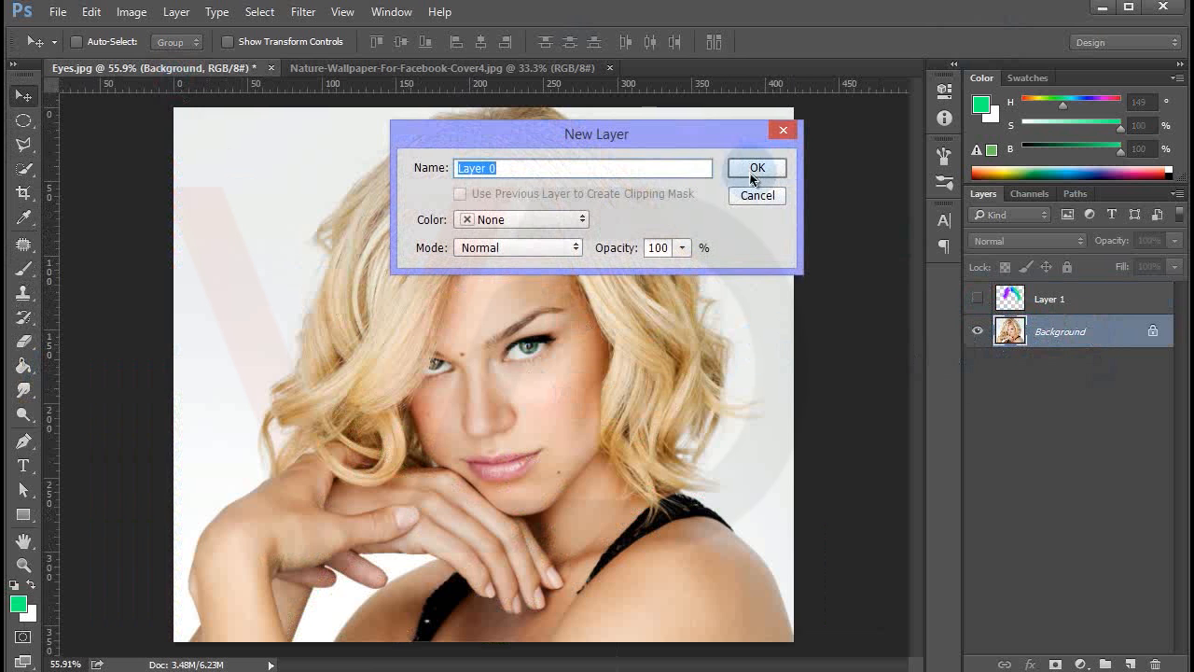
drag(685, 141, 653, 198)
click(723, 224)
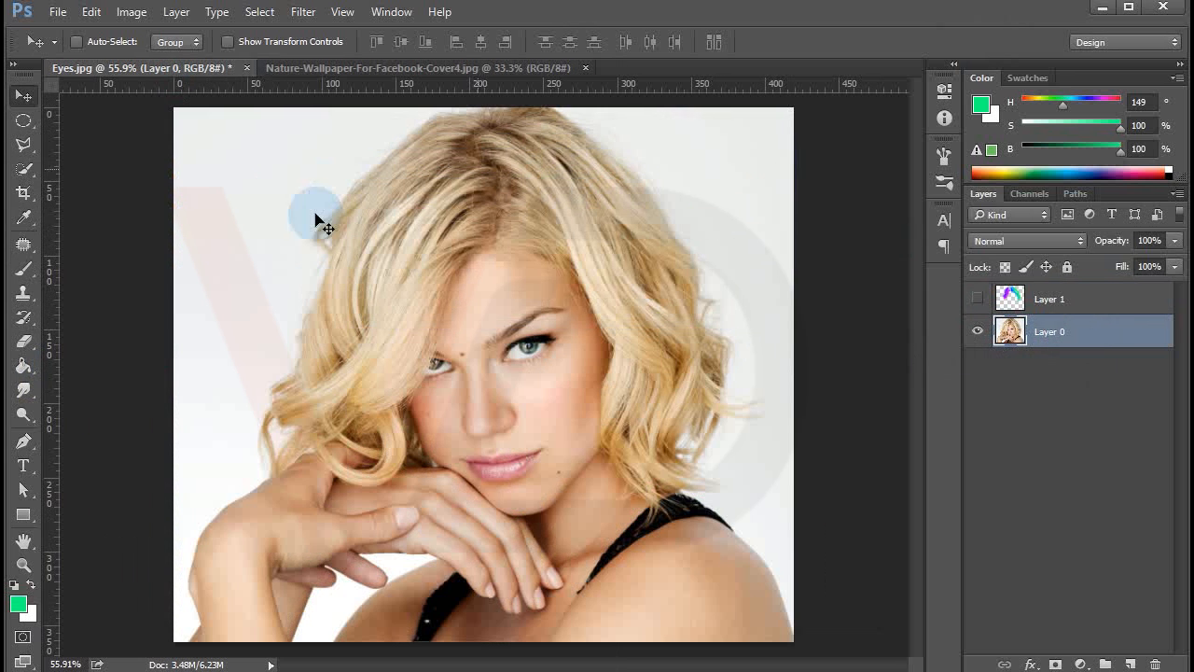
Delete the white backdrop on both sides of the woman on Layer 0 using the Magic Wand at tolerance 32, and deselect
click(23, 144)
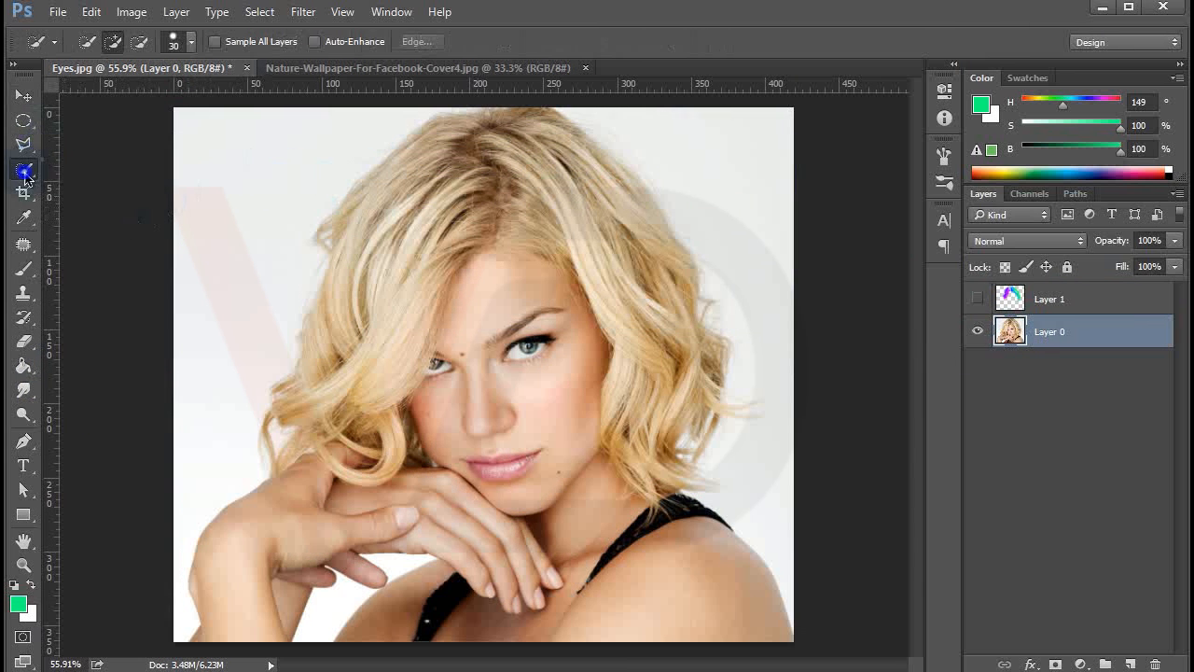
click(23, 169)
click(107, 183)
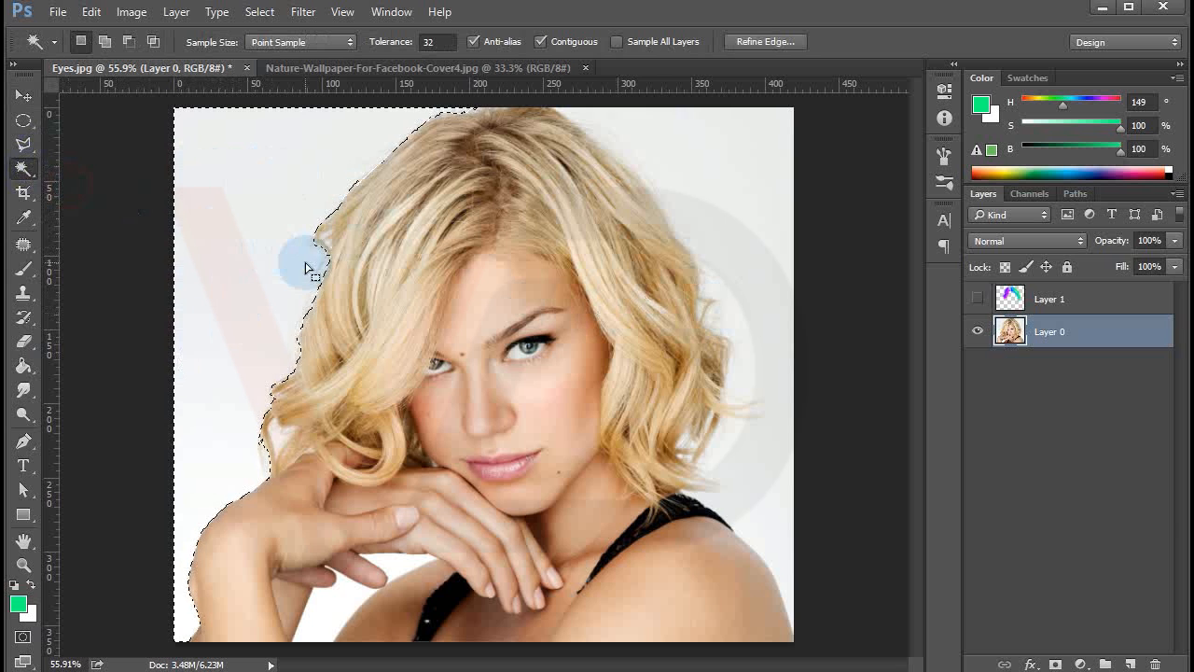
shift+click(749, 212)
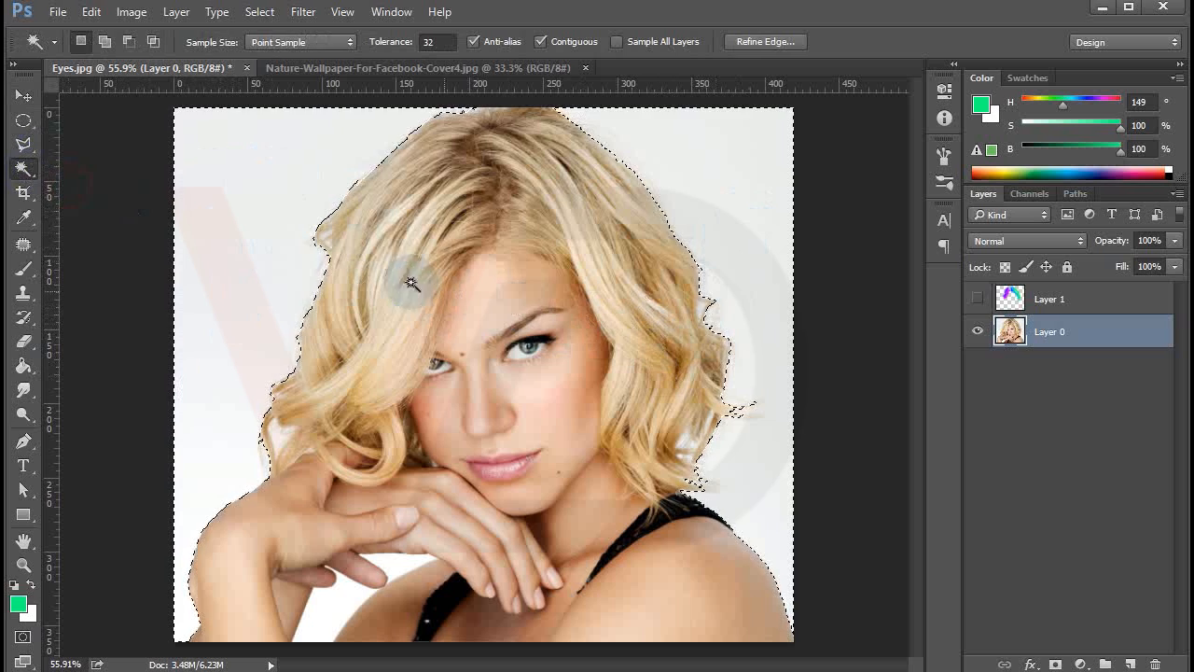
key(Delete)
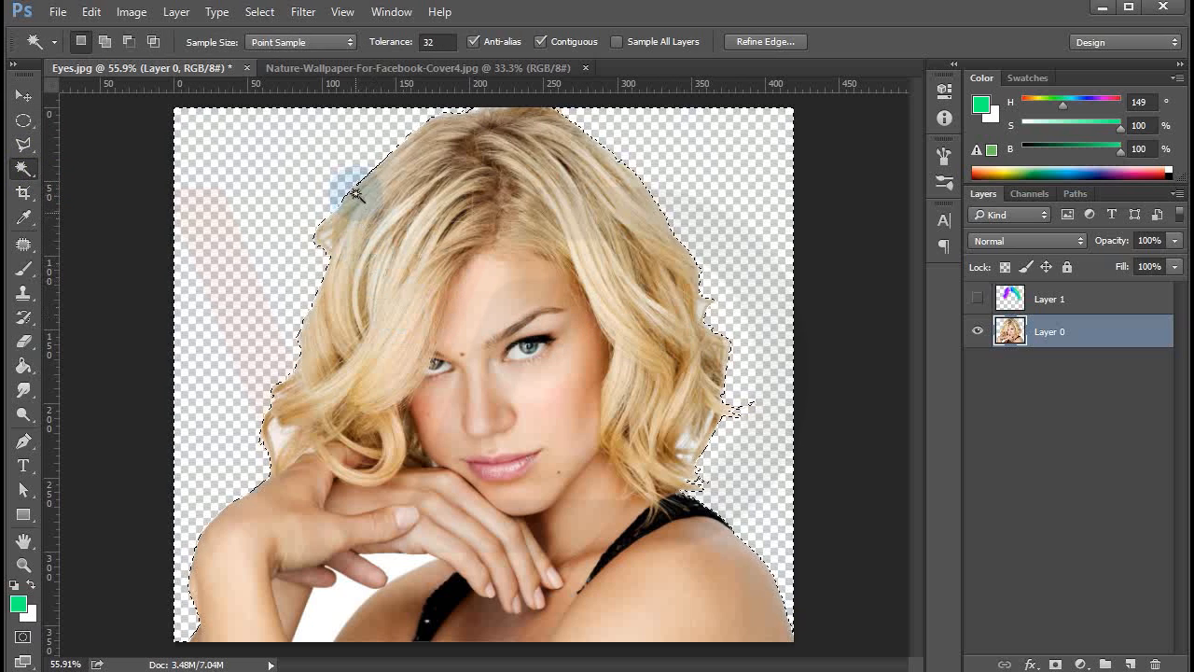
key(ctrl+d)
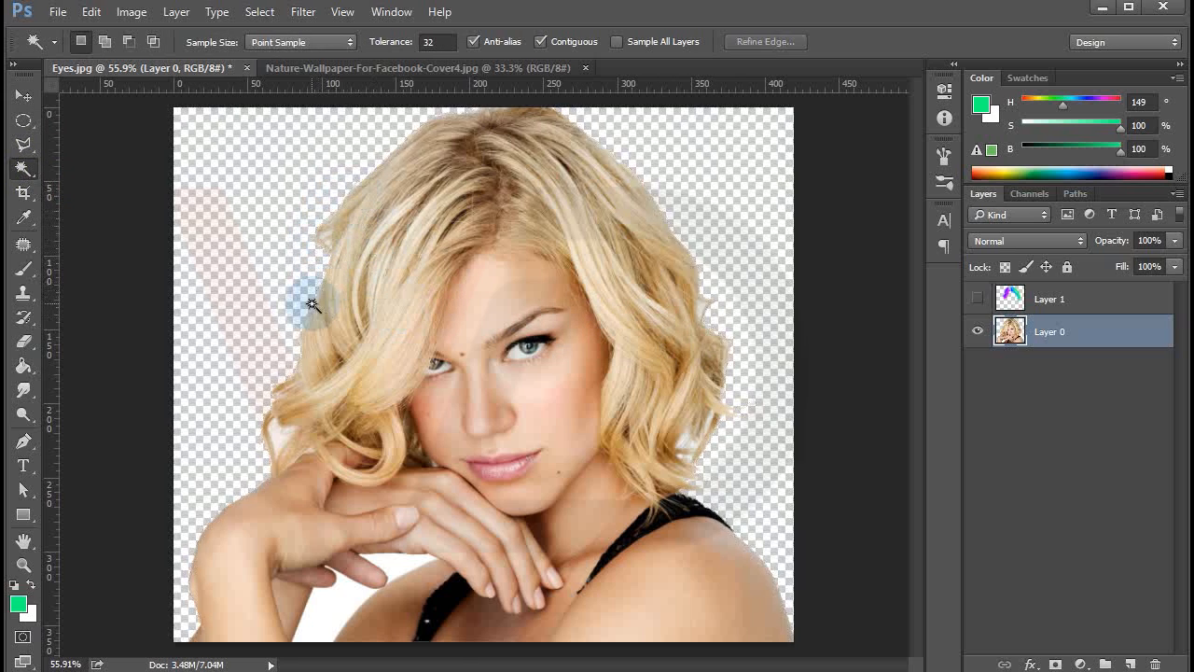
Check the edges of the cut-out, and undo the backdrop deletion and the Magic Wand selection on Layer 0
scroll(311, 303, up, 5)
scroll(322, 311, down, 8)
scroll(326, 312, up, 3)
scroll(337, 309, down, 3)
scroll(396, 317, up, 3)
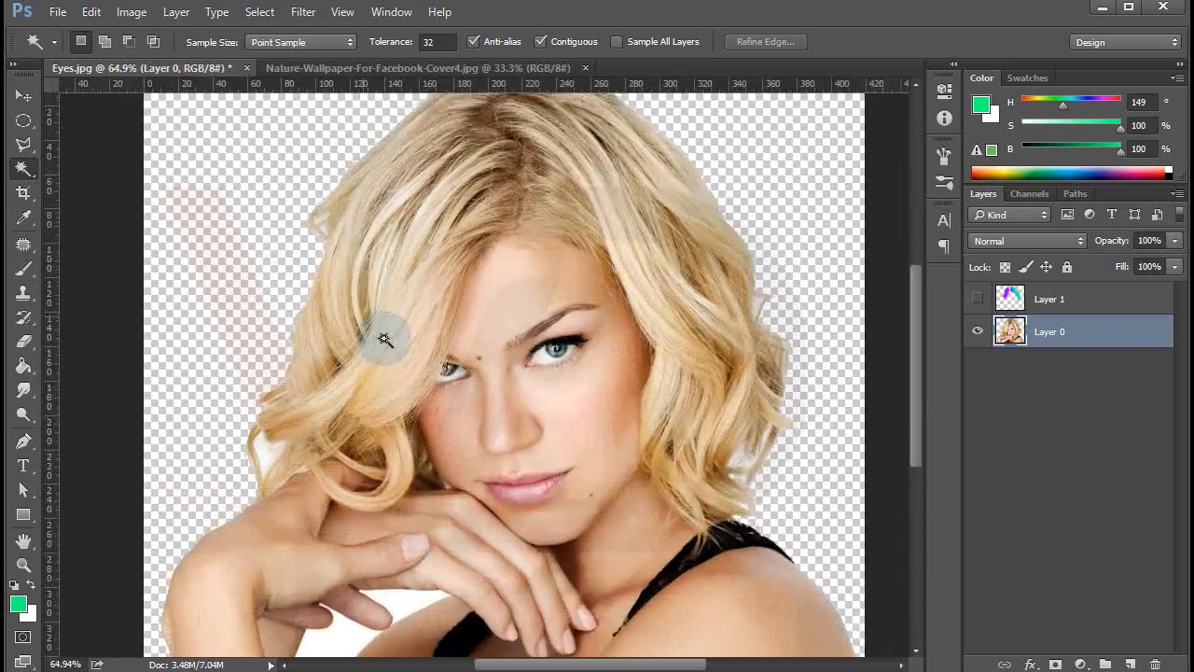
scroll(383, 339, up, 2)
scroll(391, 381, down, 3)
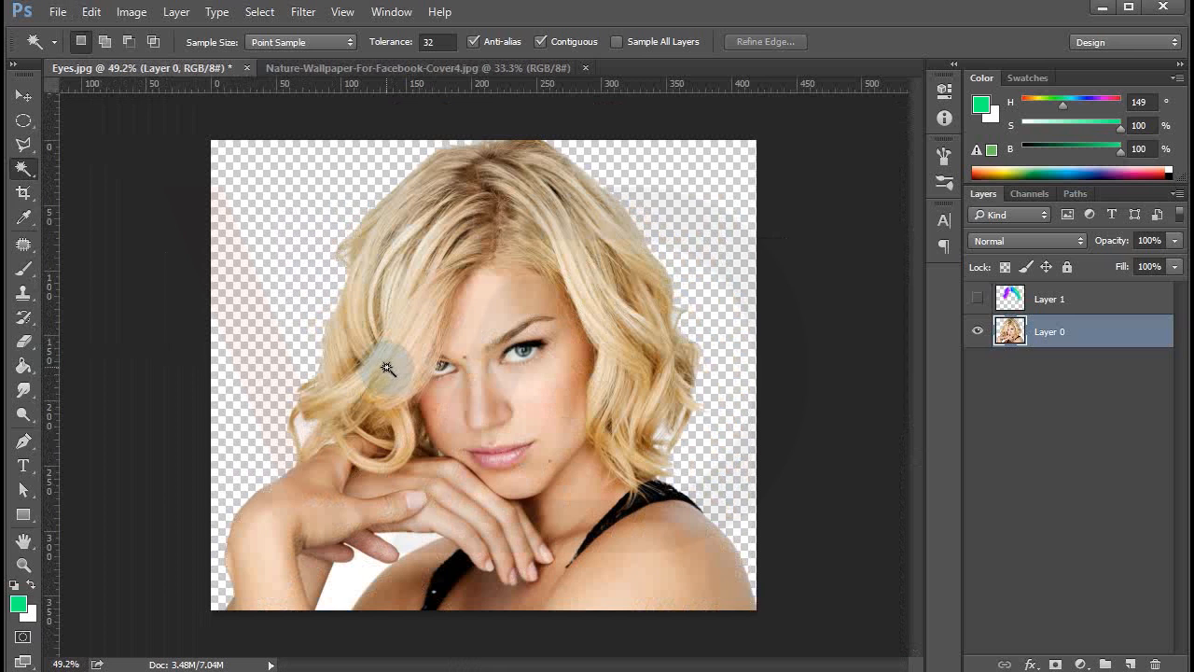
key(ctrl+alt+z)
key(ctrl+alt+z)
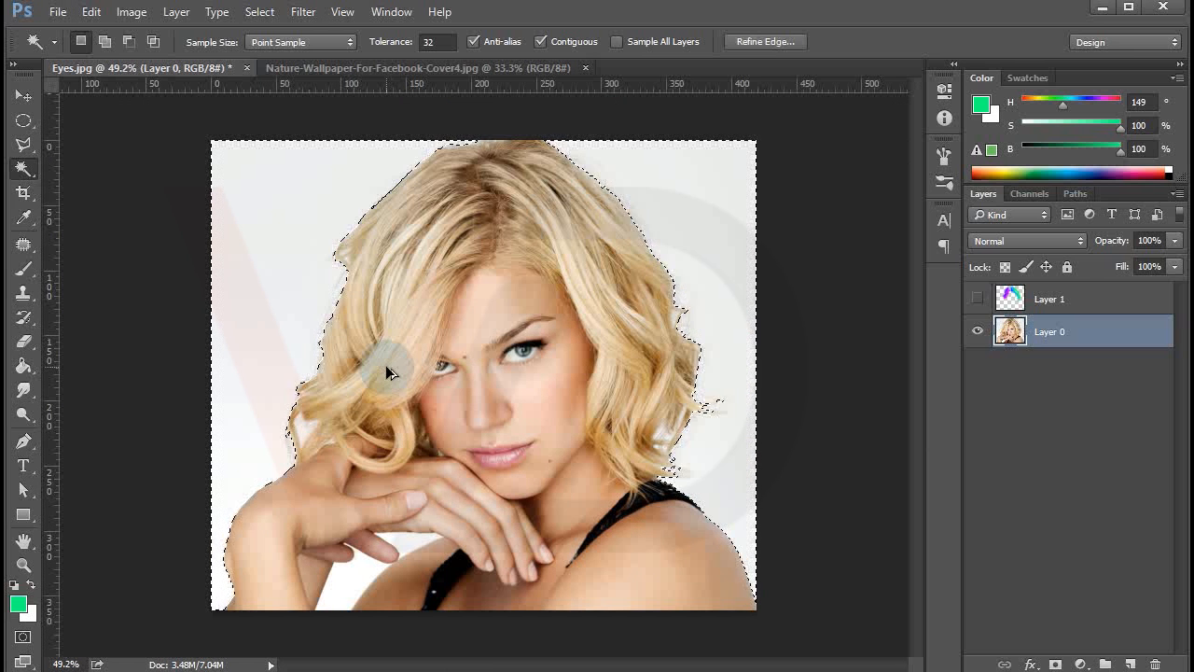
key(ctrl+alt+z)
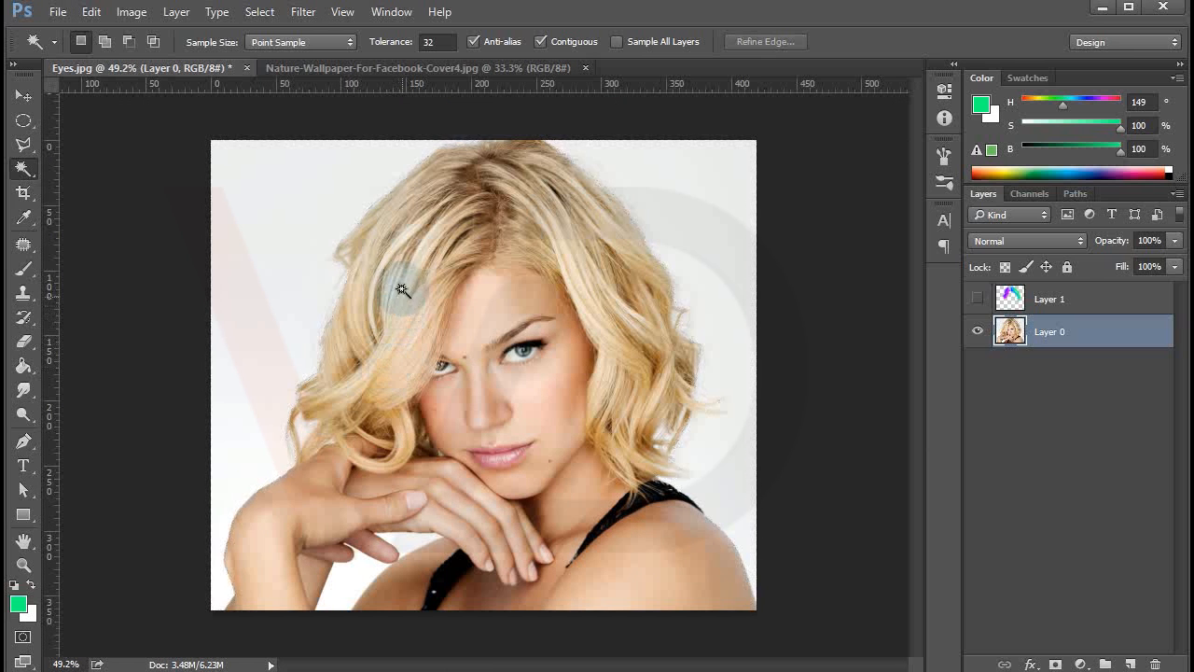
Select the white backdrop on Layer 0 with the Magic Wand, and subtract the area below the hair using the Polygonal Lasso
click(285, 230)
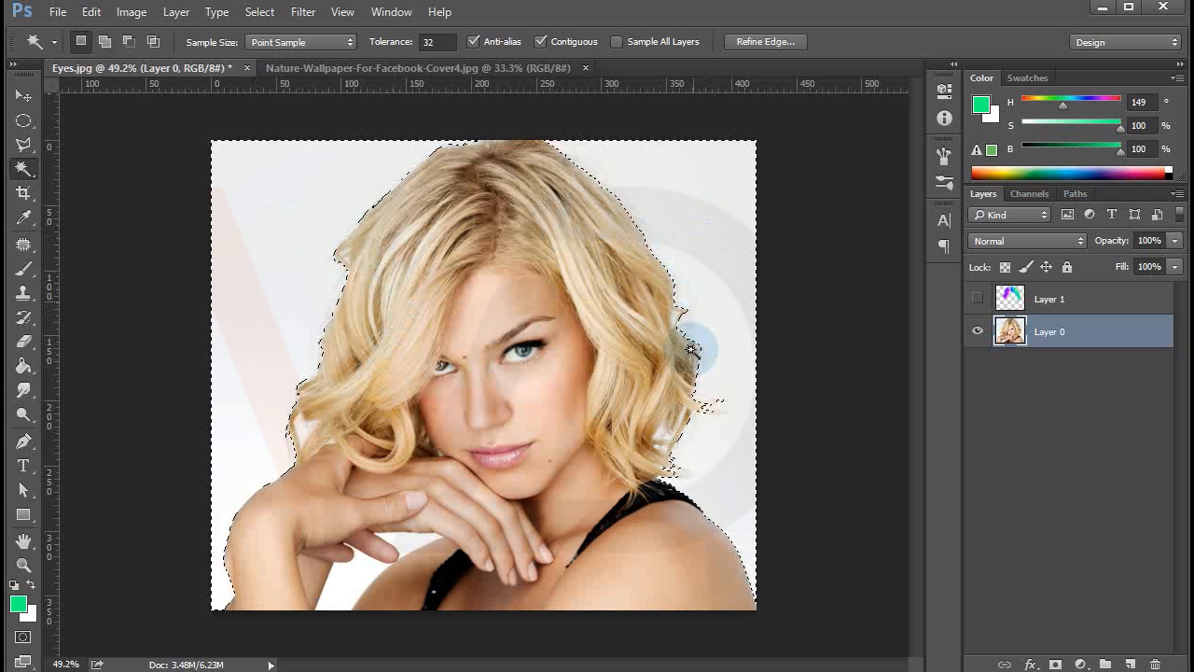
drag(28, 147, 82, 160)
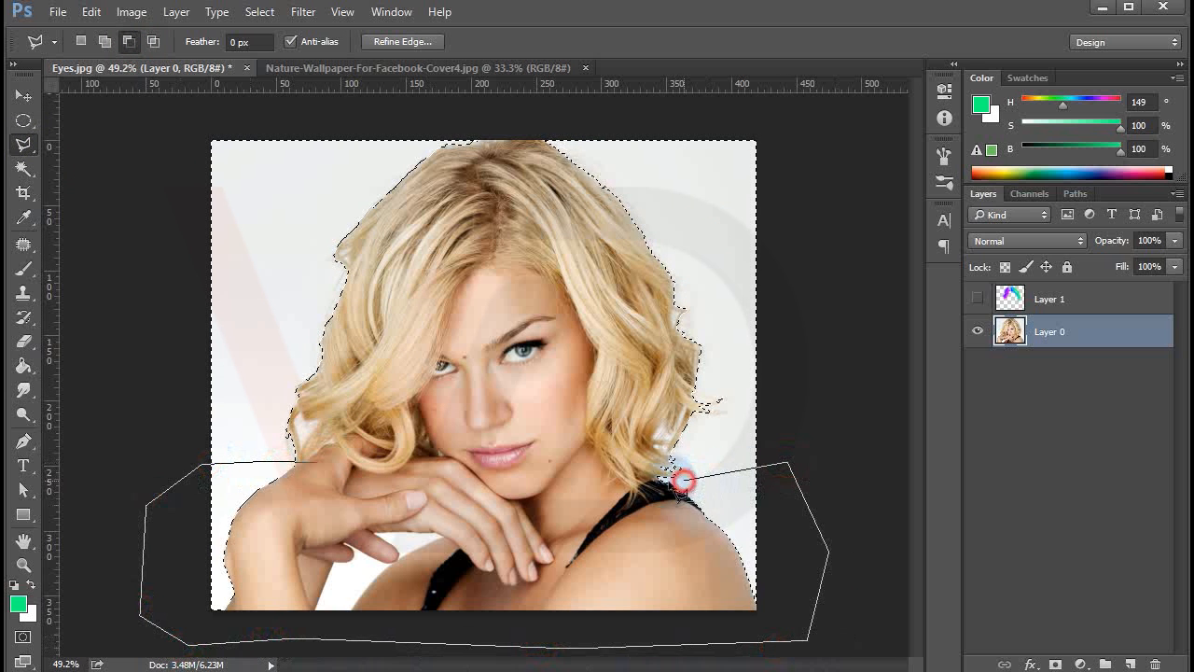
double_click(551, 468)
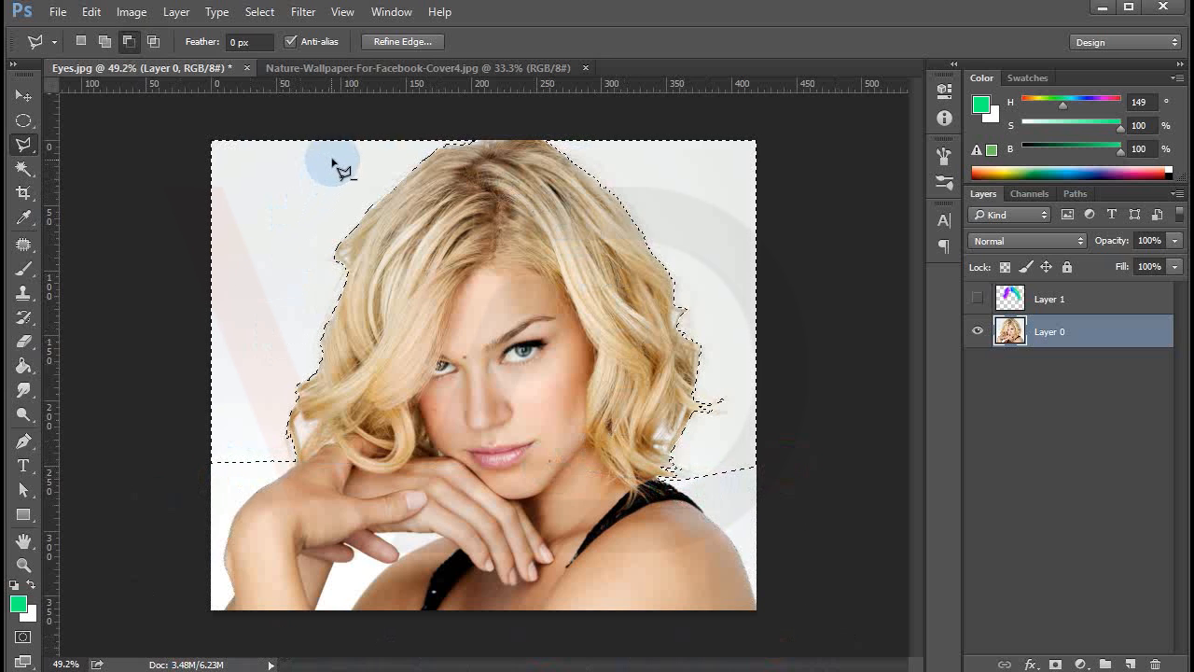
Refine the selection edge with a 2.4 px radius, brushing along both sides of the hair, and delete the selected backdrop from Layer 0
click(401, 42)
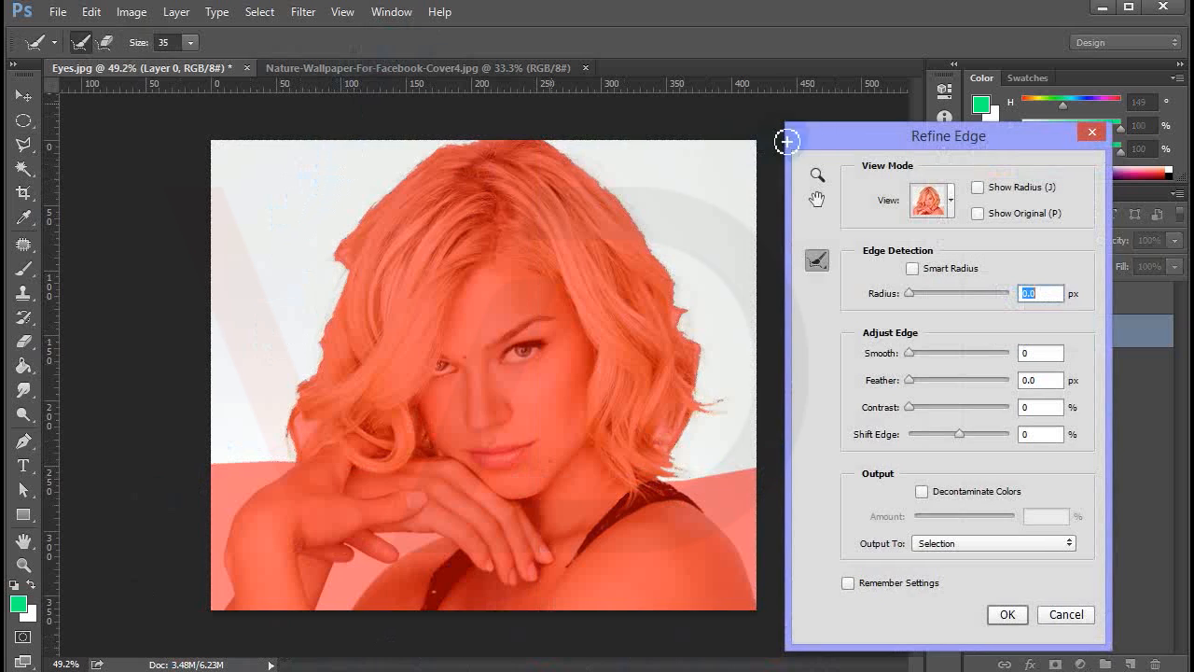
drag(851, 149, 817, 136)
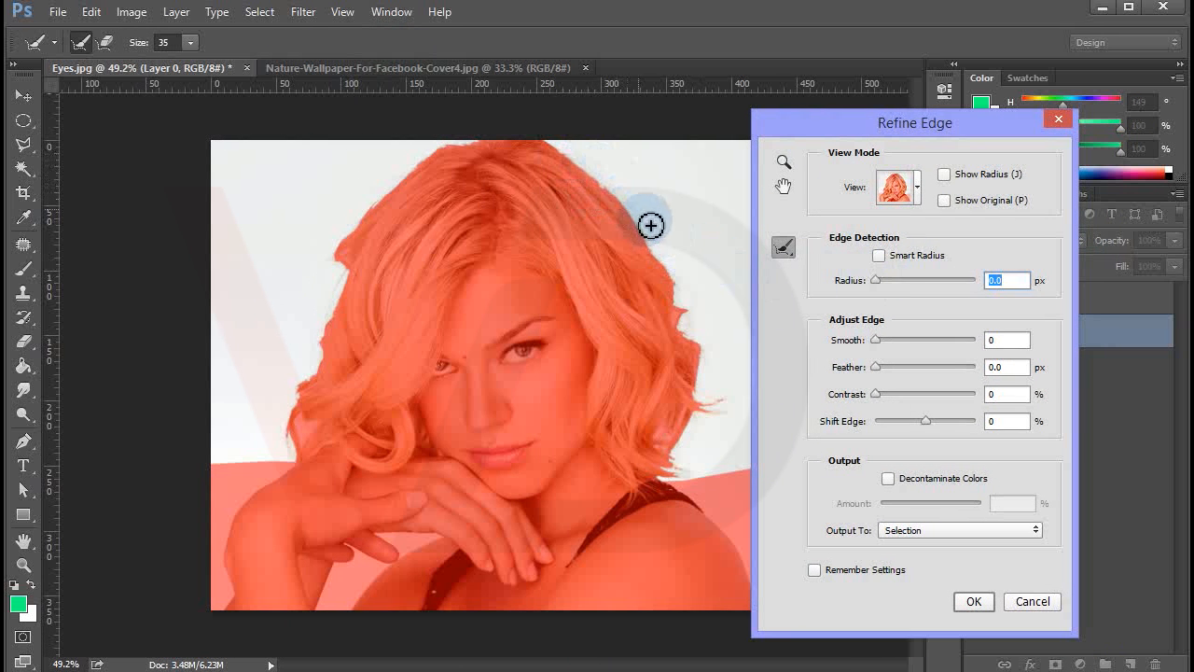
click(889, 281)
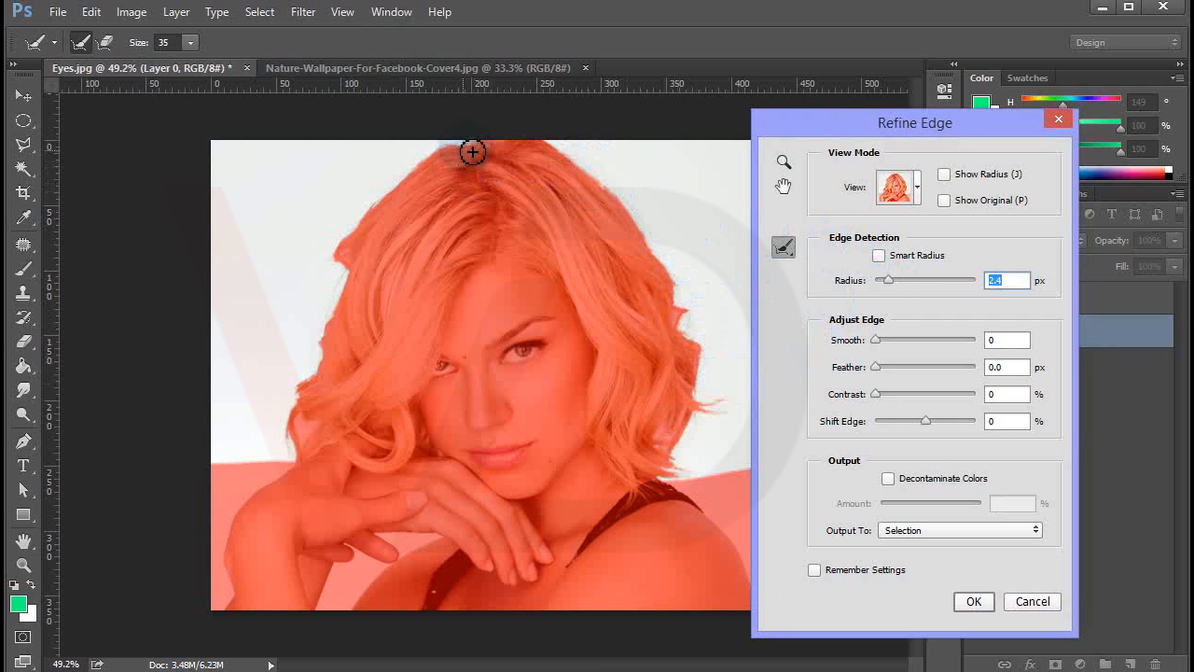
mouse_move(436, 158)
mouse_down()
mouse_move(340, 242)
mouse_move(346, 281)
mouse_move(322, 355)
mouse_up()
mouse_move(306, 401)
mouse_down()
mouse_move(292, 453)
mouse_move(307, 456)
mouse_up()
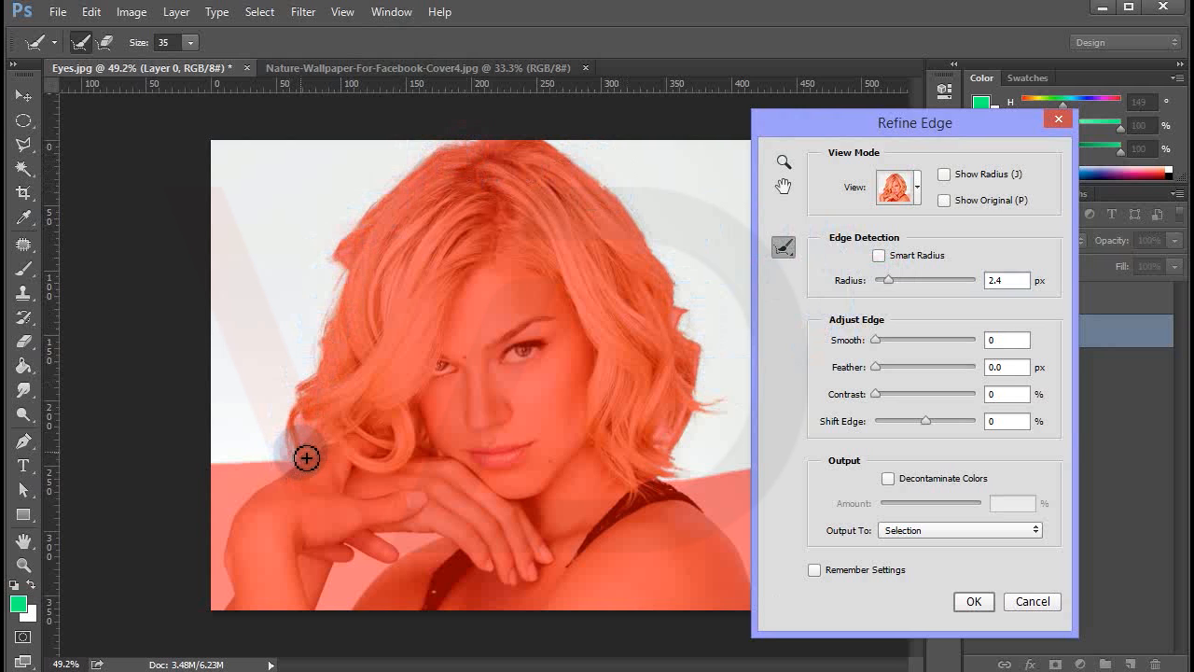
mouse_move(555, 152)
mouse_down()
mouse_move(643, 221)
mouse_move(682, 291)
mouse_move(706, 385)
mouse_move(730, 402)
mouse_move(682, 427)
mouse_move(672, 479)
mouse_move(734, 474)
mouse_up()
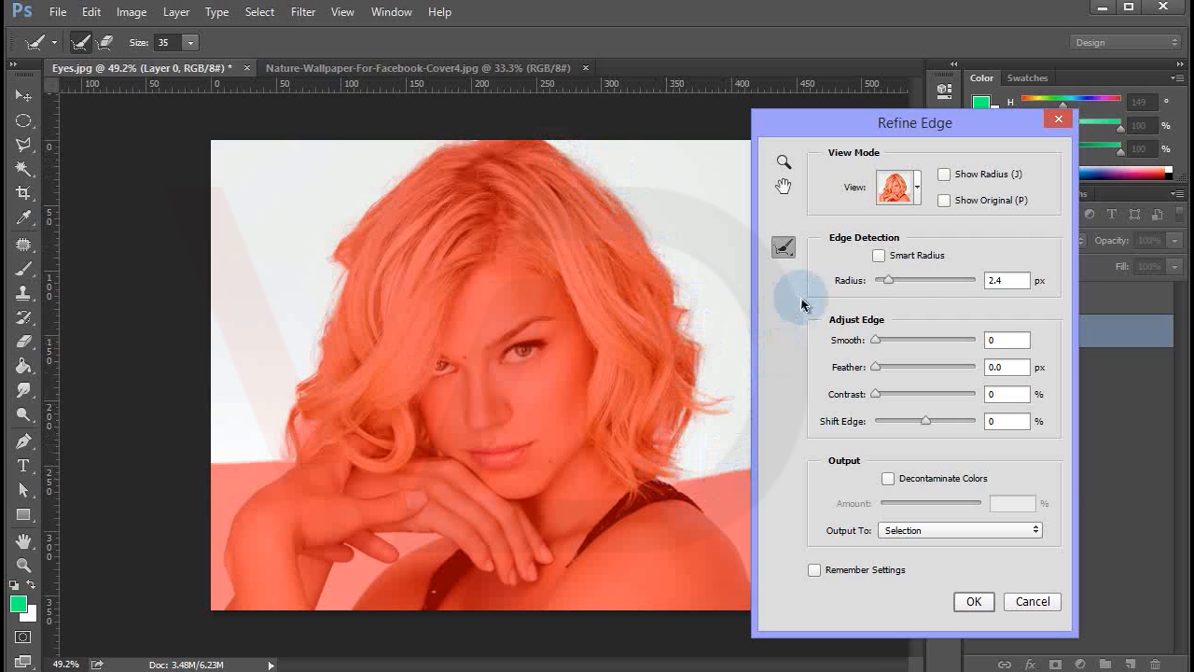
drag(488, 170, 601, 201)
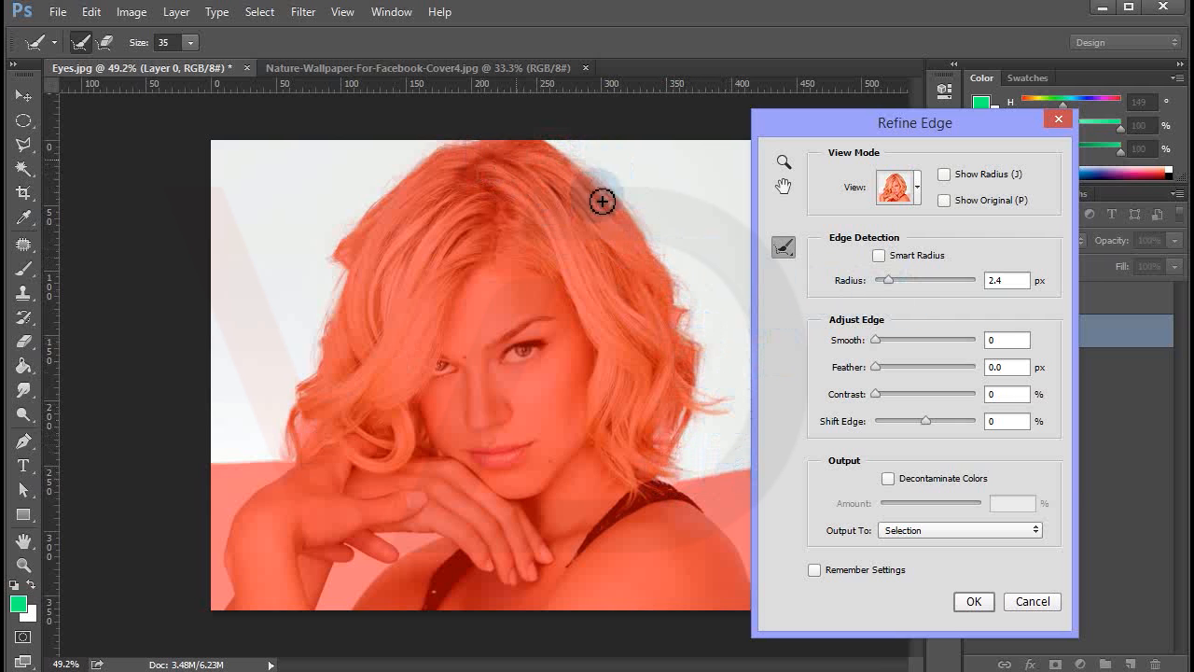
click(973, 600)
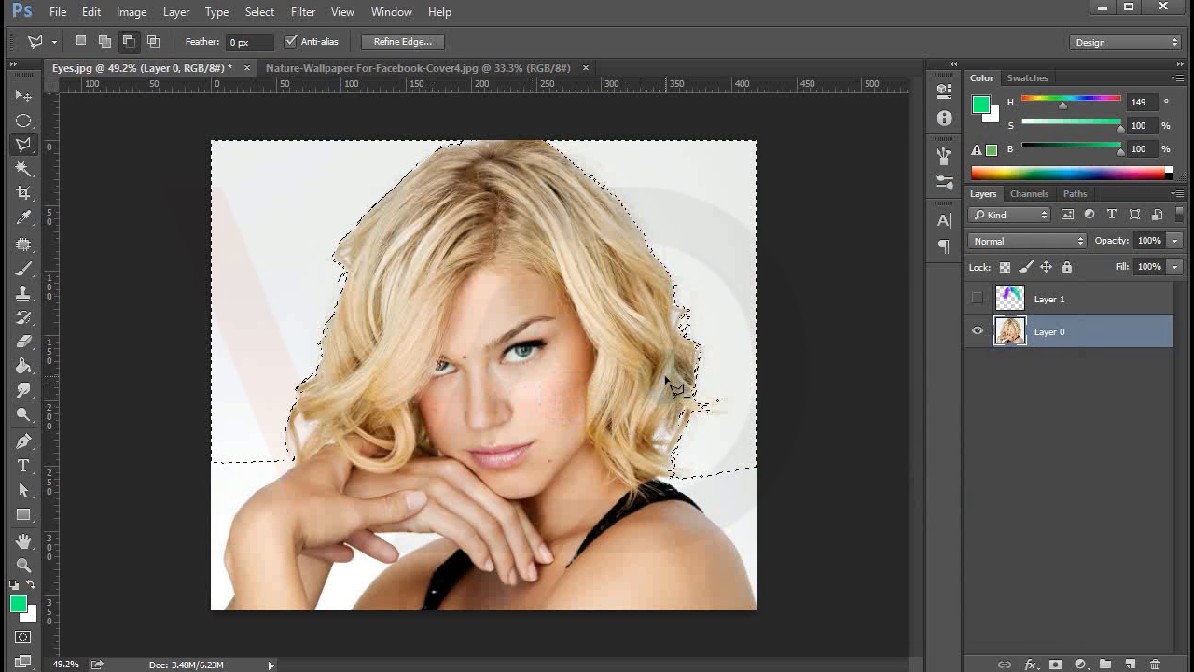
key(Delete)
key(ctrl+d)
Add a new layer beneath Layer 0 and fill it with the dark grey colour 292929
click(1131, 664)
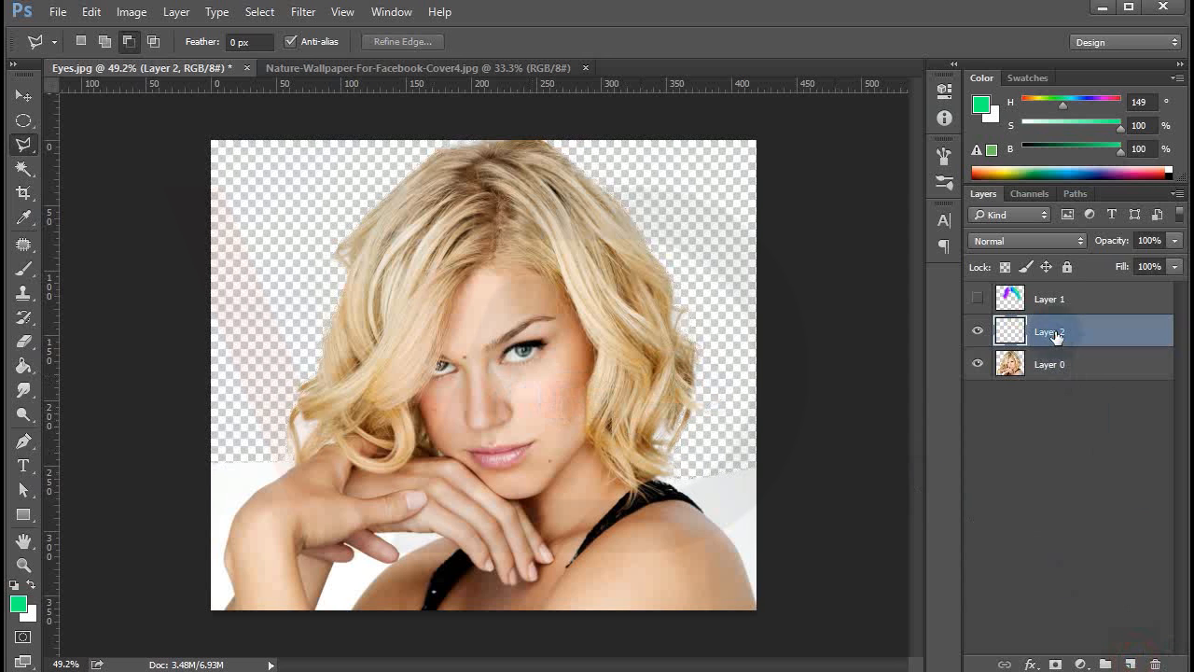
drag(1050, 336, 1051, 372)
click(17, 605)
text(292929)
click(971, 91)
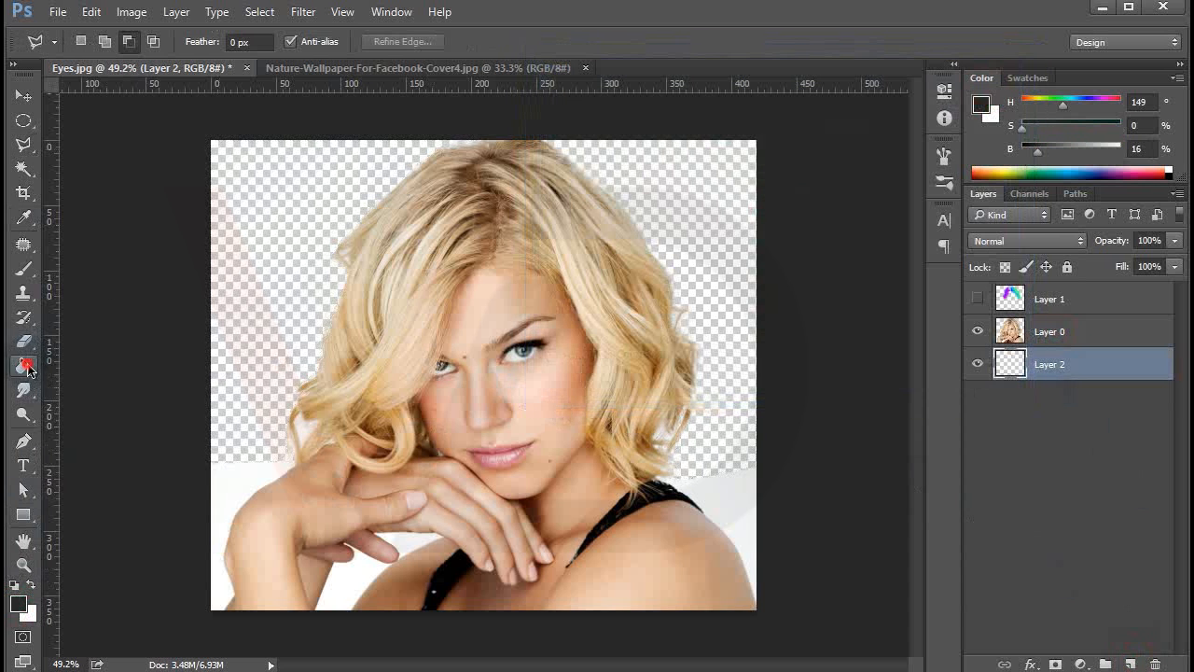
click(25, 366)
click(269, 340)
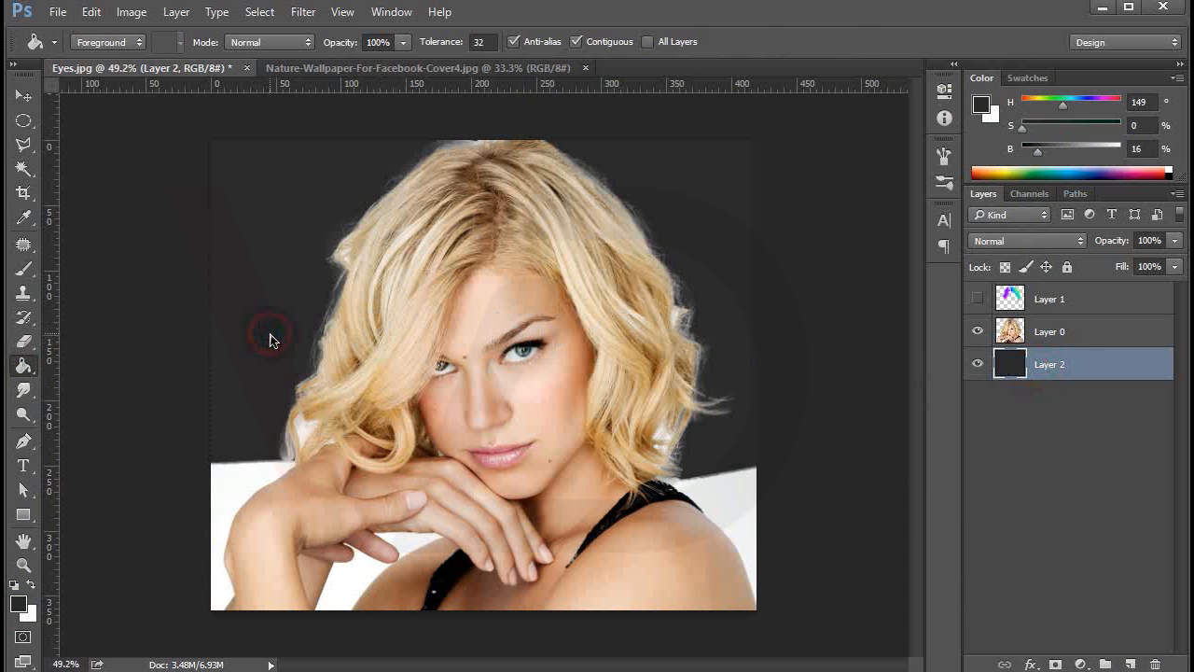
Delete the remaining white backdrop beside the arm and shoulder on Layer 0 using the Magic Wand at tolerance 32, and deselect
key(v)
scroll(320, 253, up, 5)
drag(311, 235, 269, 520)
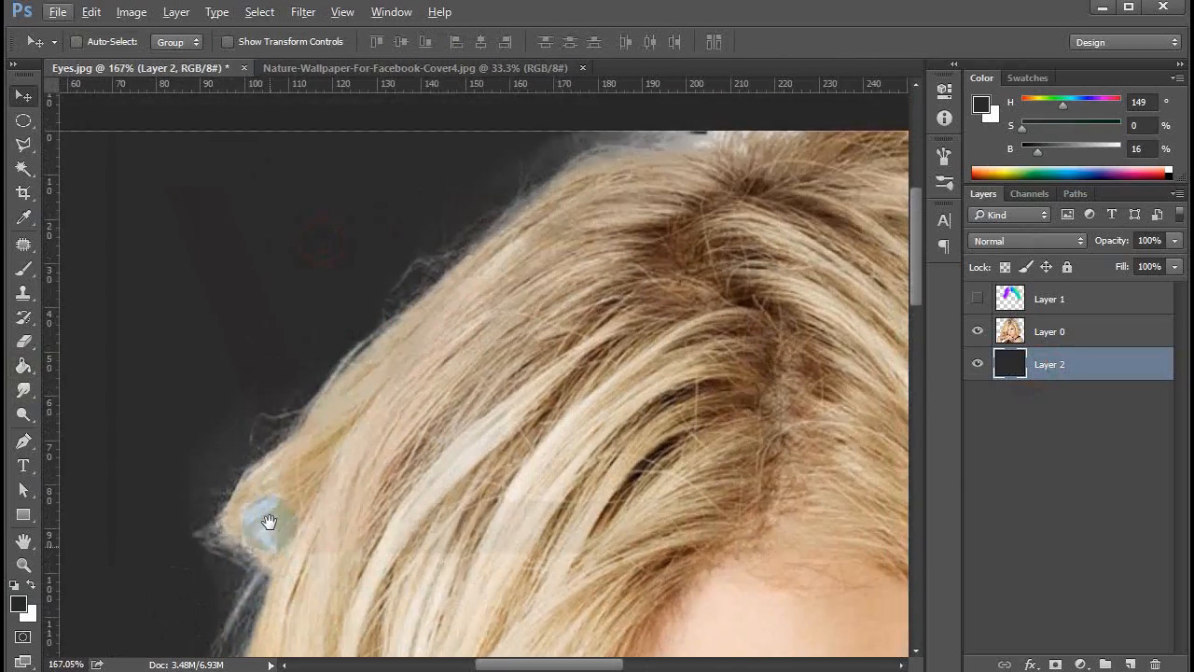
scroll(269, 521, down, 5)
scroll(602, 288, down, 2)
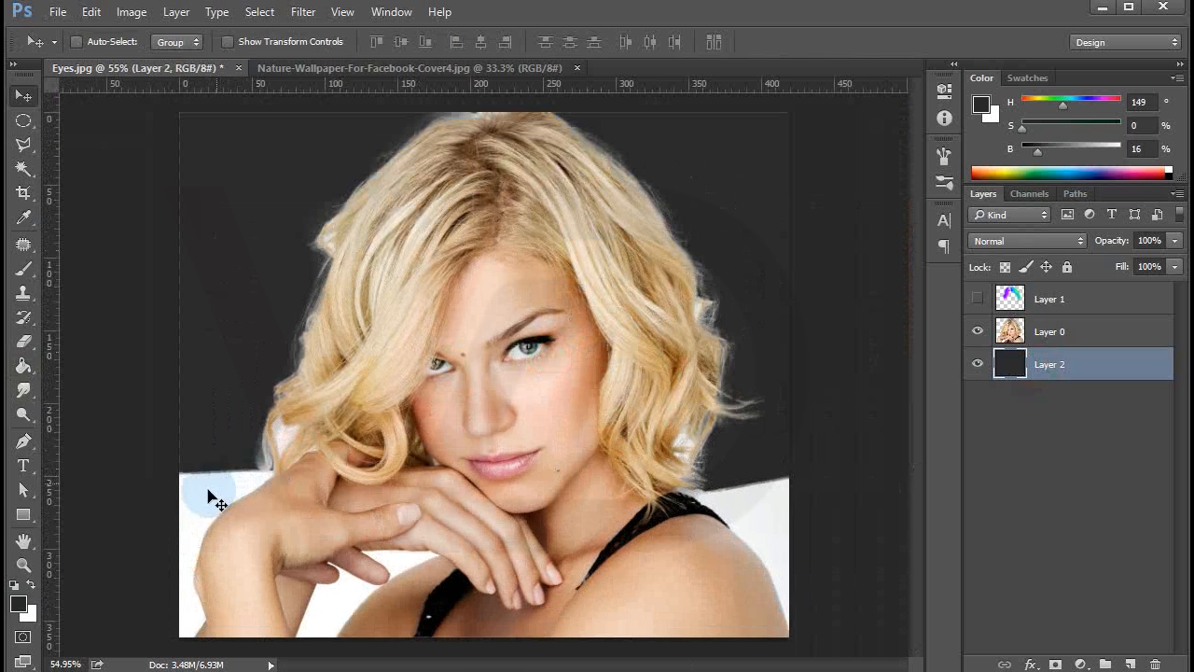
key(w)
click(208, 494)
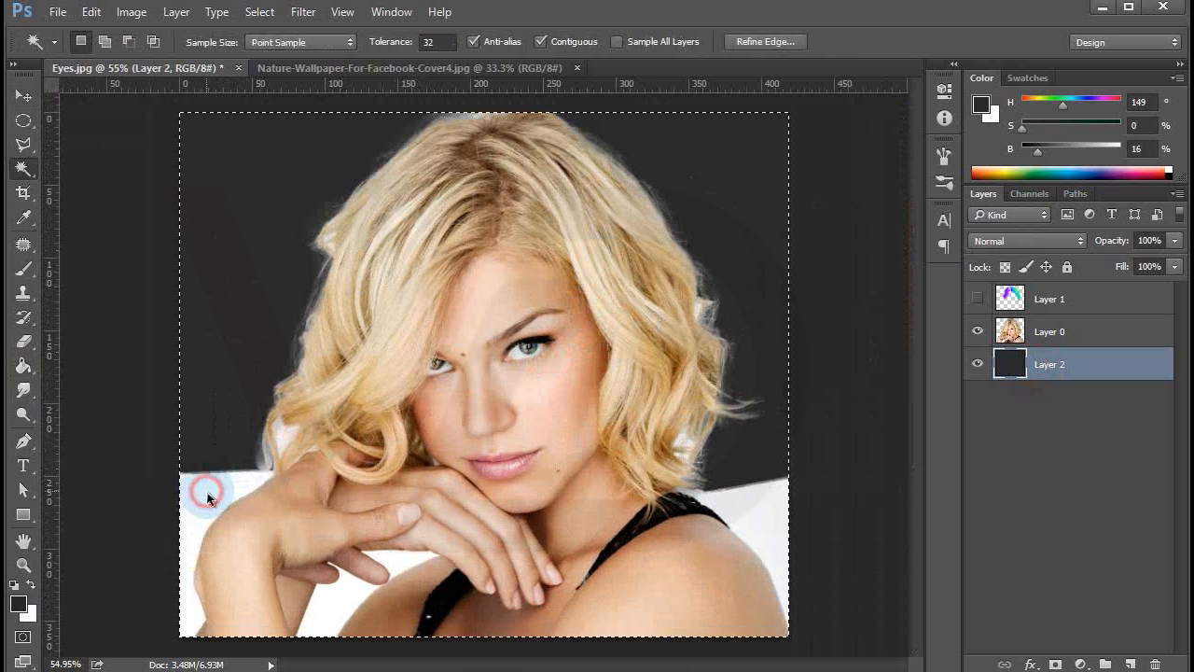
click(1046, 334)
shift+click(766, 520)
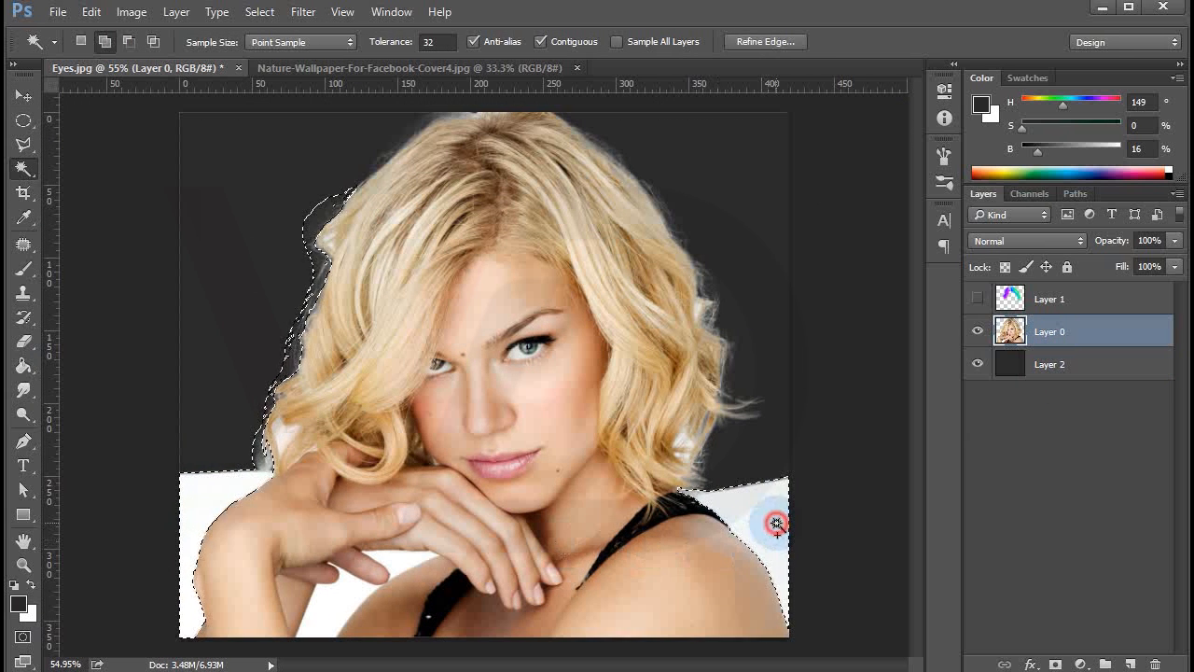
key(Delete)
key(ctrl+d)
key(v)
scroll(683, 497, down, 4)
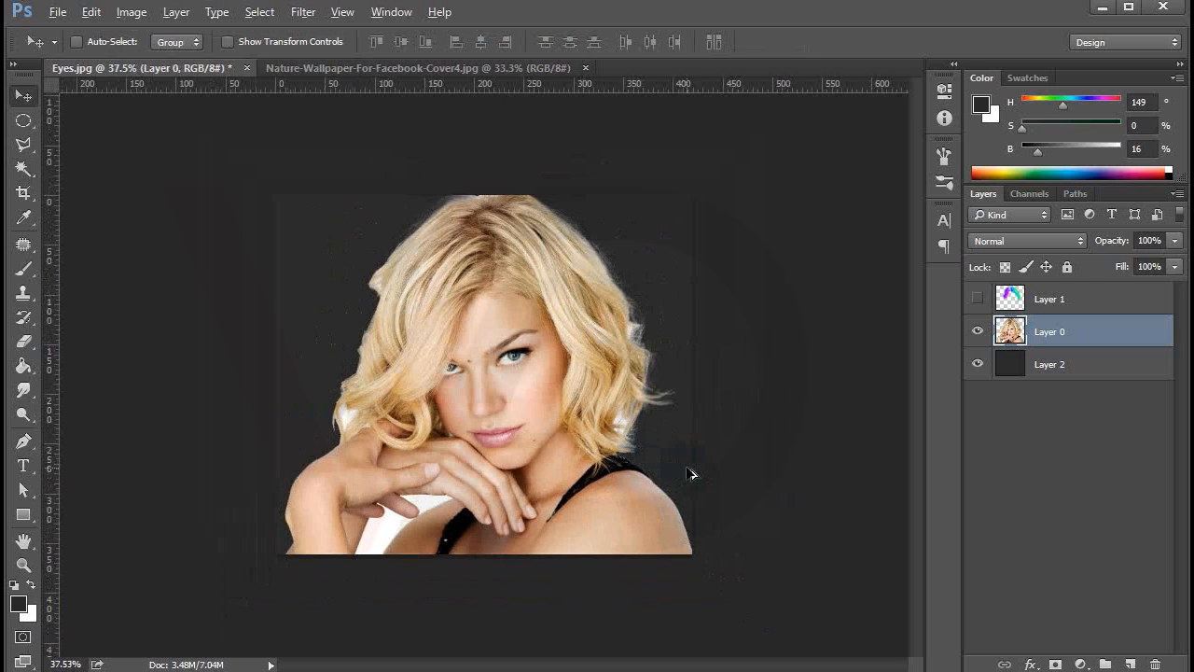
Delete the white gap between the forearm and chest on Layer 0 using the Magic Wand, and deselect
scroll(691, 474, up, 1)
key(w)
key(alt+w)
click(706, 22)
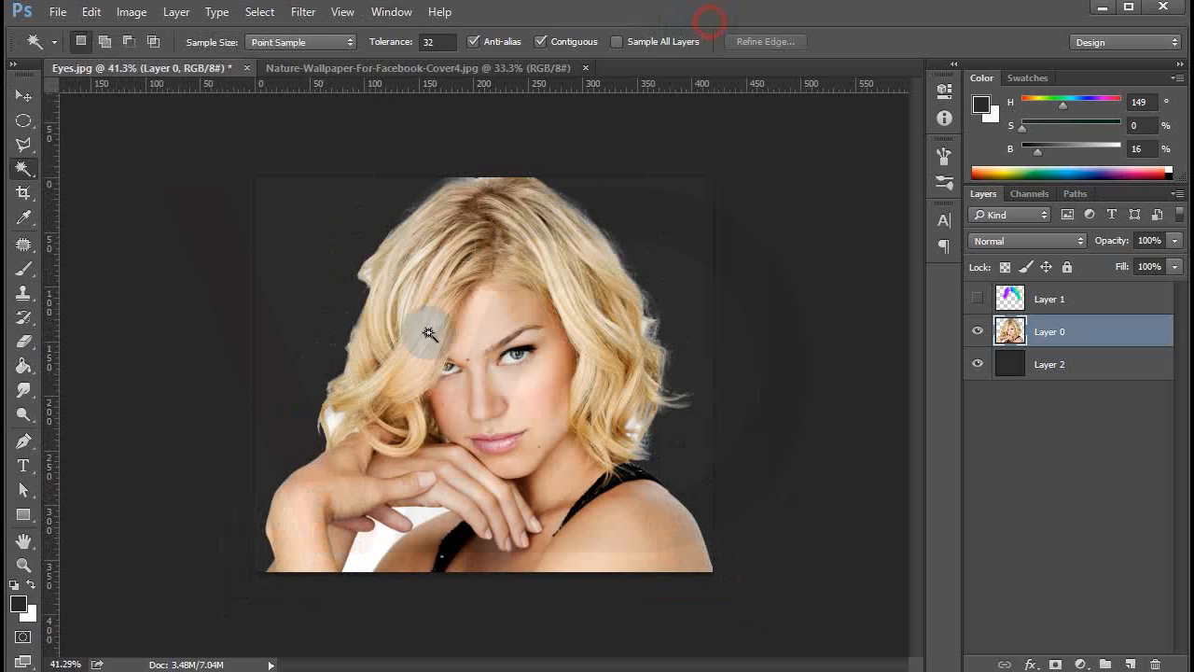
click(383, 546)
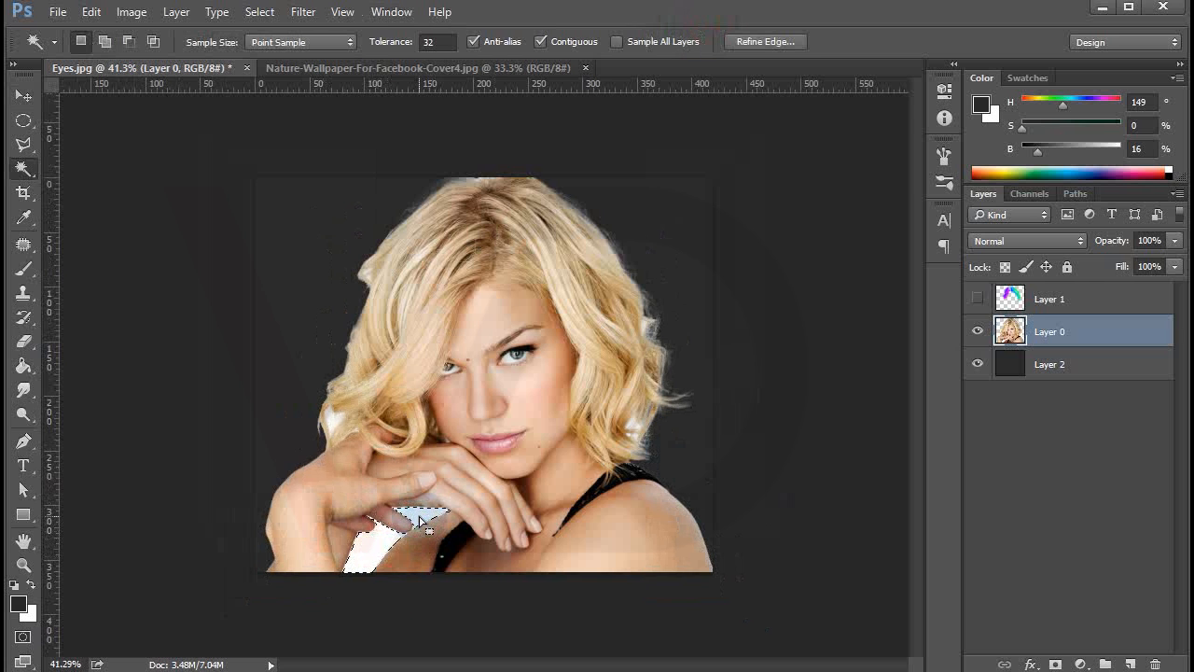
key(Delete)
key(ctrl+d)
Hide Layer 2 and copy the cut-out woman into the Nature-Wallpaper-For-Facebook-Cover4.jpg document, resting on the landscape's bottom edge
key(v)
click(976, 364)
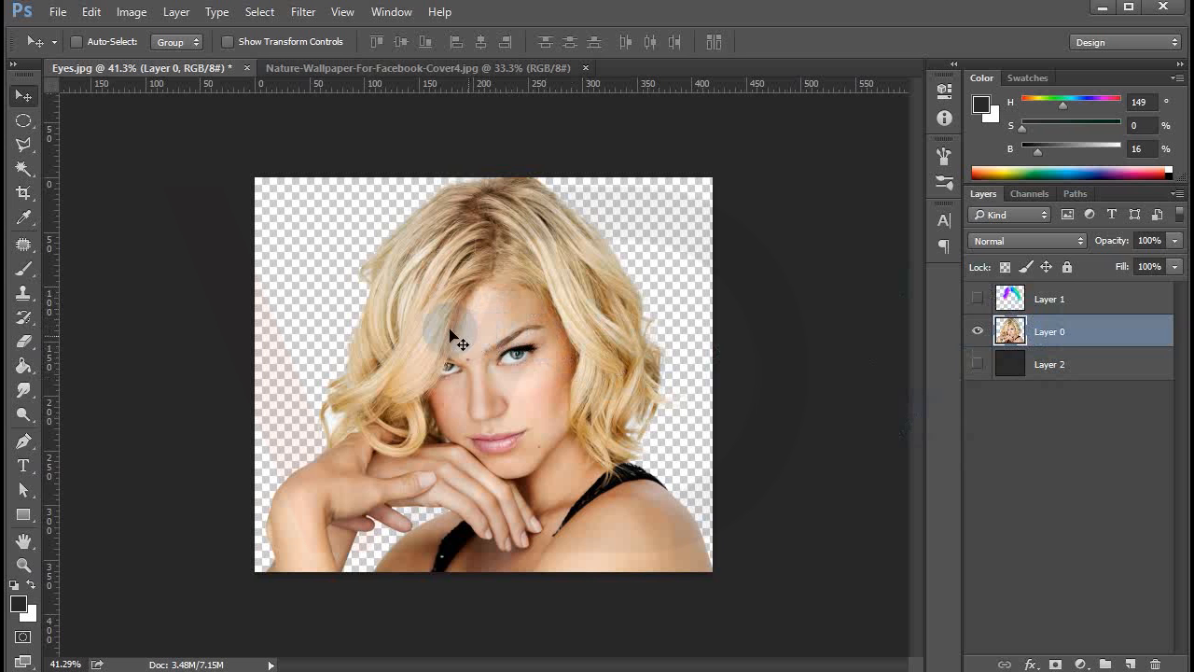
drag(363, 297, 425, 333)
drag(469, 314, 471, 419)
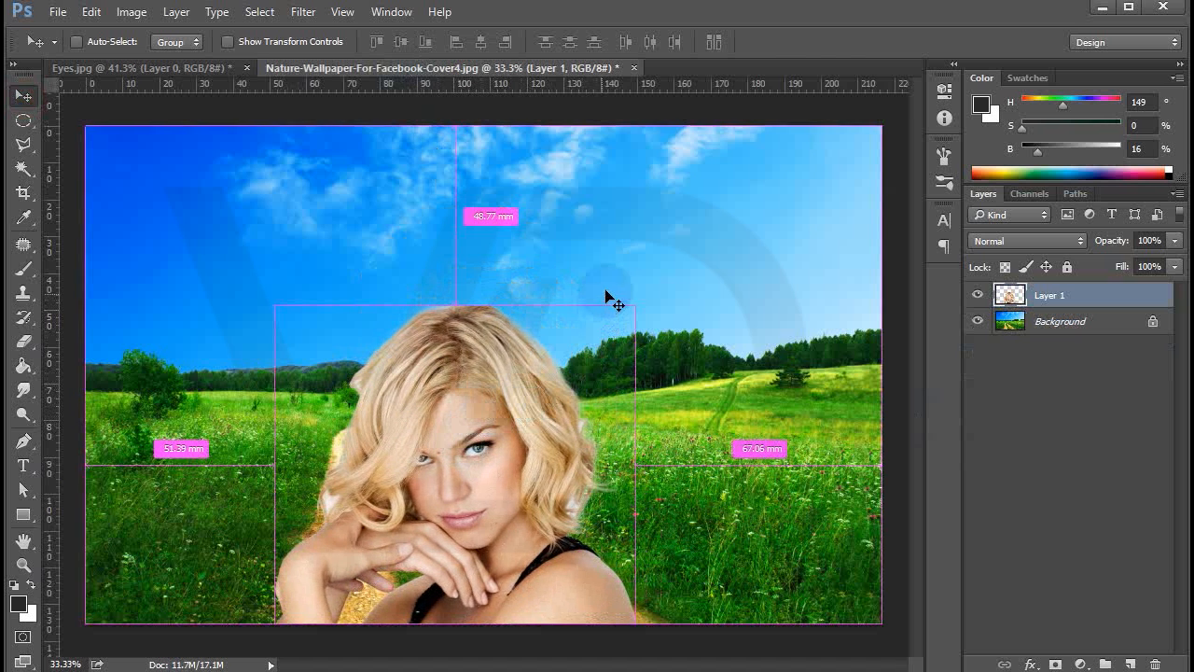
Enlarge the woman on Layer 1 to about 148%, keeping her lower-left corner in place
key(ctrl+t)
drag(635, 303, 808, 153)
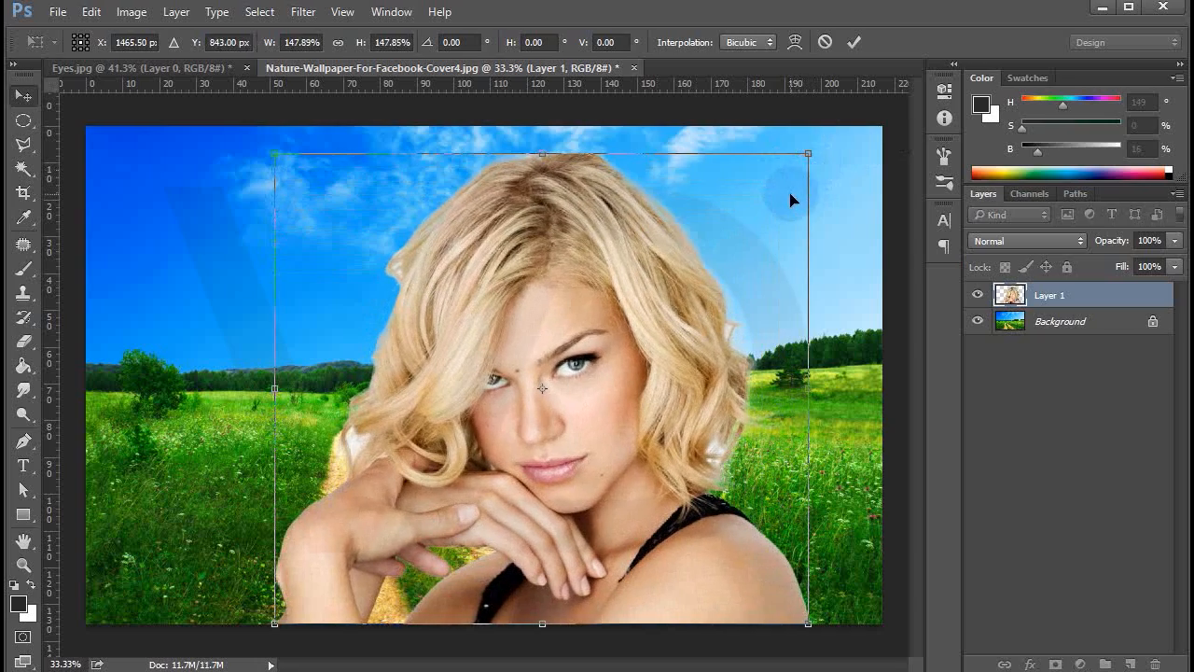
double_click(589, 283)
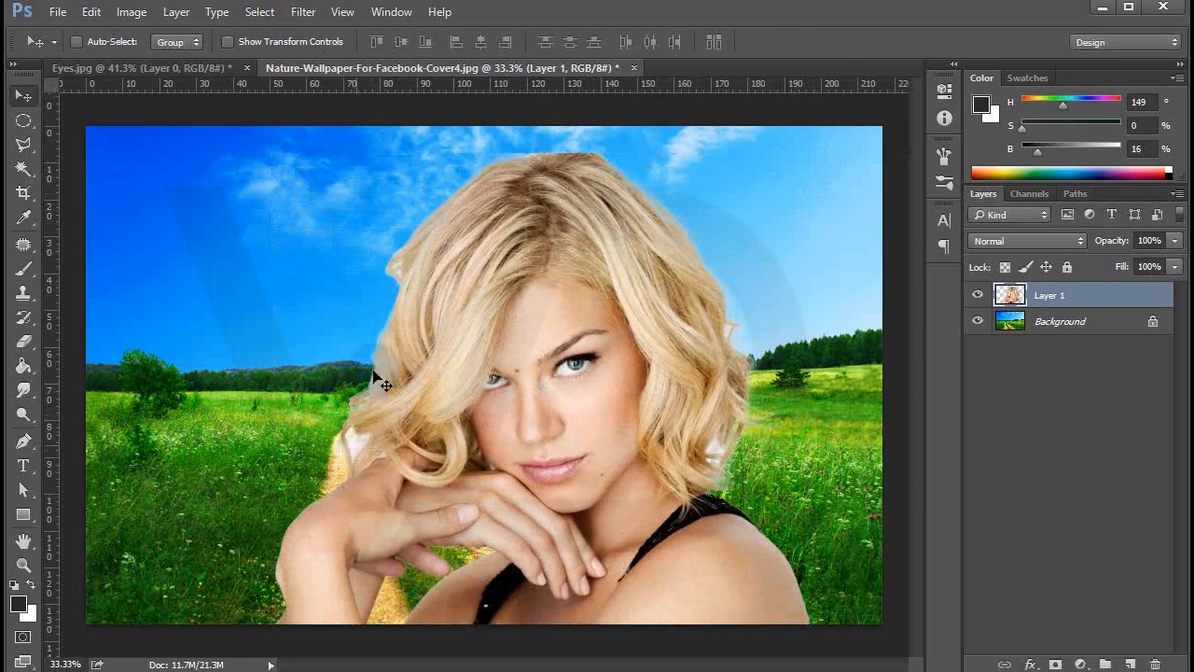
Examine the edges of the woman's hair and arm against the landscape up close and in the whole picture
scroll(404, 250, up, 5)
drag(404, 252, 448, 121)
drag(426, 354, 341, 346)
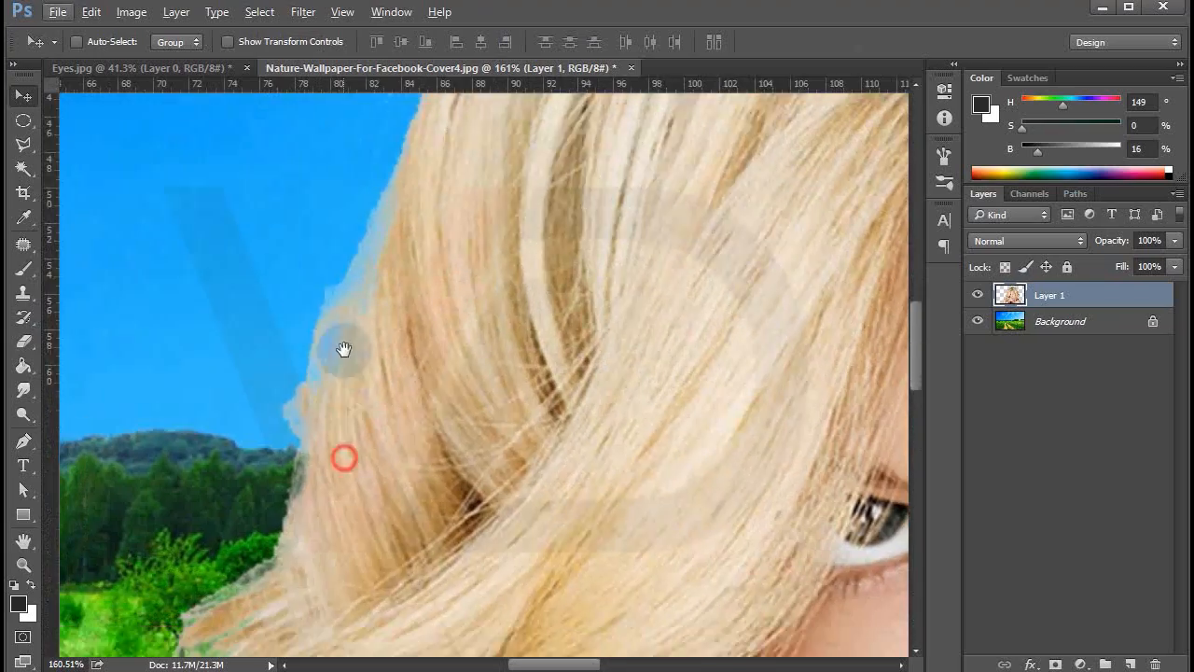
drag(341, 458, 350, 211)
drag(273, 540, 318, 218)
scroll(318, 219, down, 5)
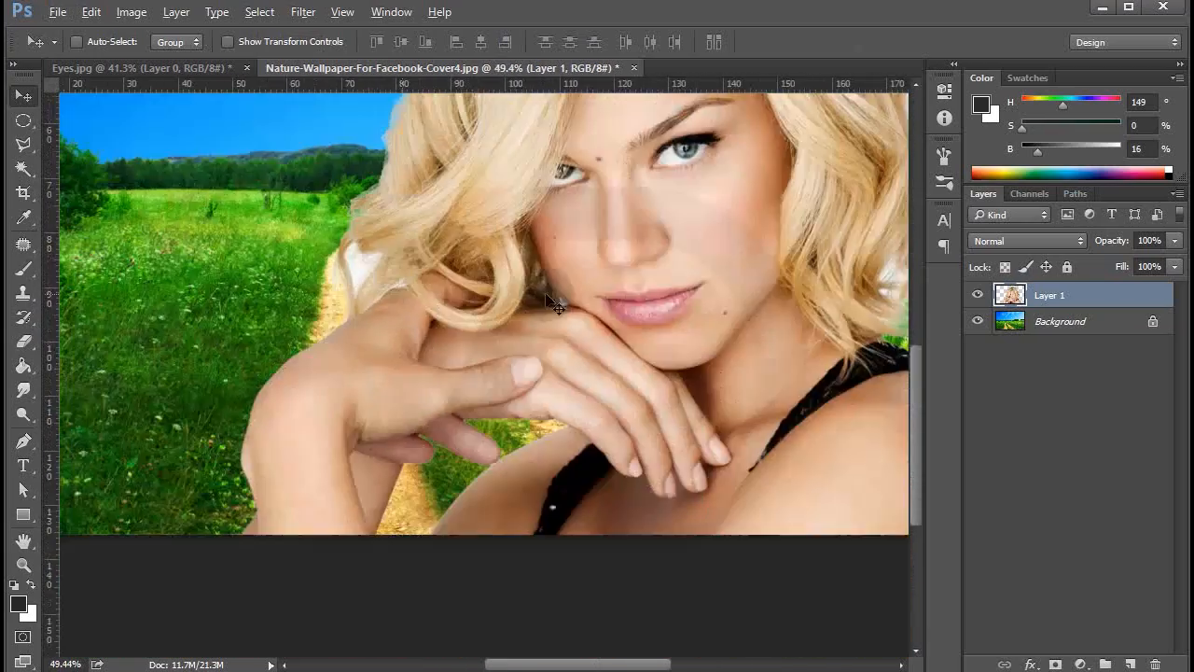
scroll(435, 271, up, 1)
drag(573, 347, 435, 272)
scroll(588, 258, down, 2)
scroll(607, 292, up, 4)
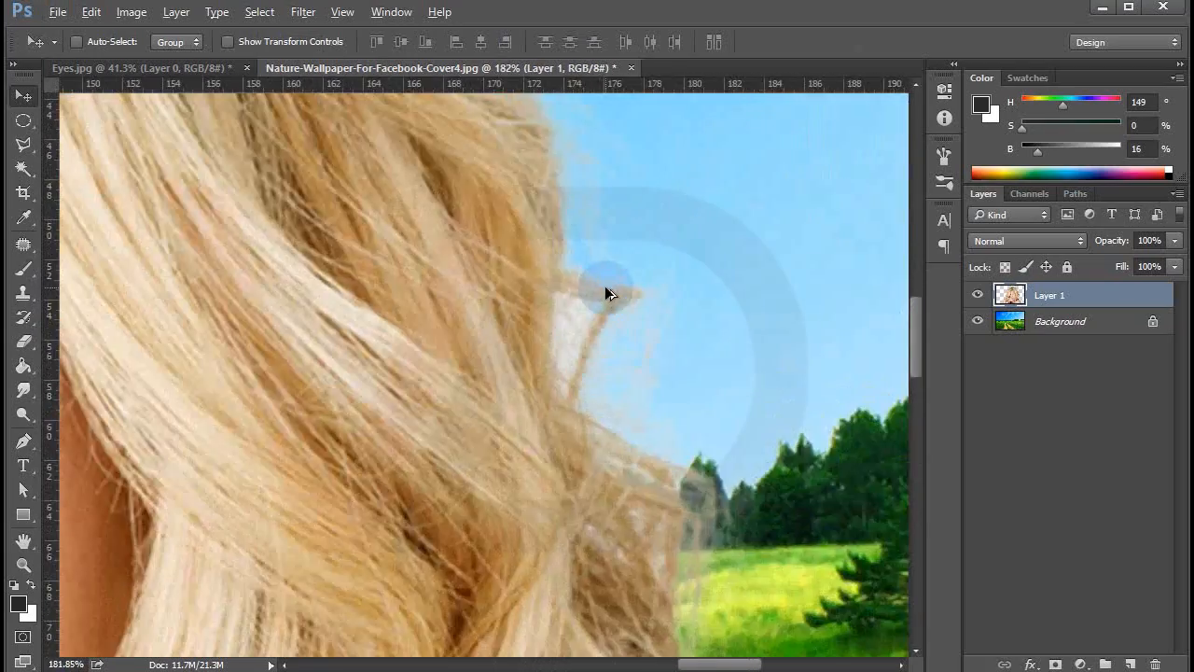
scroll(600, 301, down, 7)
scroll(574, 326, down, 1)
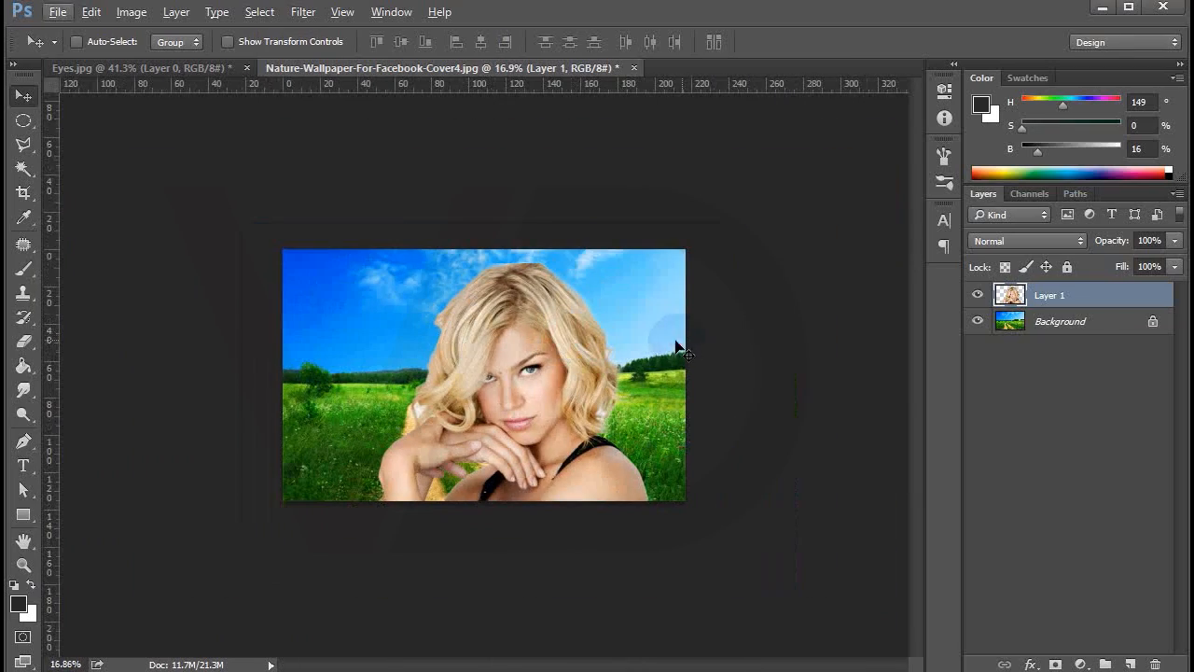
click(1037, 410)
scroll(500, 416, up, 2)
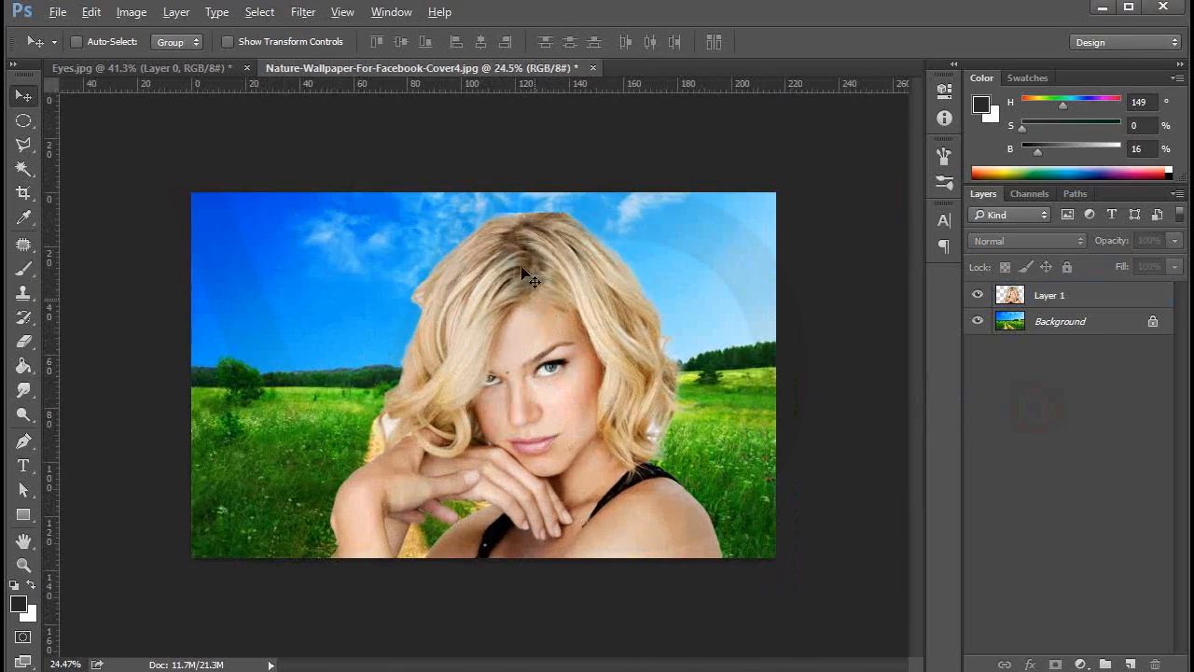
scroll(560, 280, up, 4)
drag(639, 429, 528, 227)
scroll(532, 293, down, 3)
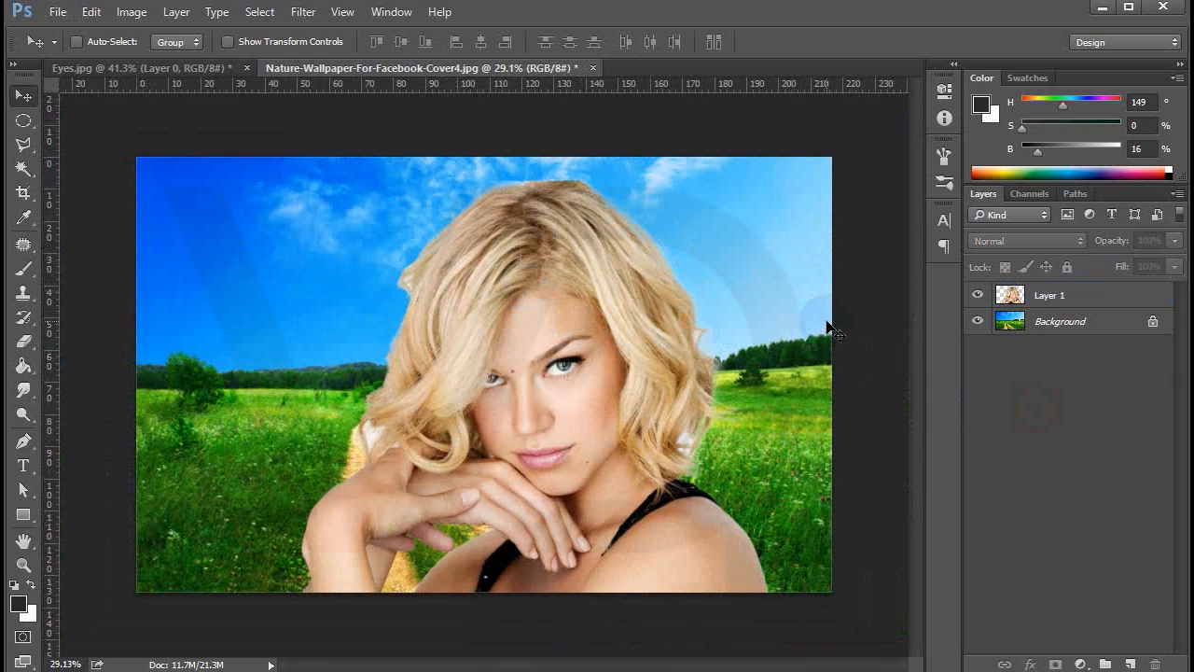
Adjust Layer 1's tones in Curves on the RGB channel with points at input 68, output 53 and input 181, output 185
click(1063, 294)
click(132, 11)
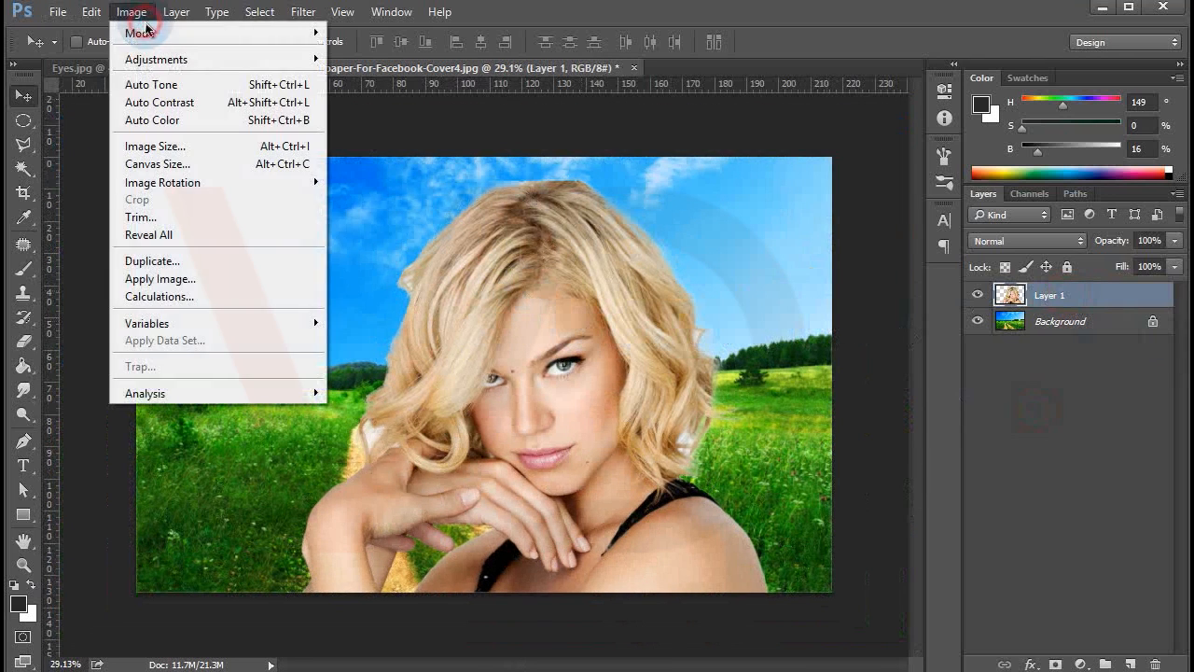
mouse_move(145, 58)
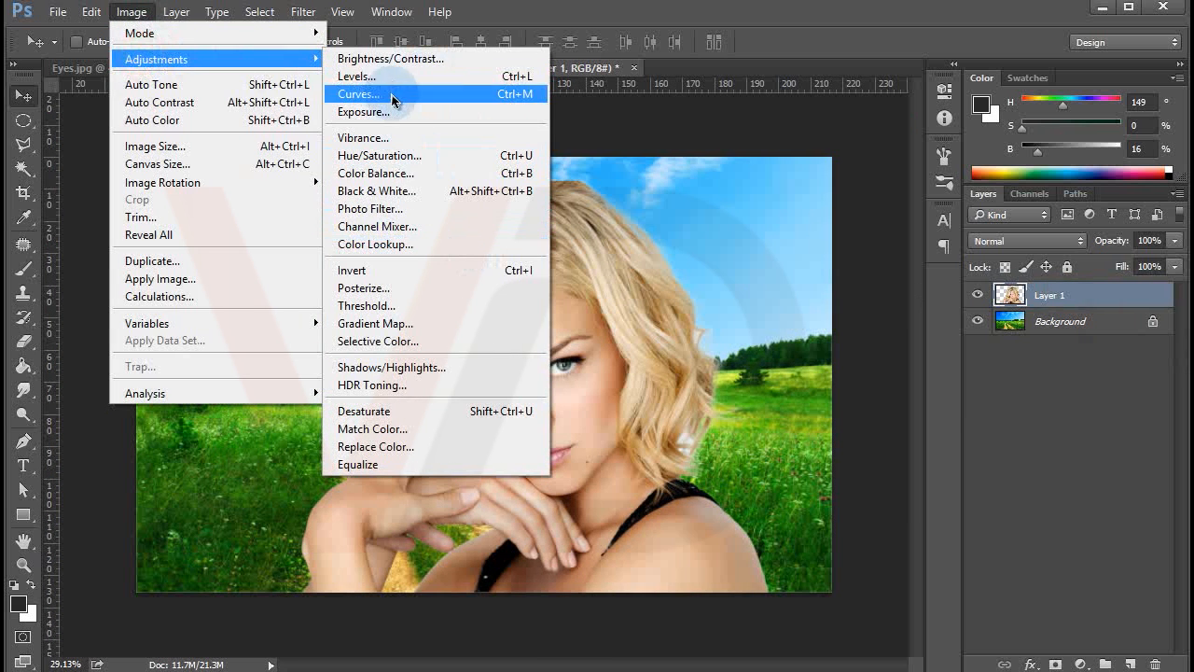
click(401, 93)
drag(654, 240, 778, 239)
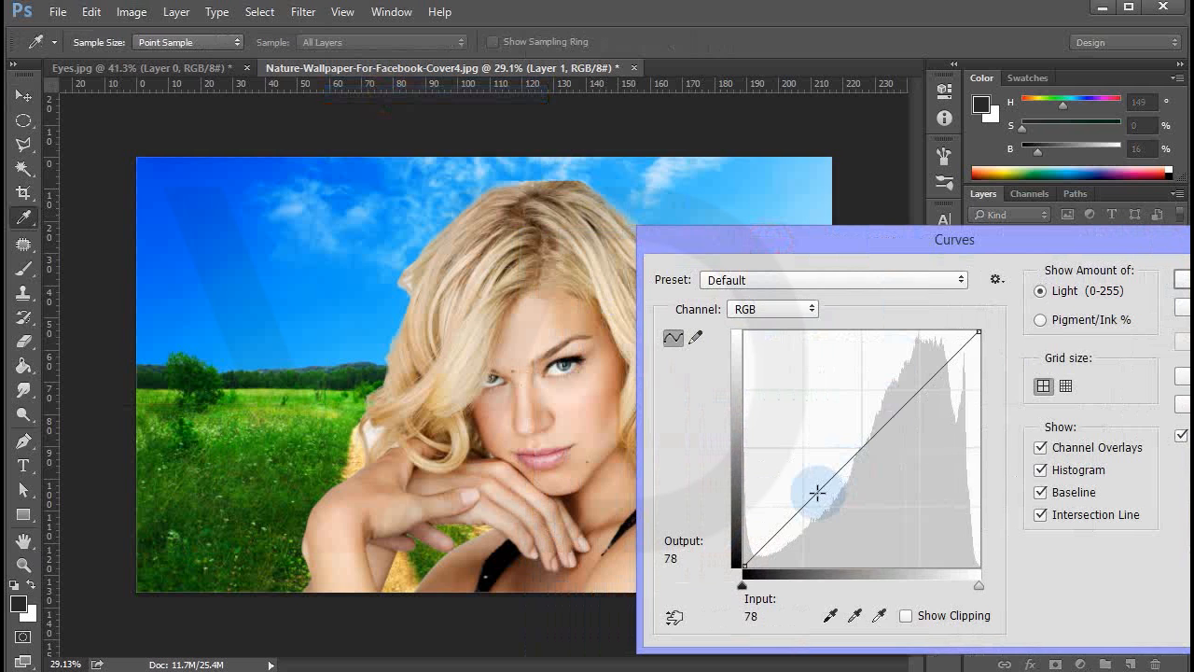
drag(799, 508, 807, 523)
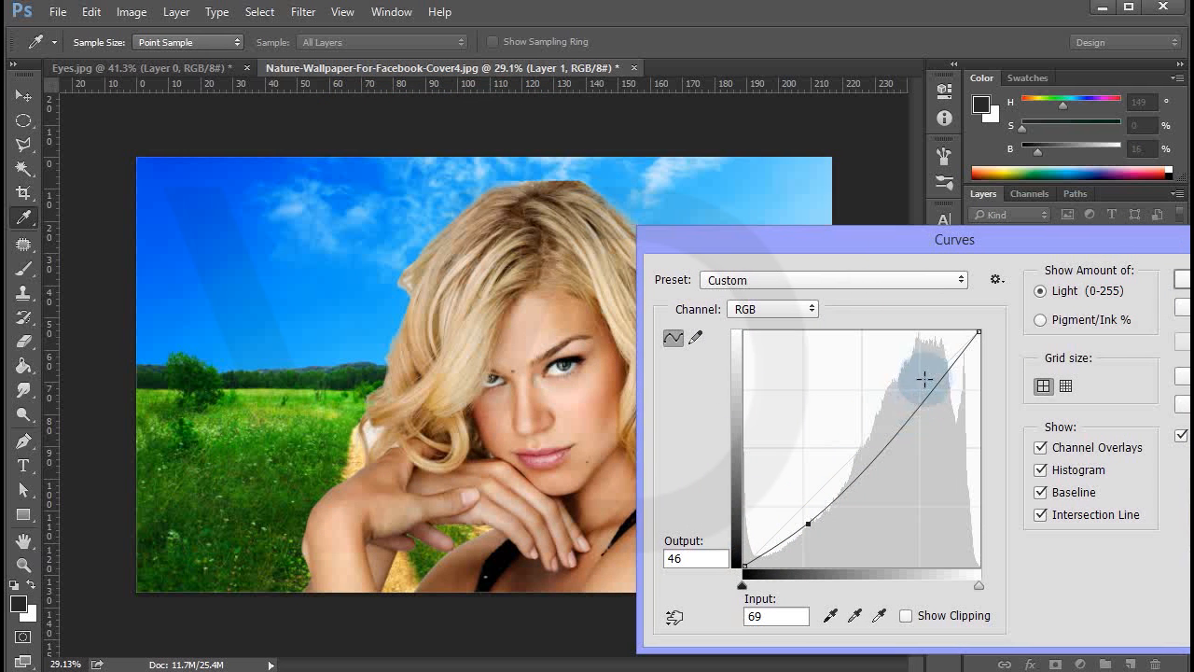
drag(919, 401, 911, 395)
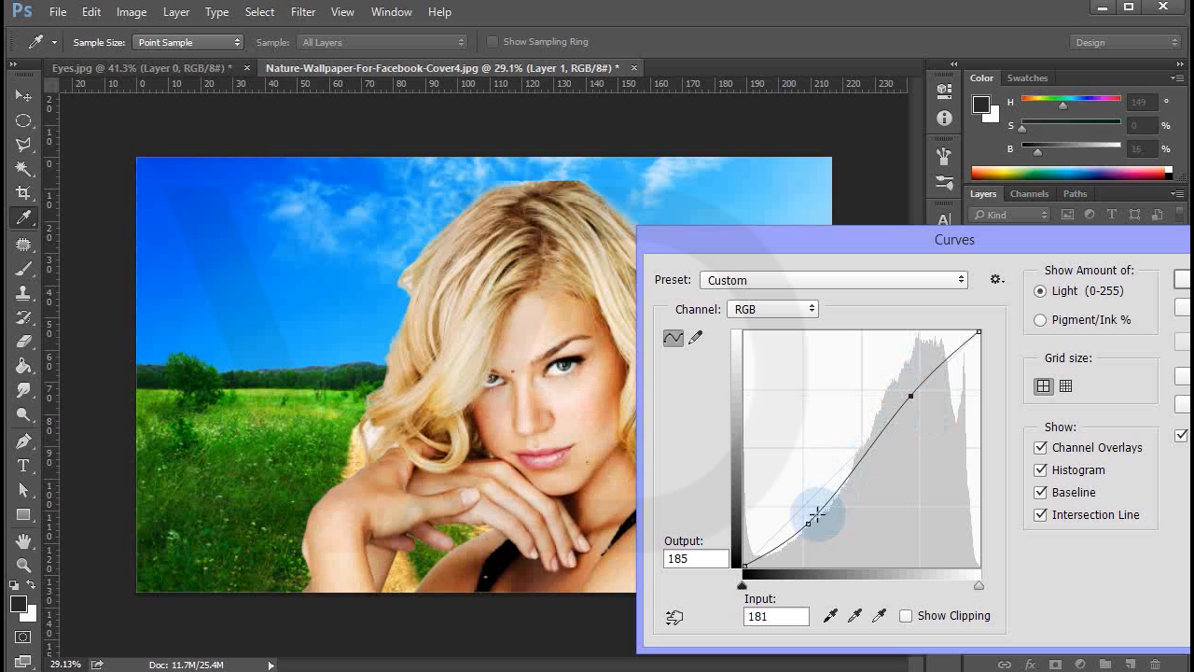
drag(806, 523, 806, 517)
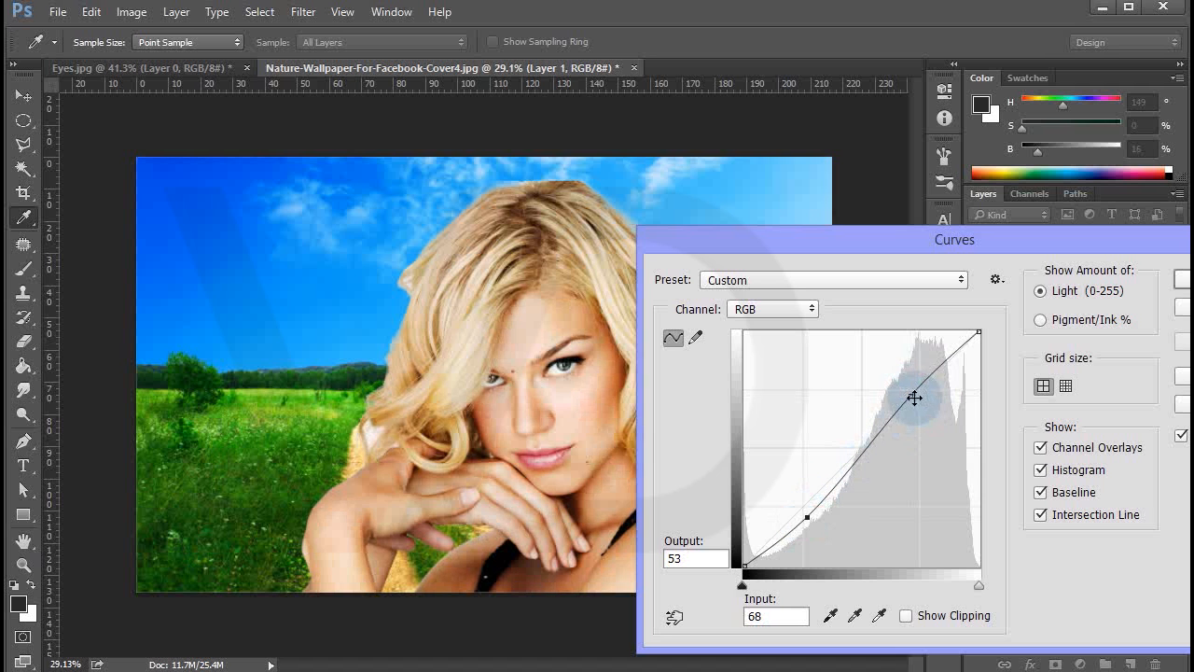
Add a Green channel point at input 127, output 138 in Curves and apply the adjustment to Layer 1
drag(912, 244, 793, 240)
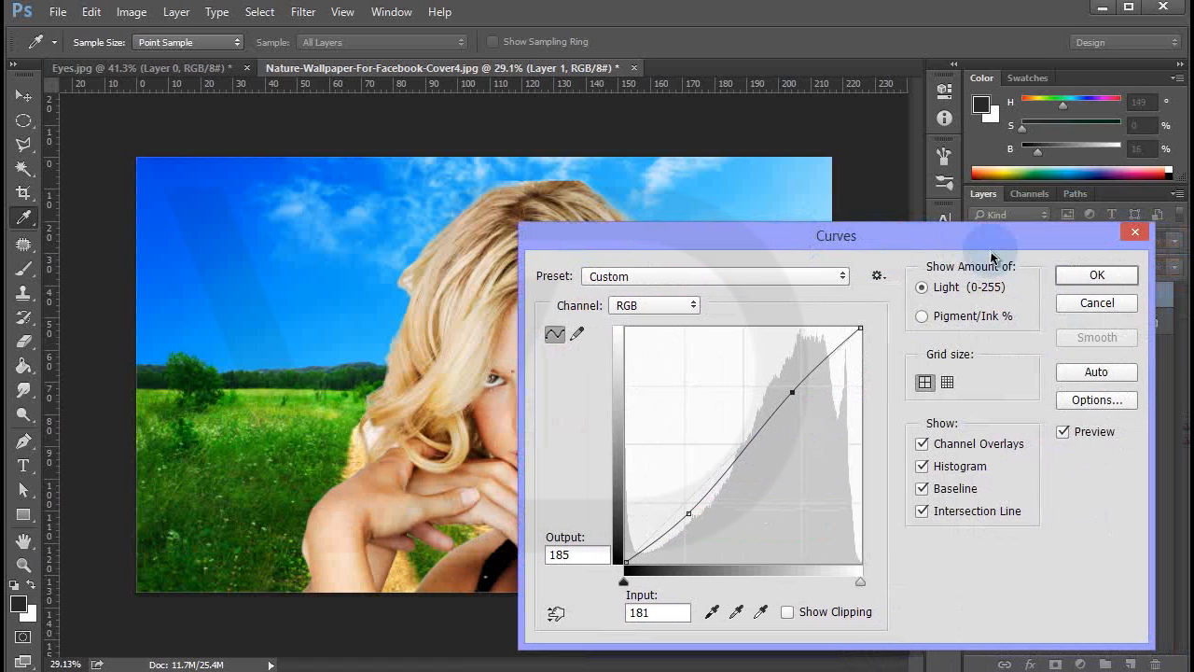
click(684, 304)
click(681, 349)
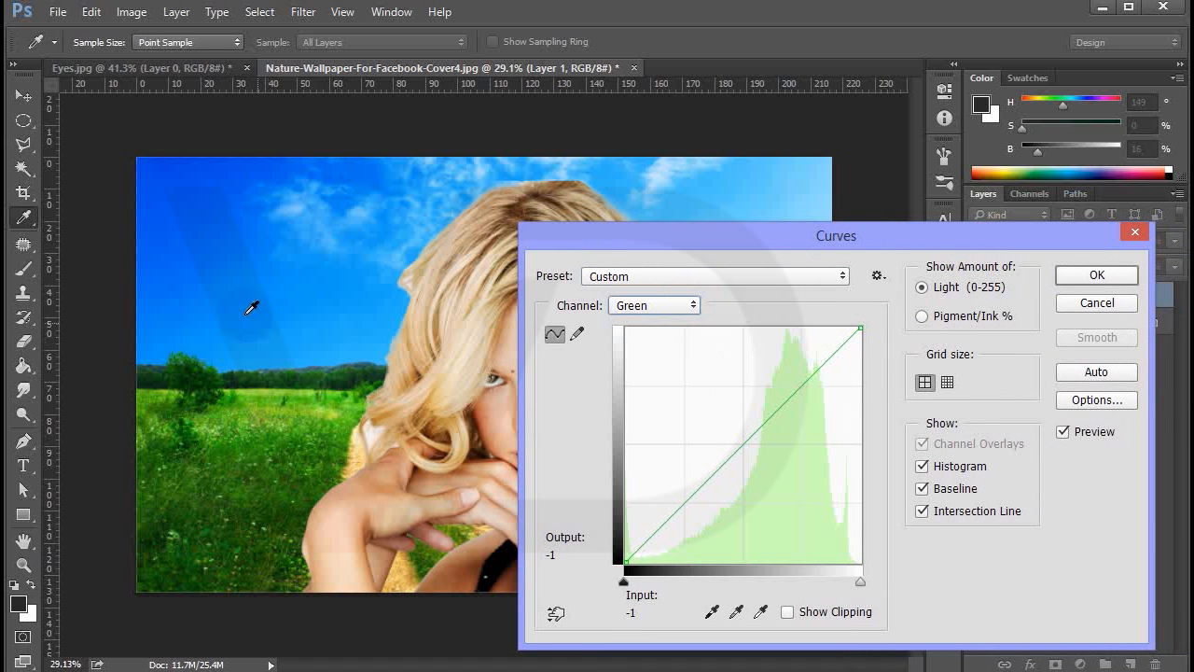
drag(941, 247, 1025, 243)
drag(831, 433, 829, 431)
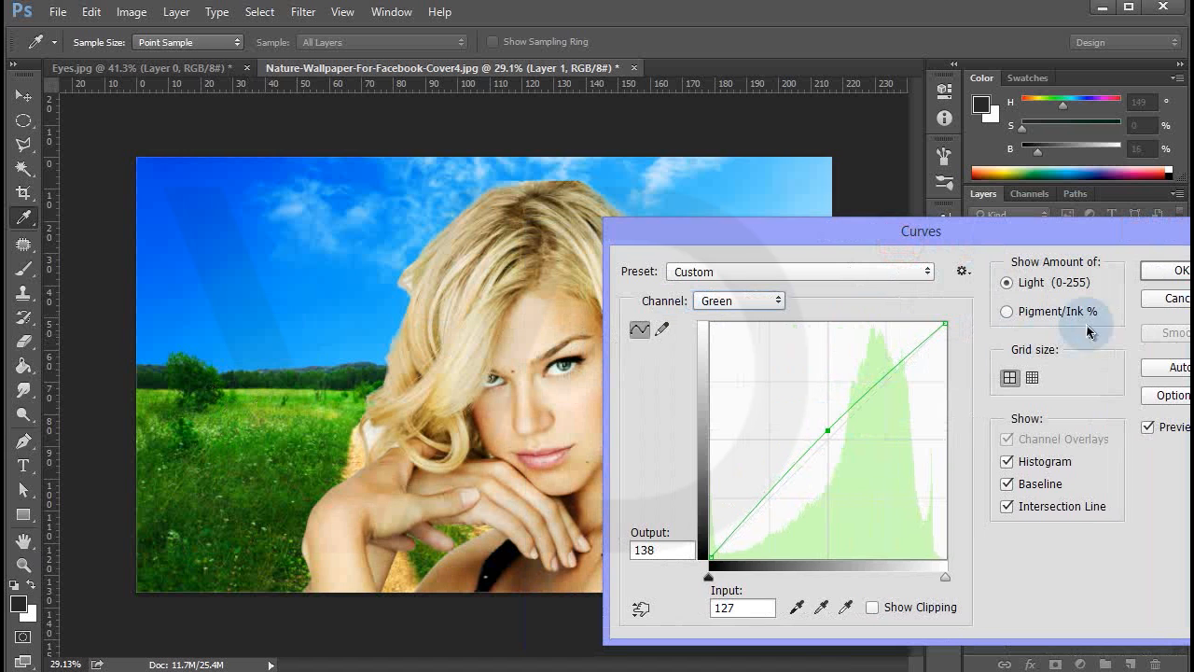
click(1166, 271)
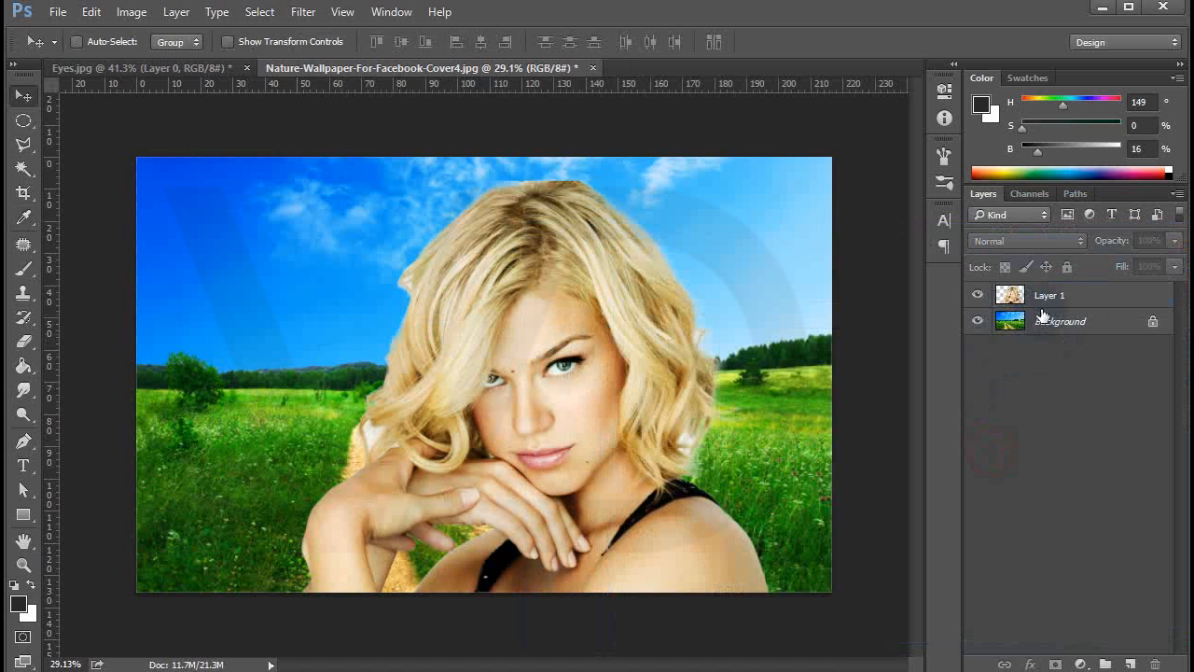
Give the Eraser a soft round 45 px brush with Layer 1 selected, and return to the Move tool
click(1041, 303)
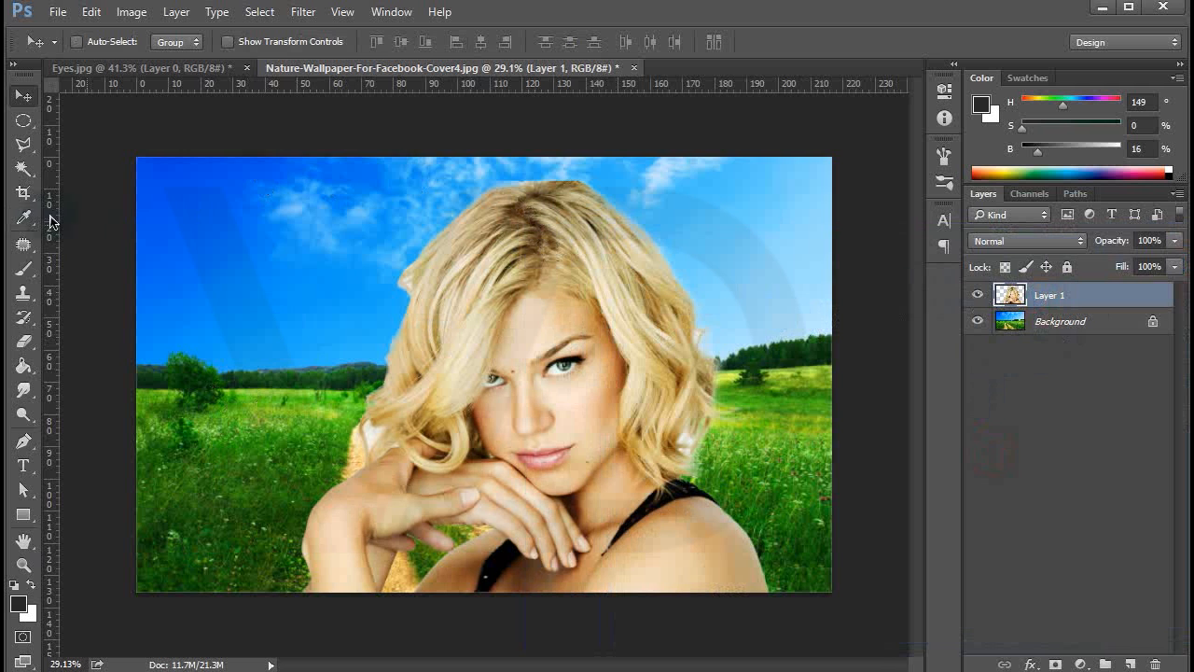
click(23, 341)
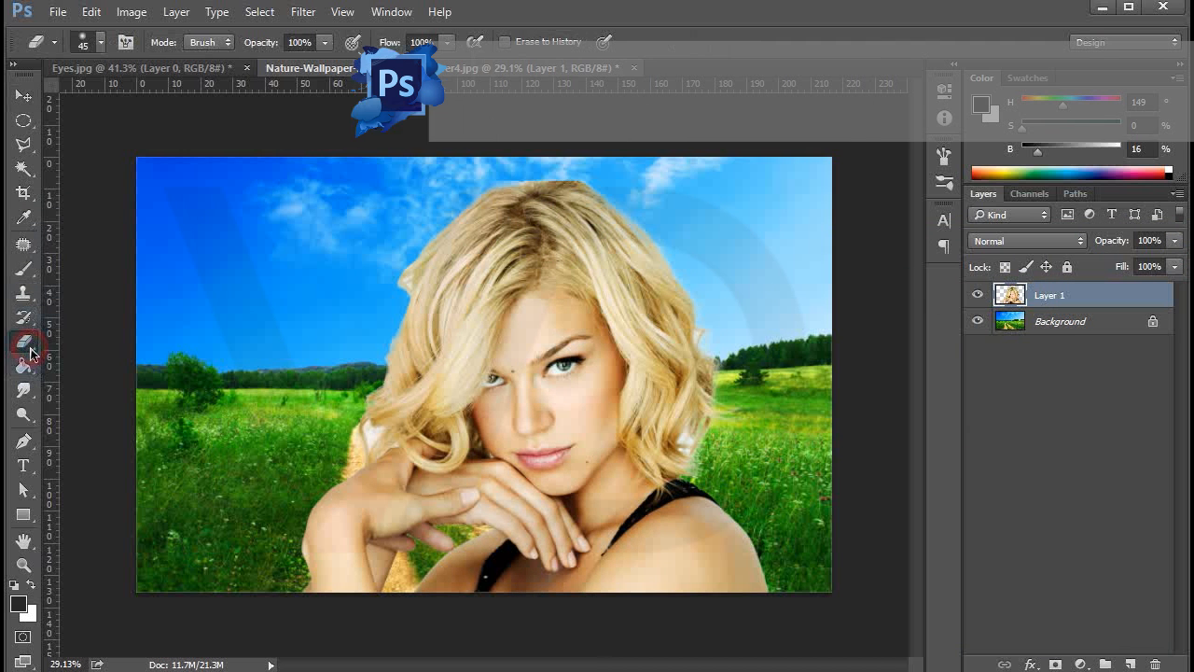
right_click(384, 358)
double_click(403, 478)
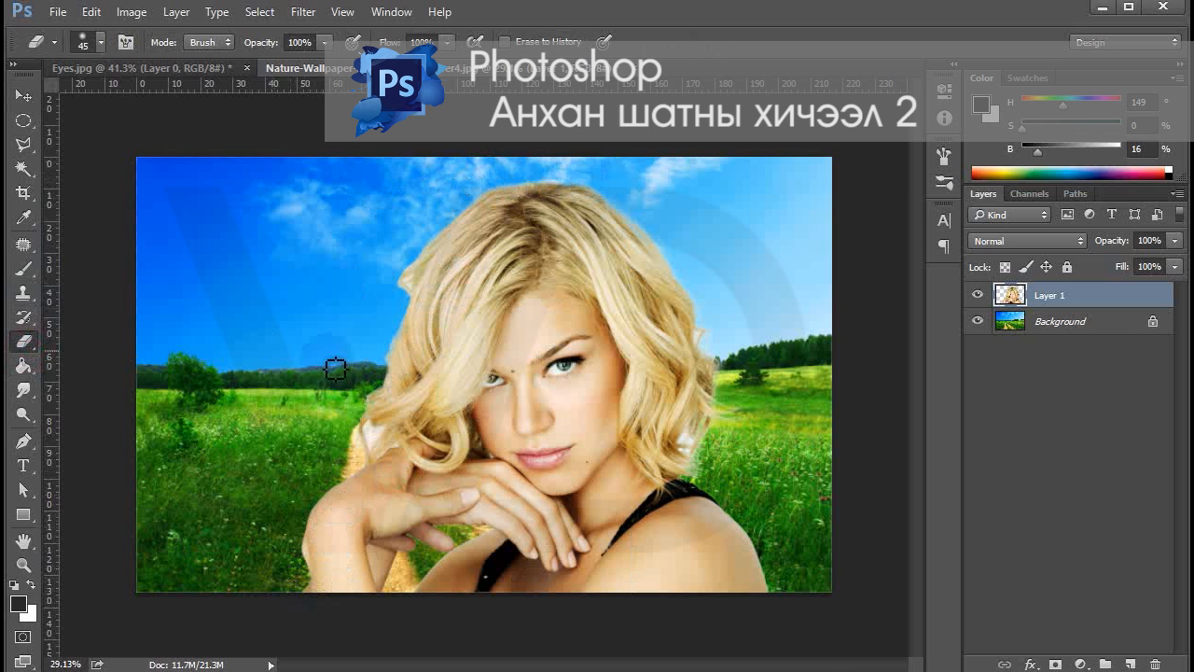
click(28, 96)
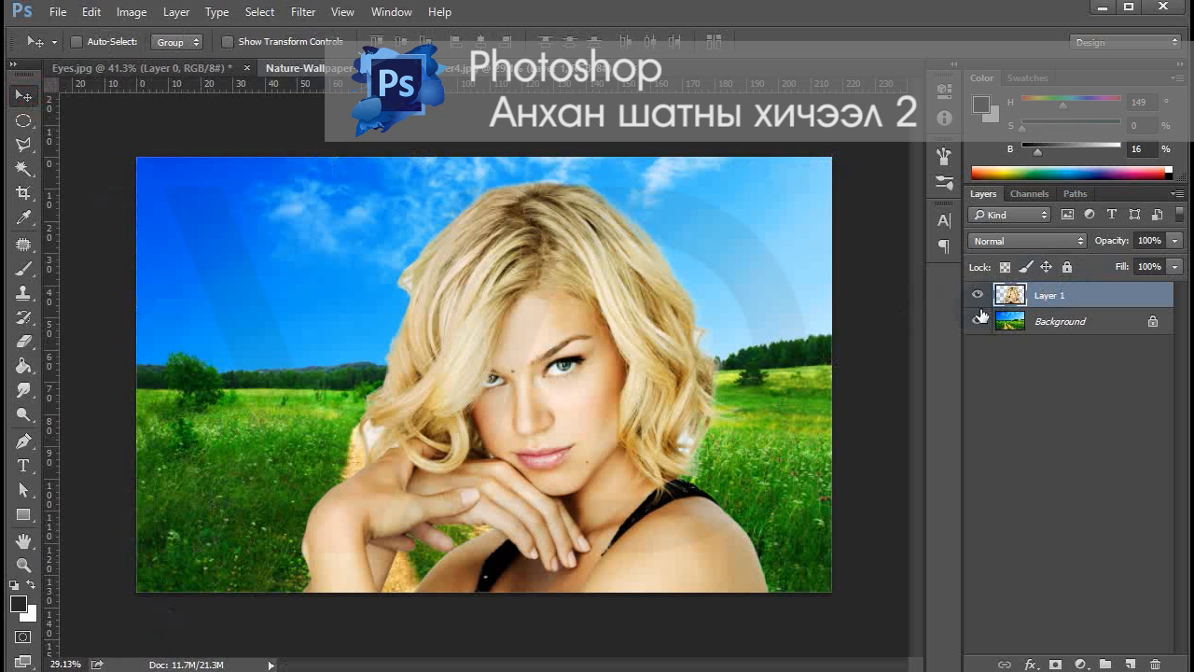
Hide Layer 1 and place the blue lightning picture from the aynga folder centered over the landscape
click(977, 294)
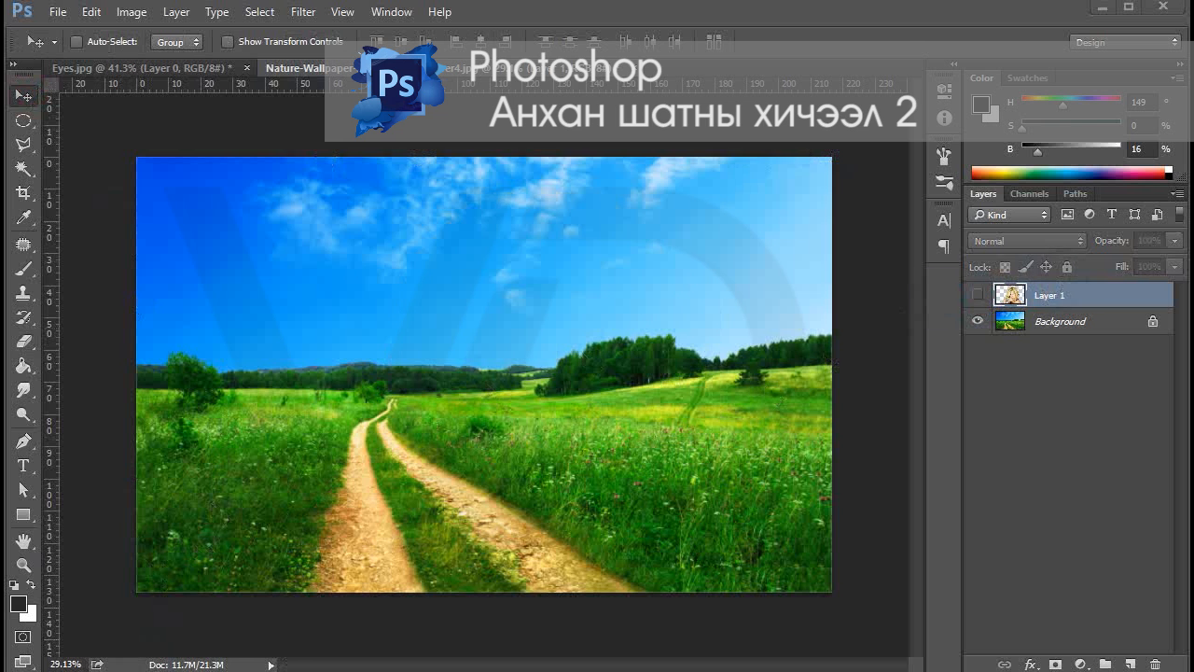
click(222, 670)
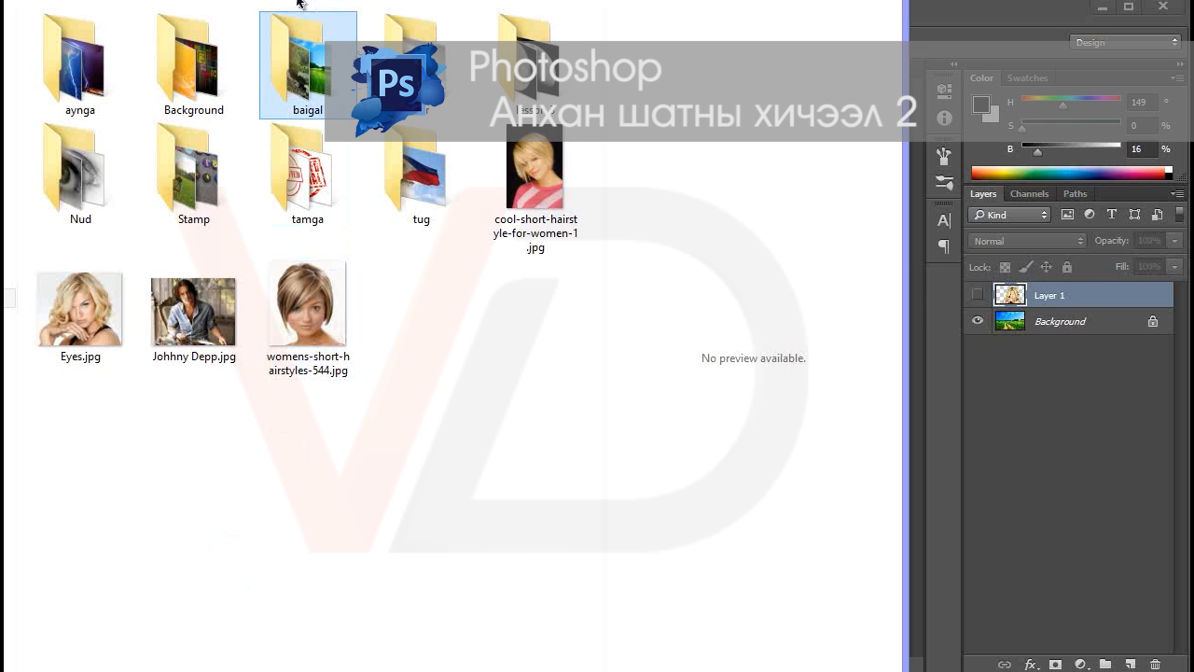
double_click(105, 59)
drag(80, 56, 914, 425)
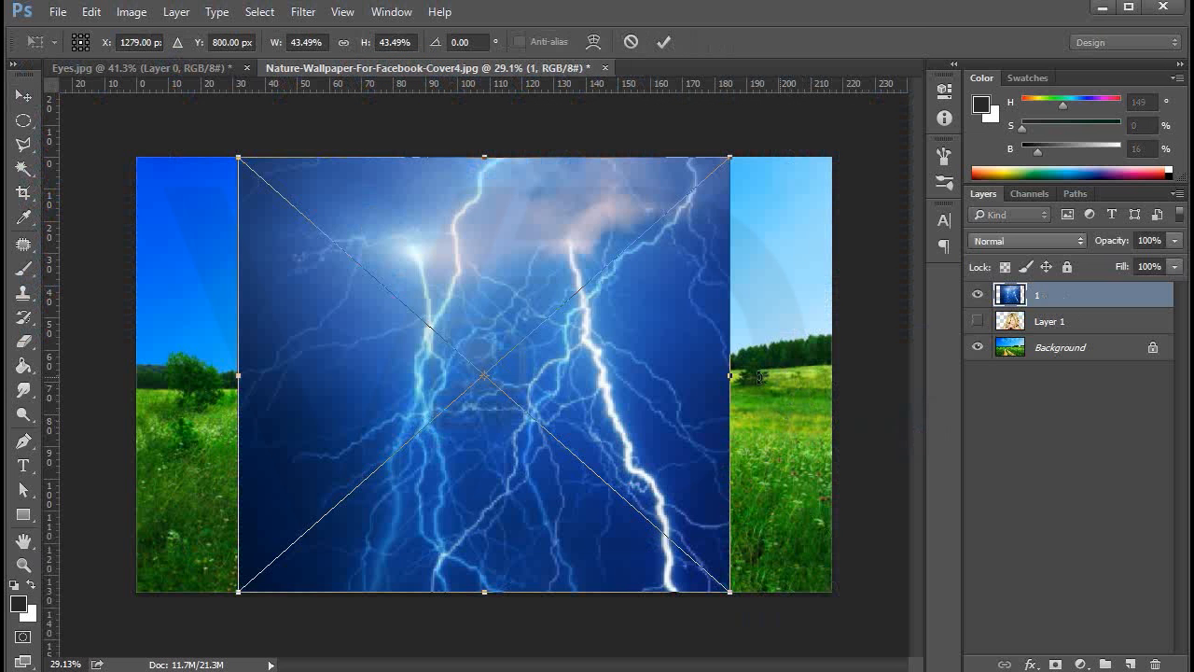
key(Return)
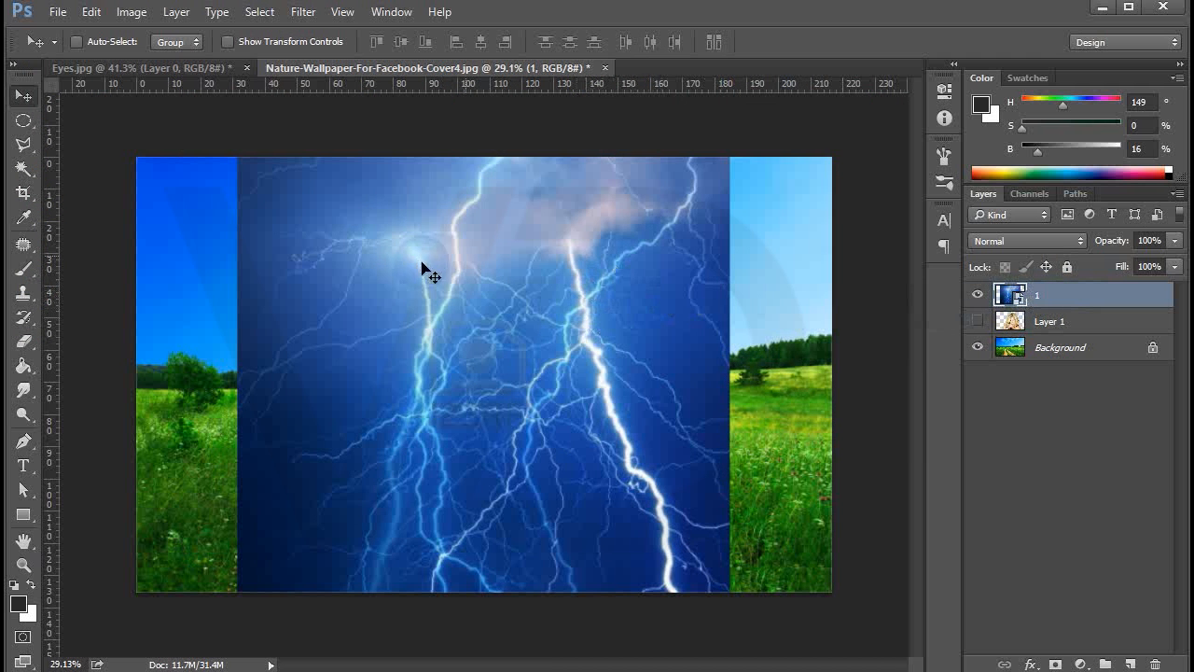
Rasterize the lightning layer and set its blend mode to Lighten
right_click(1018, 295)
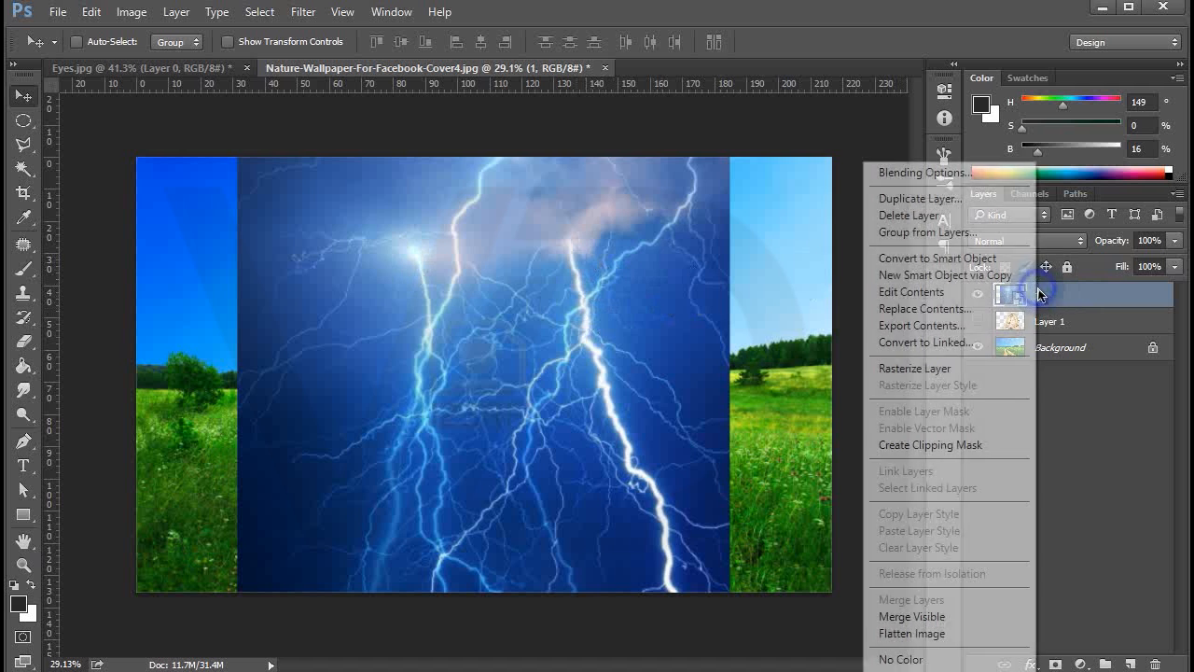
click(1000, 375)
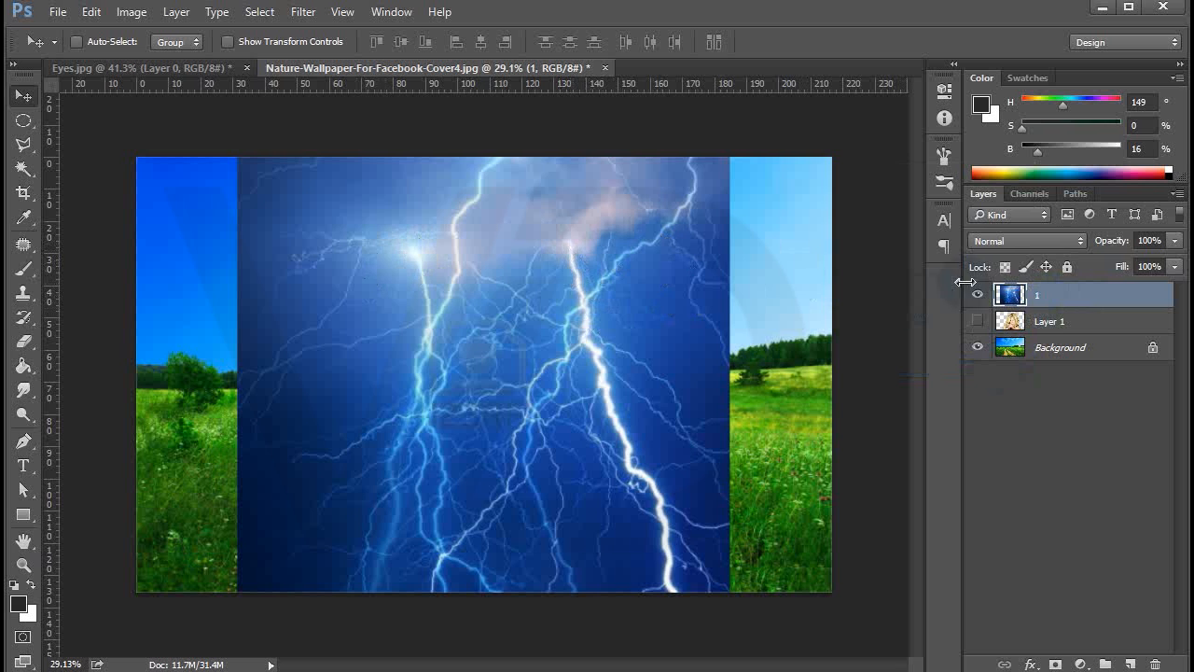
click(995, 241)
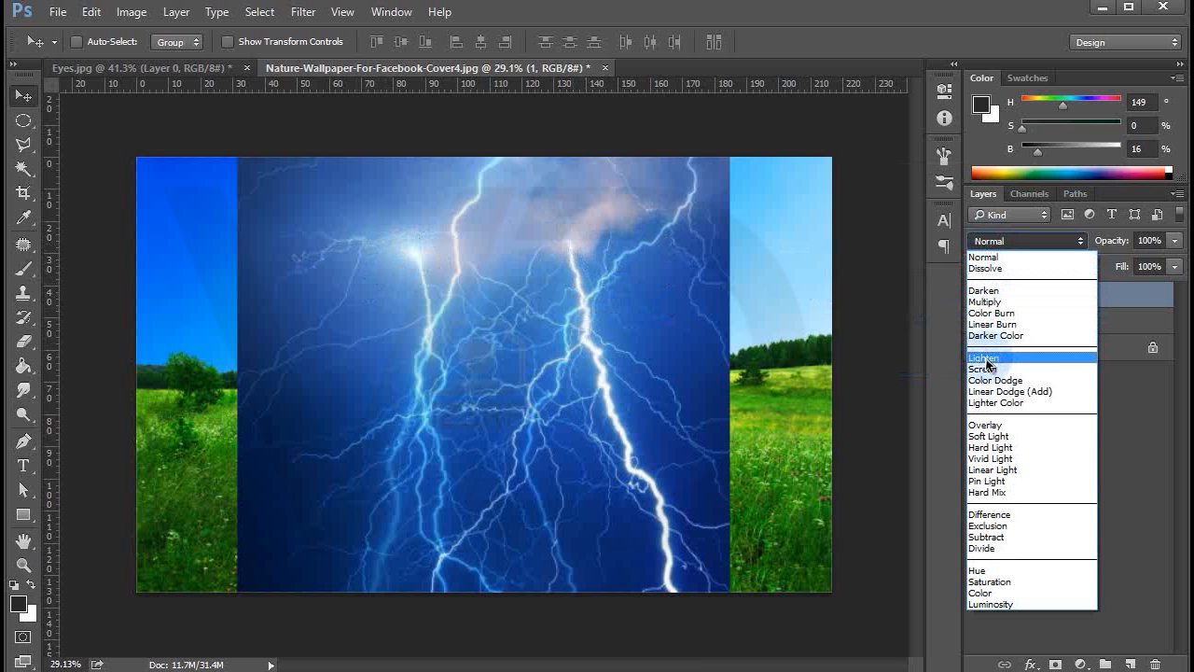
click(987, 358)
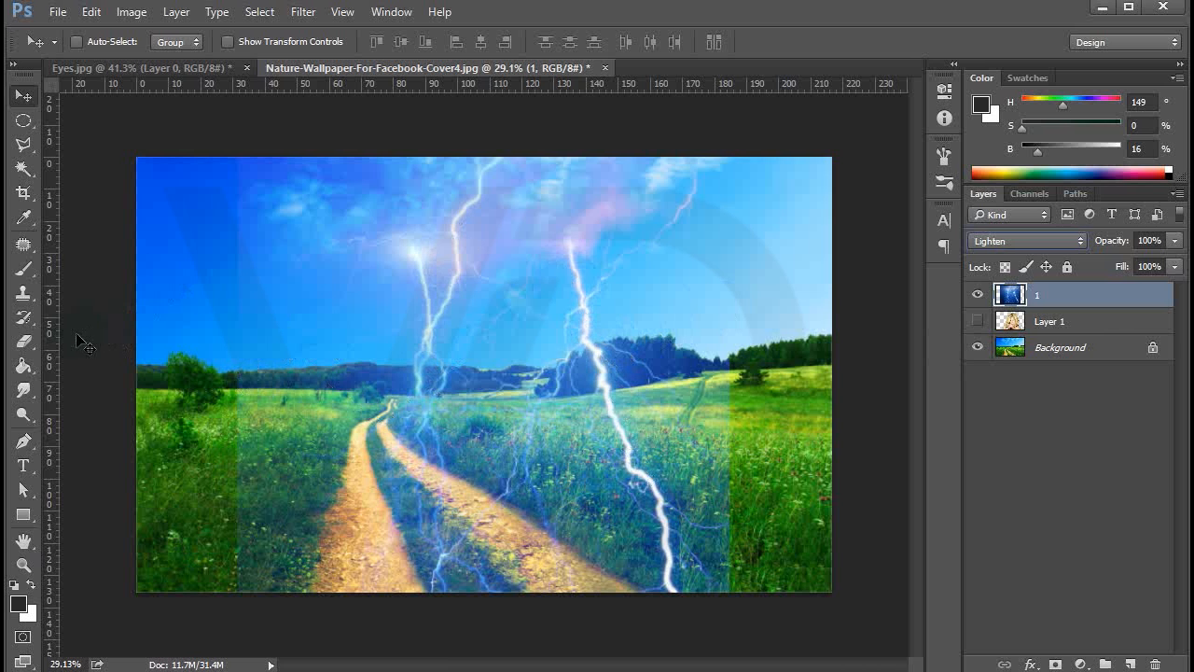
Fade the lightning layer's outer edges into the landscape using a soft Eraser, enlarging its brush from 359 to 800 px
click(34, 346)
right_click(247, 347)
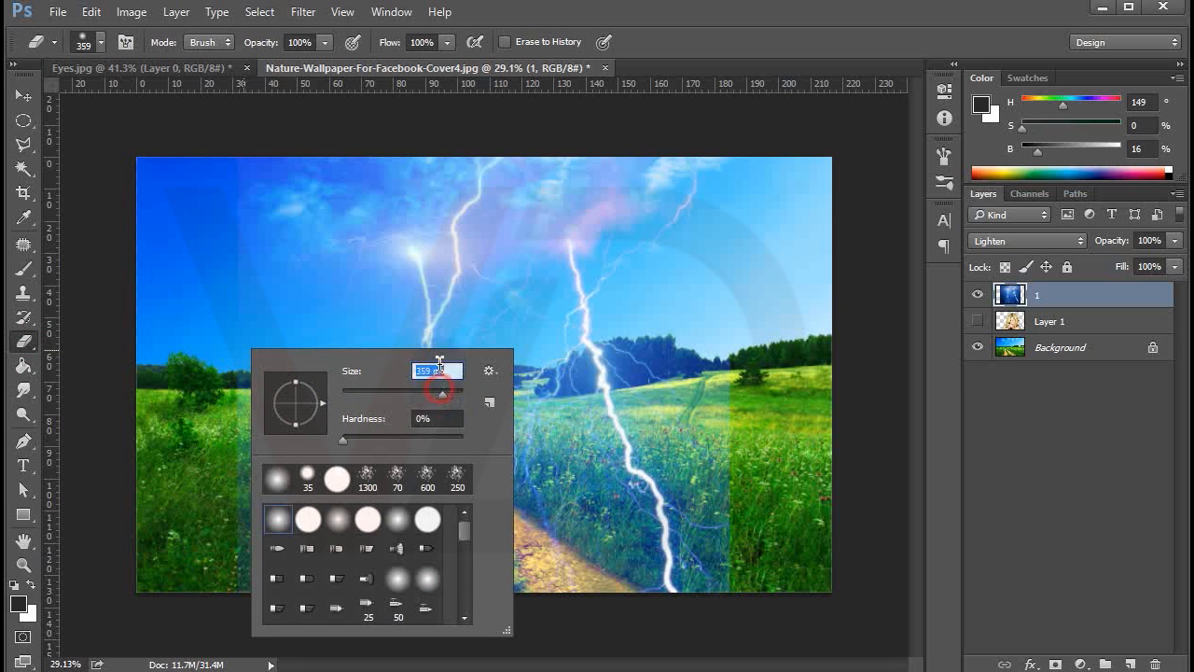
key(Return)
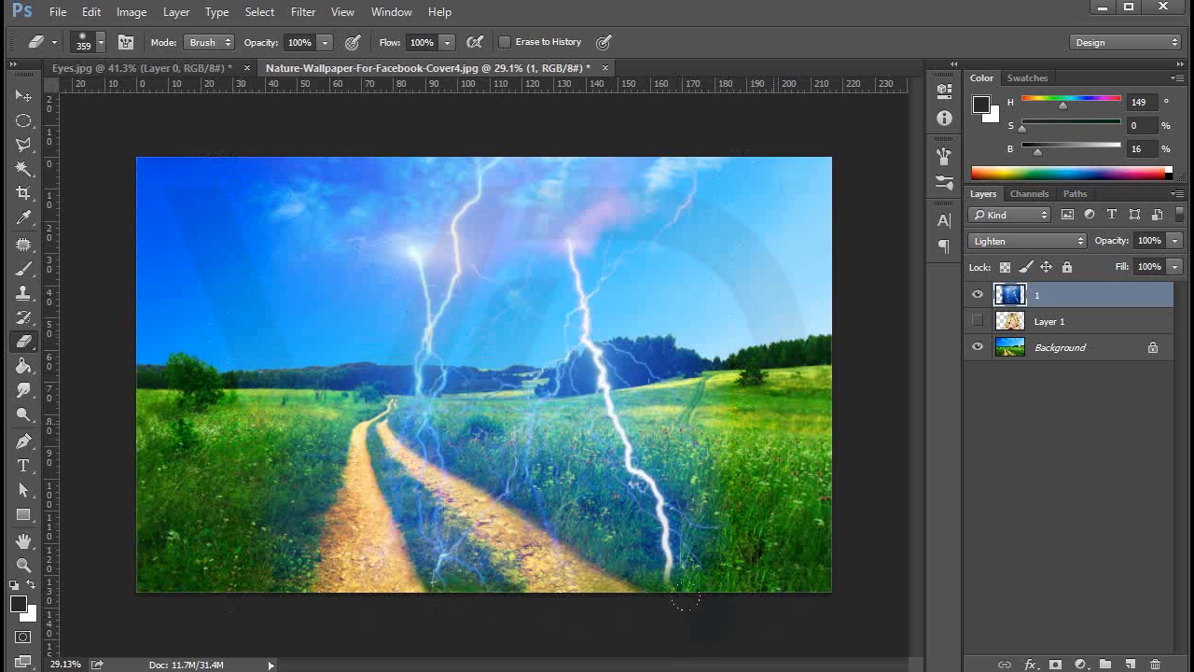
drag(957, 547, 952, 548)
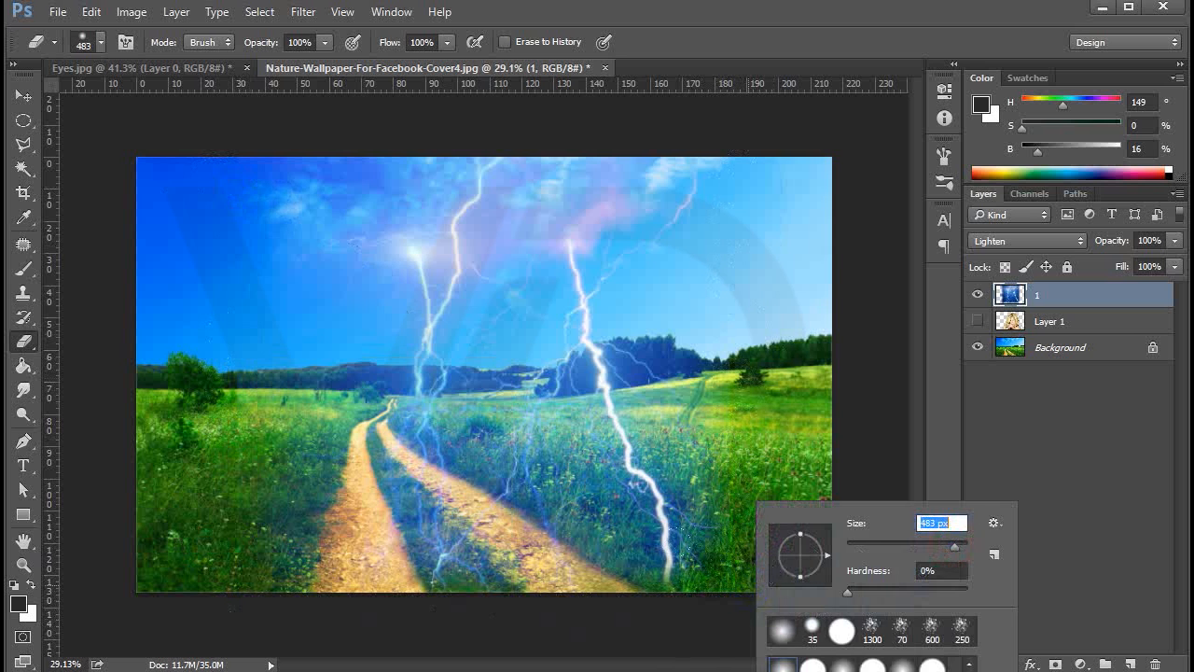
key(Return)
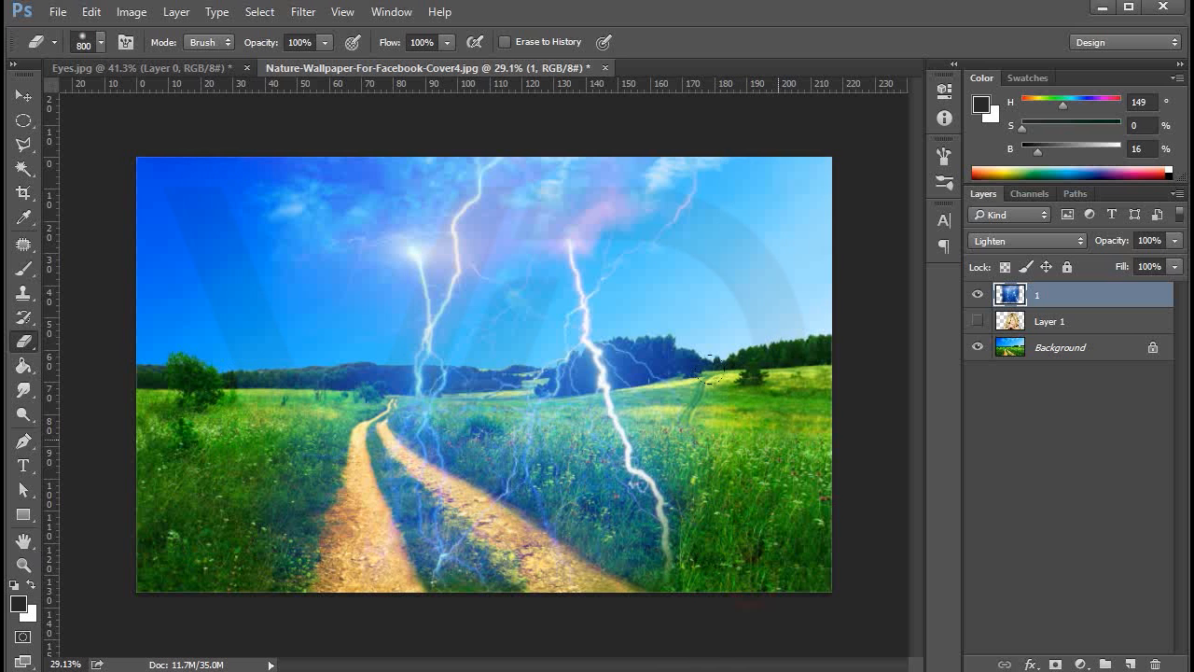
Convert the lightning layer to a smart object and scale it down to about two thirds of its size
key(v)
right_click(1082, 291)
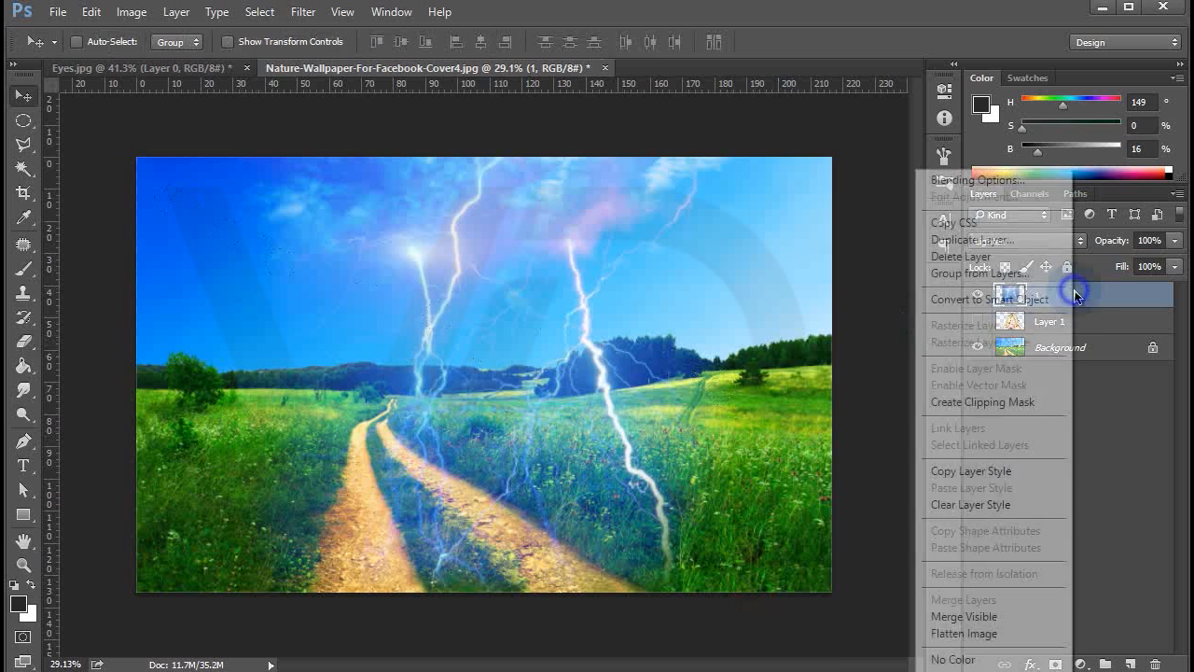
click(1034, 303)
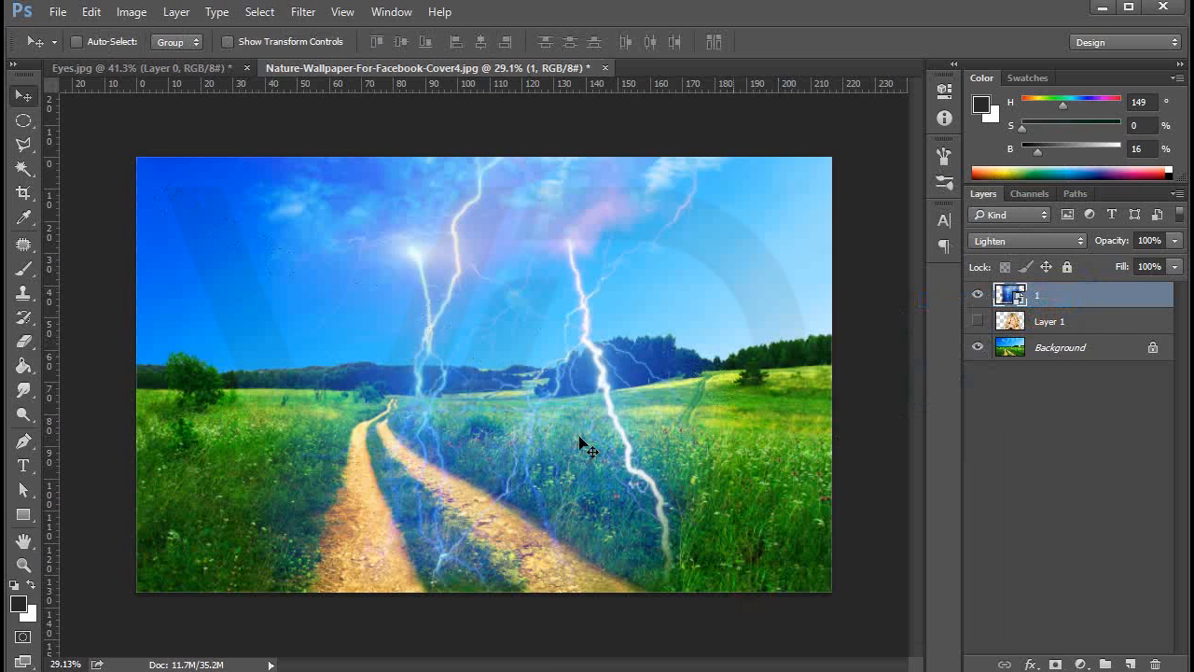
key(ctrl+t)
drag(732, 598, 549, 447)
key(Return)
Rasterize the reduced lightning layer and erase its upper and lower edges with a soft 500 px Eraser
right_click(1063, 301)
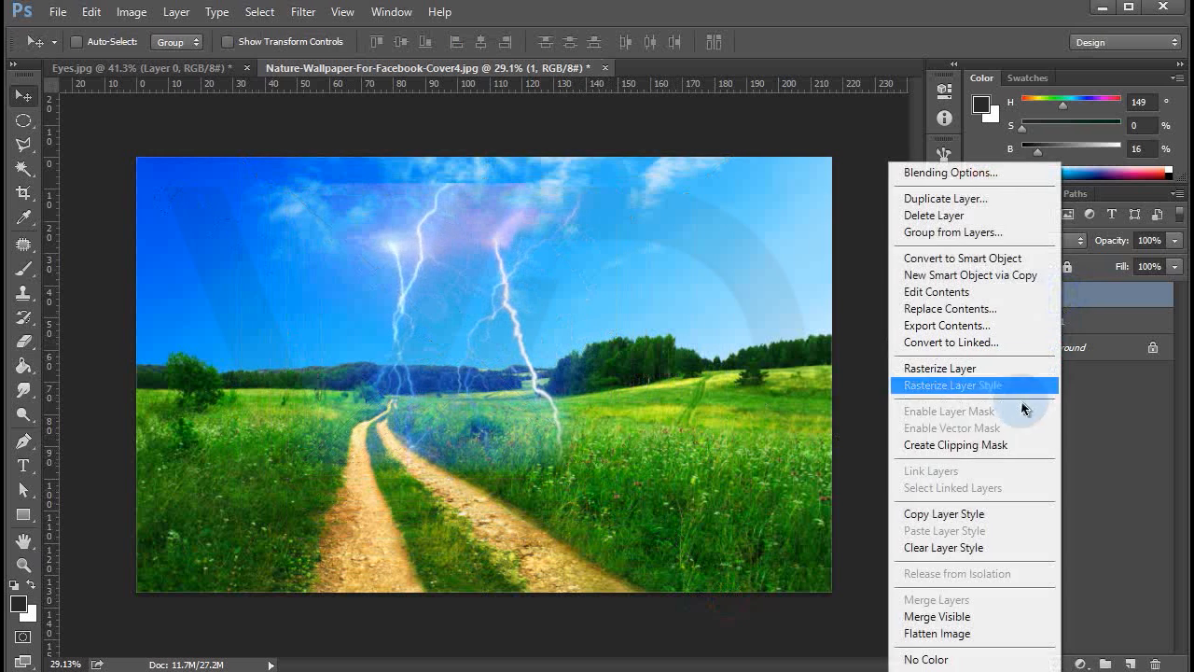
click(991, 379)
key(e)
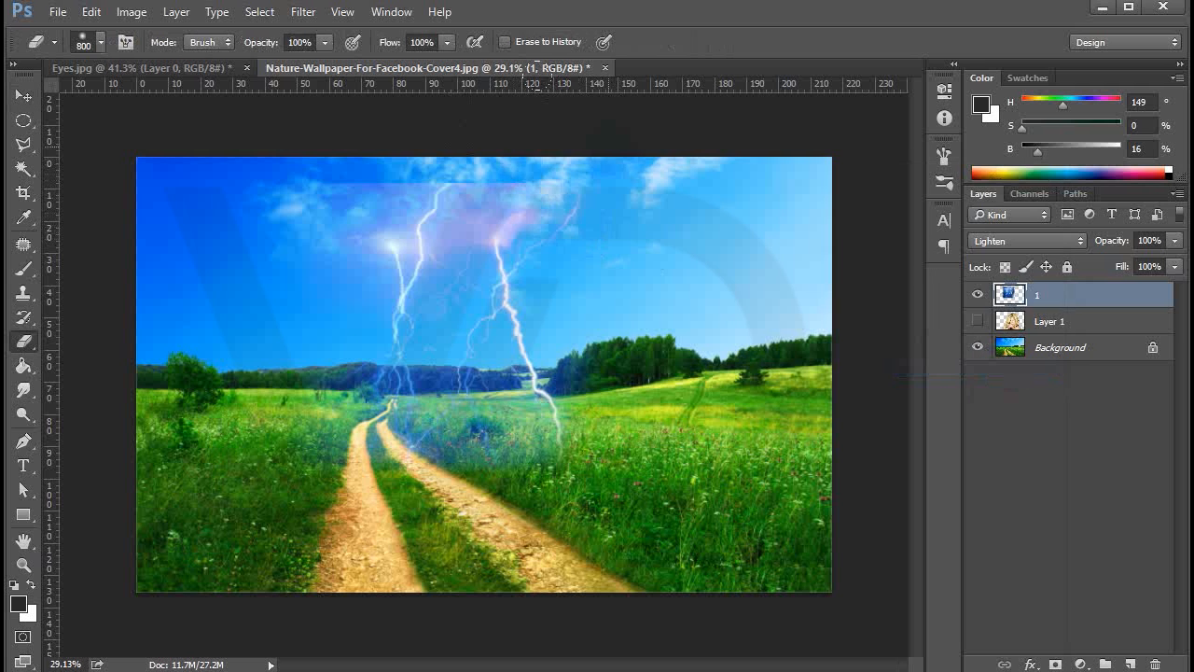
key(bracketright)
key(bracketright)
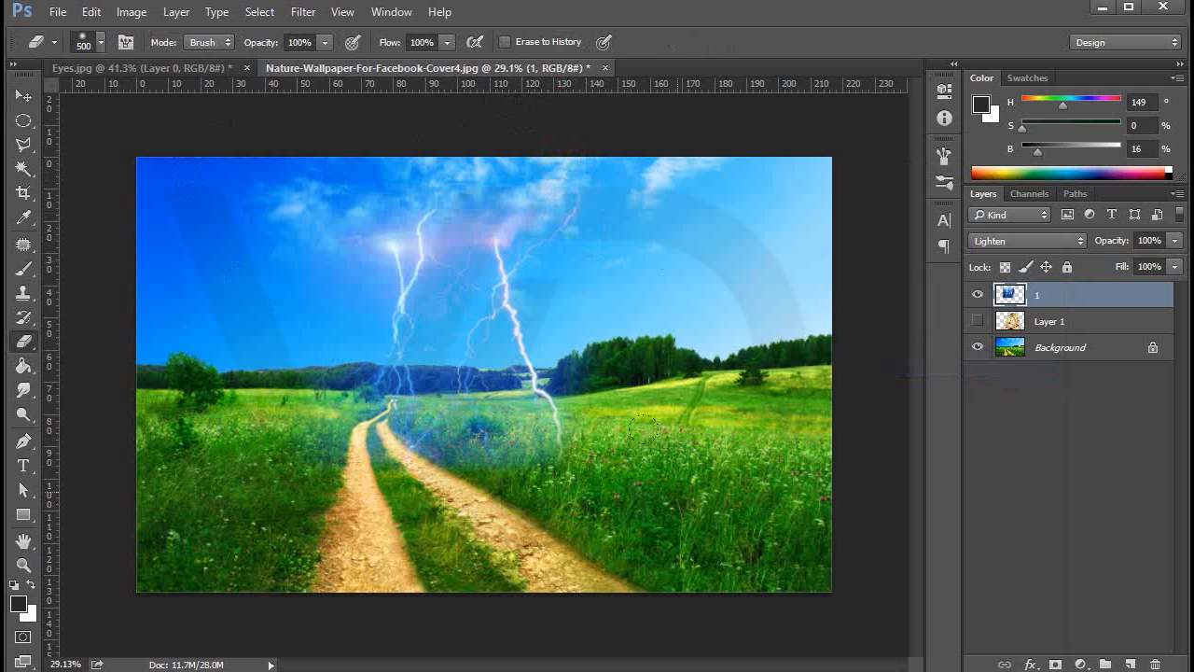
drag(549, 522, 429, 537)
Move the lightning toward the left of the landscape so its bolts end near the horizon
key(v)
drag(517, 374, 469, 367)
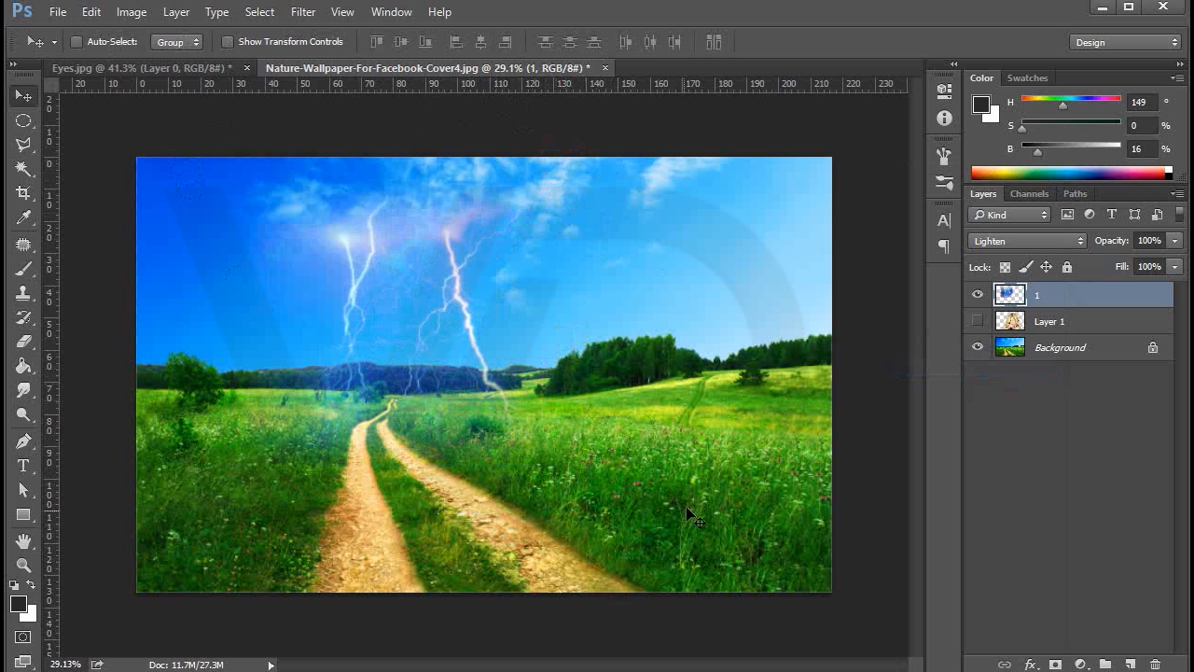
drag(419, 292, 422, 296)
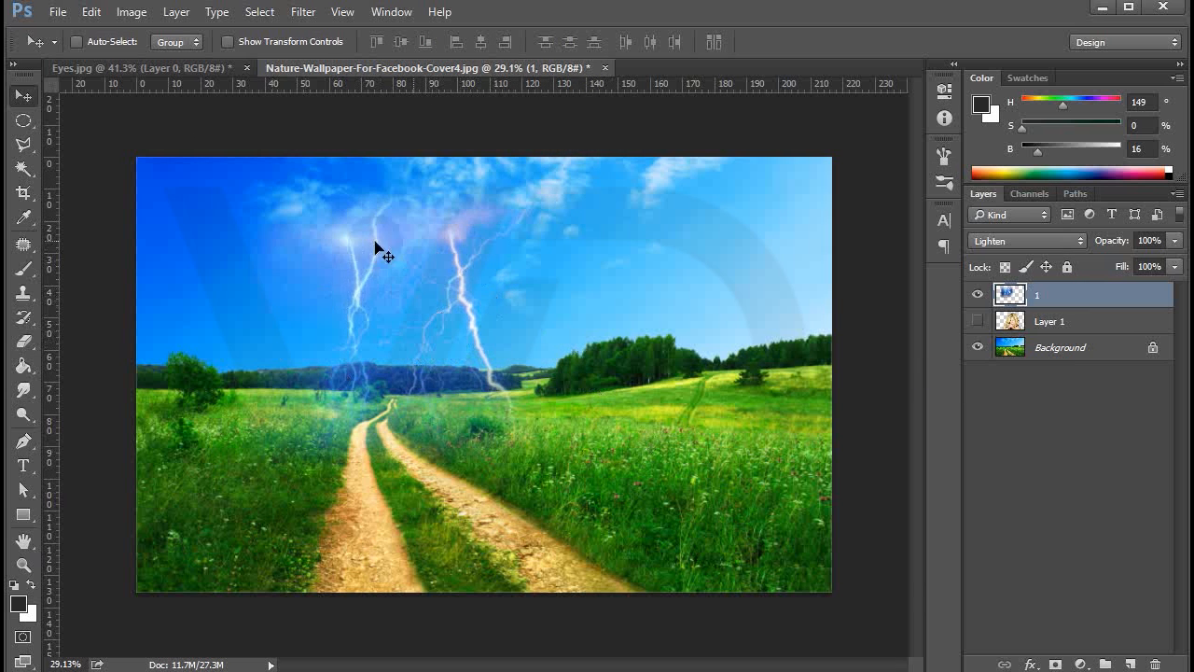
Place the Moon-09.04.04 picture from the lesson 3 folder into the landscape document
key(alt+Tab)
click(457, 26)
key(BackSpace)
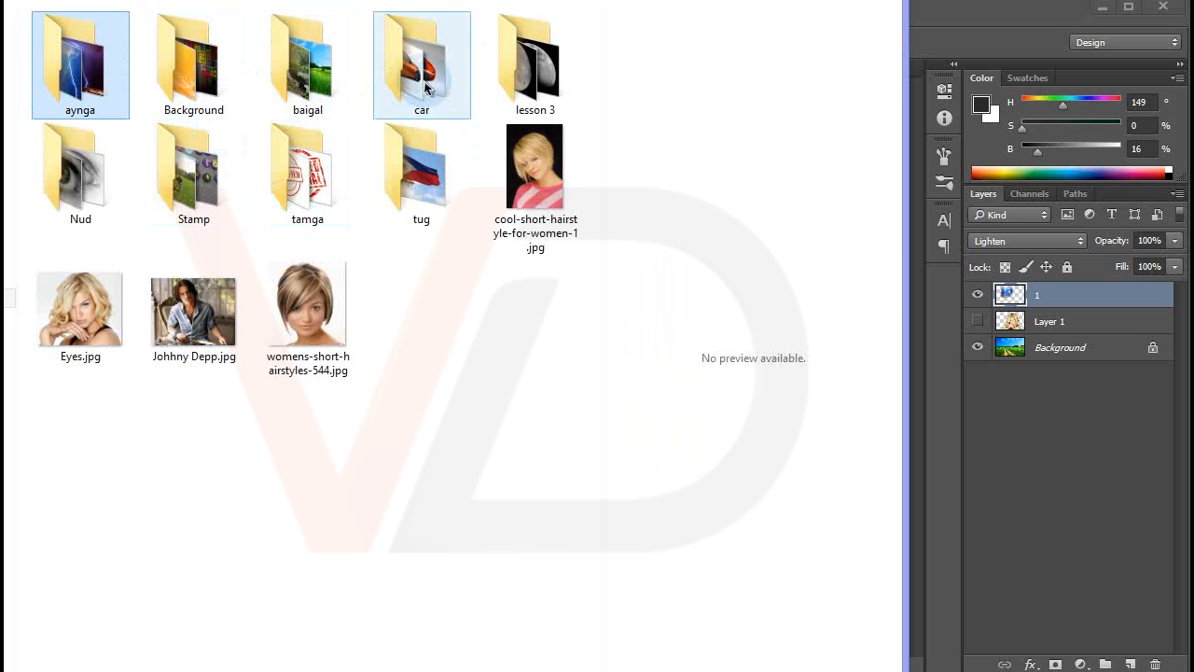
click(577, 67)
double_click(578, 67)
drag(298, 116, 914, 435)
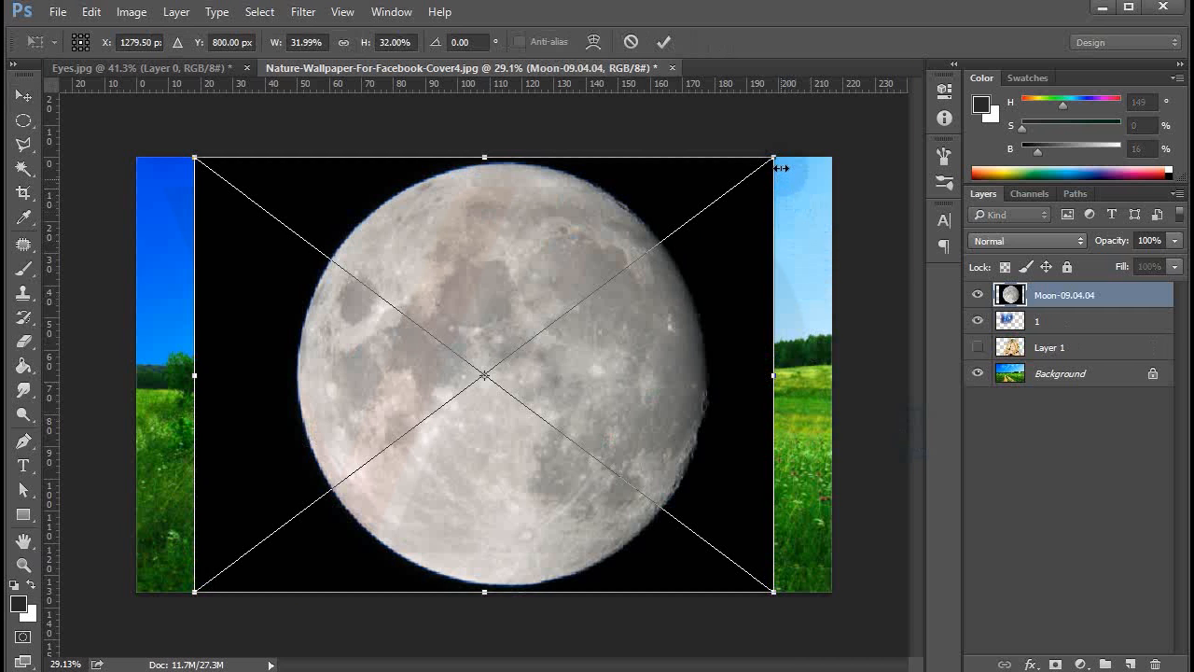
Scale the placed moon picture down to about two thirds and position it slightly right of the landscape's centre
drag(779, 152, 667, 236)
key(Return)
drag(550, 352, 611, 317)
Rasterize the moon layer and delete its black background with a contiguous Magic Wand selection at tolerance 32
right_click(1045, 295)
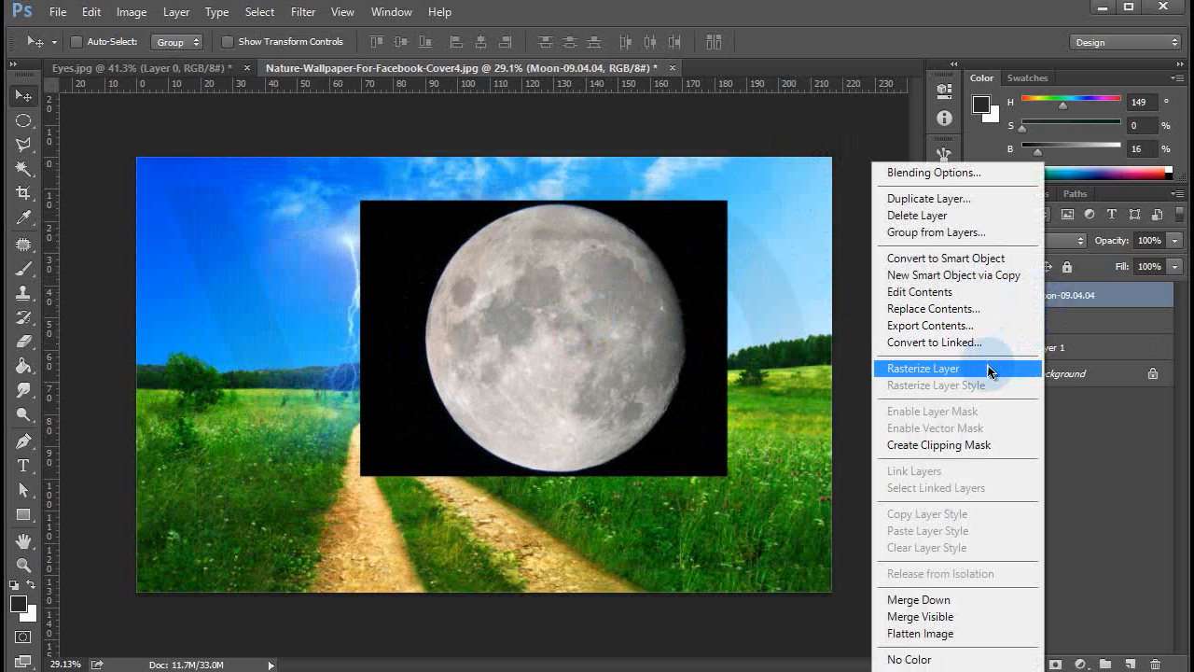
click(992, 369)
key(w)
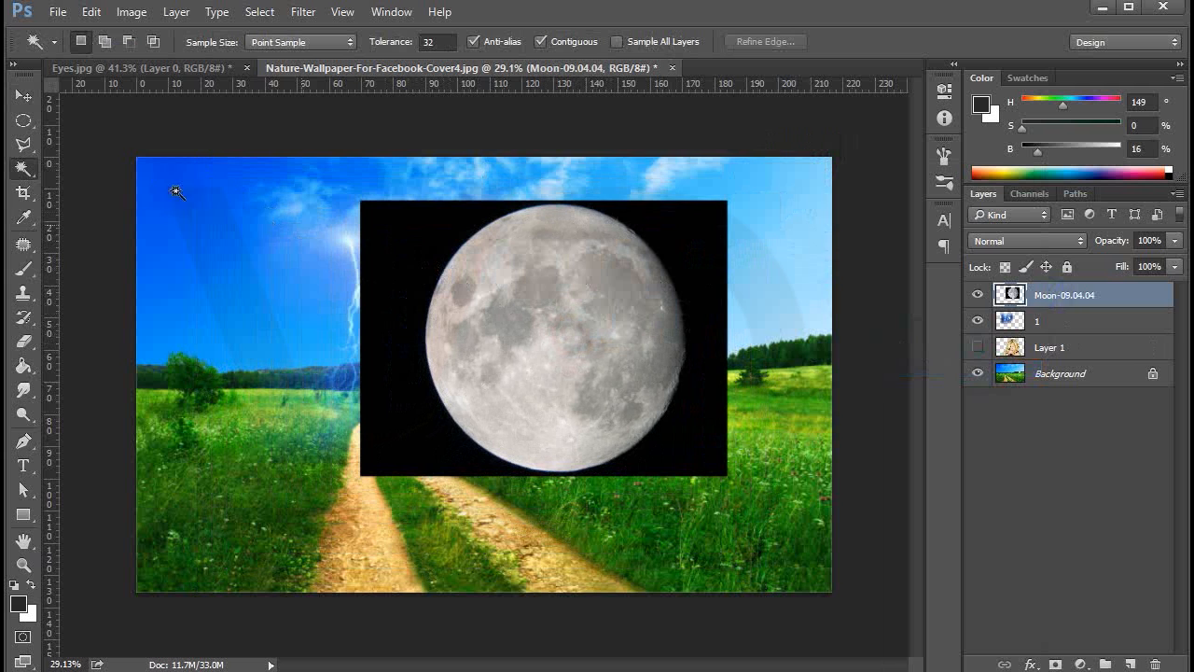
click(400, 270)
shift+click(488, 320)
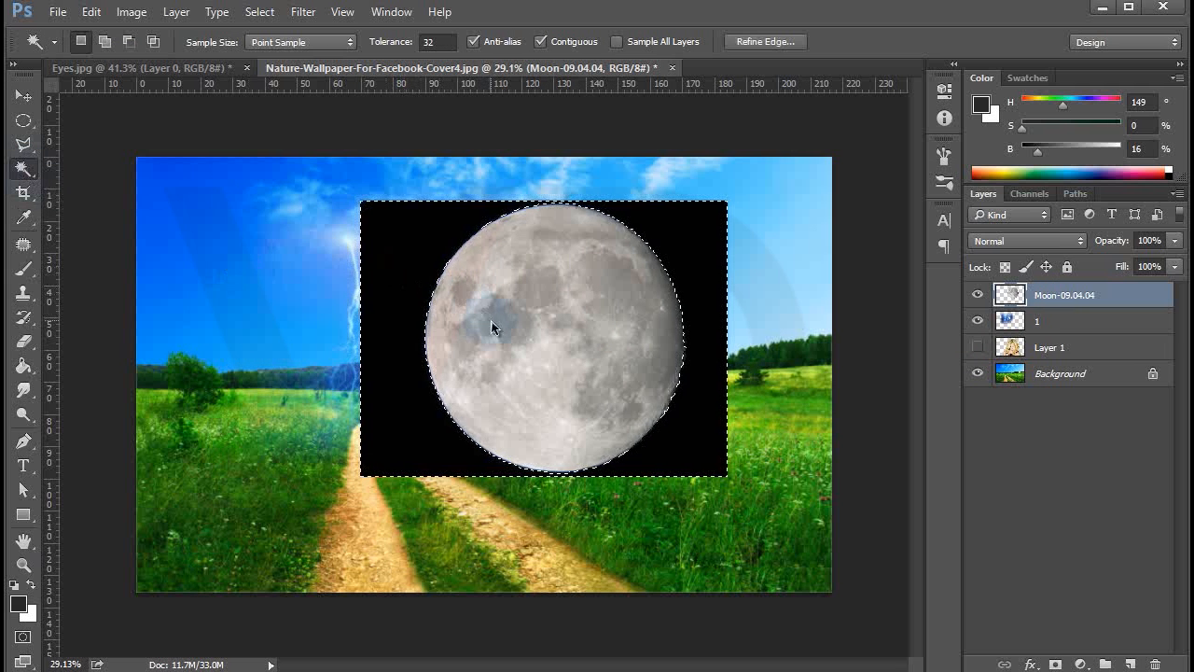
key(Delete)
key(ctrl+d)
Soften the moon's edge by selecting the empty area around it, feathering the selection by 10 and deleting
scroll(424, 333, up, 5)
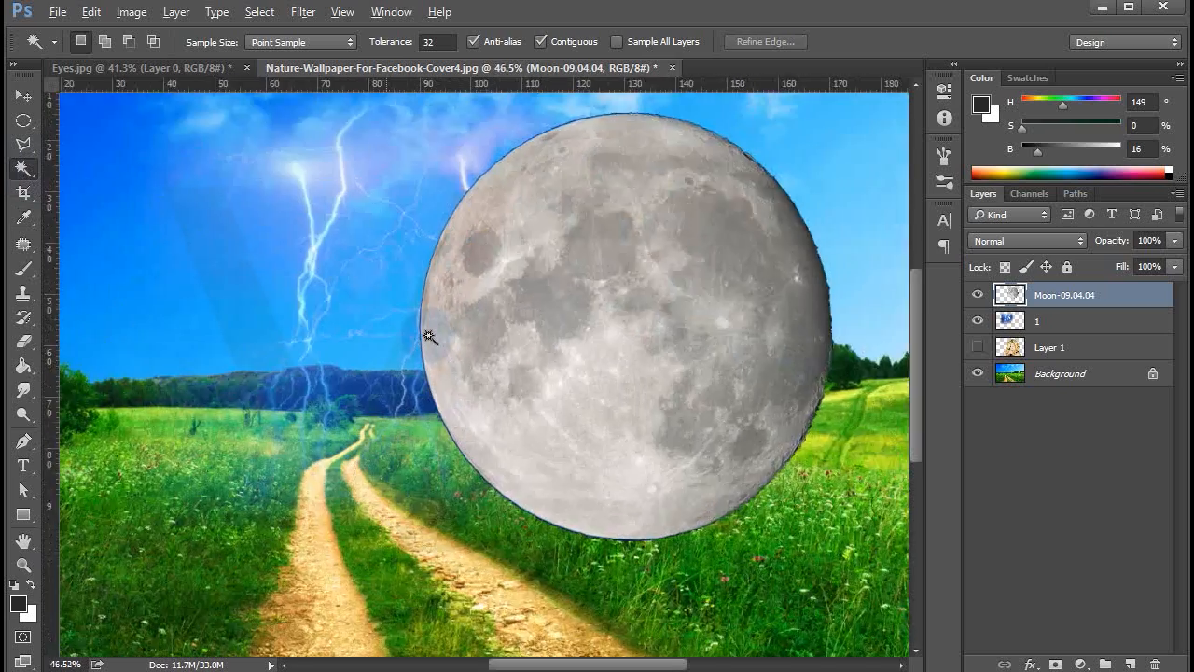
scroll(425, 333, down, 5)
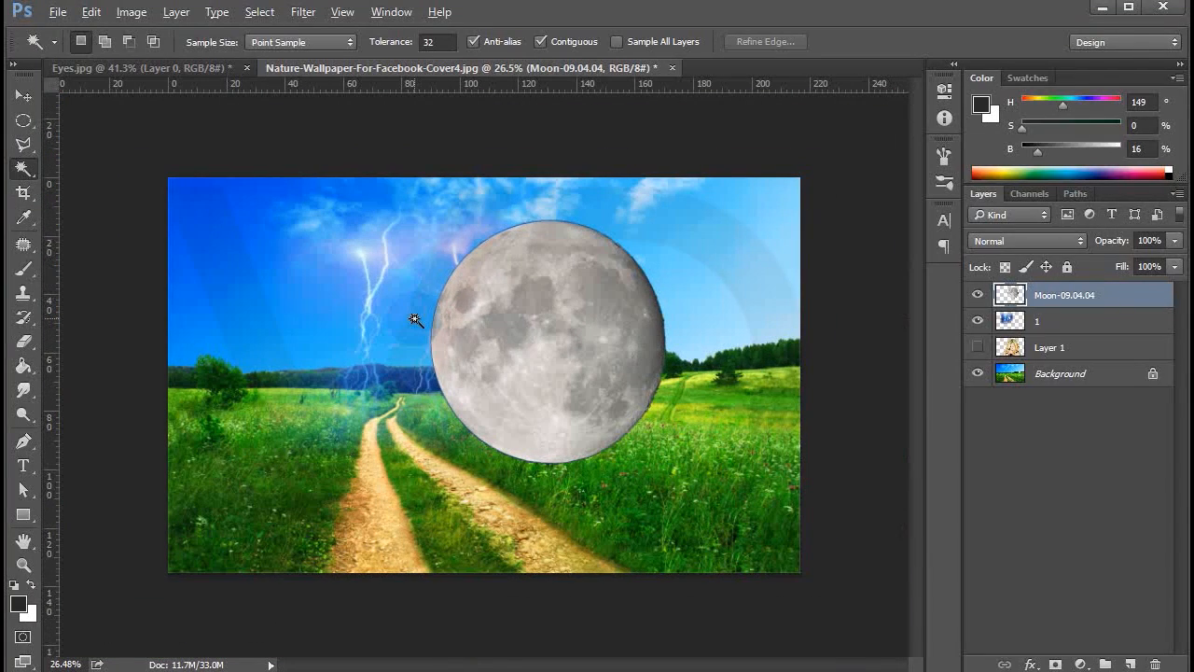
click(413, 321)
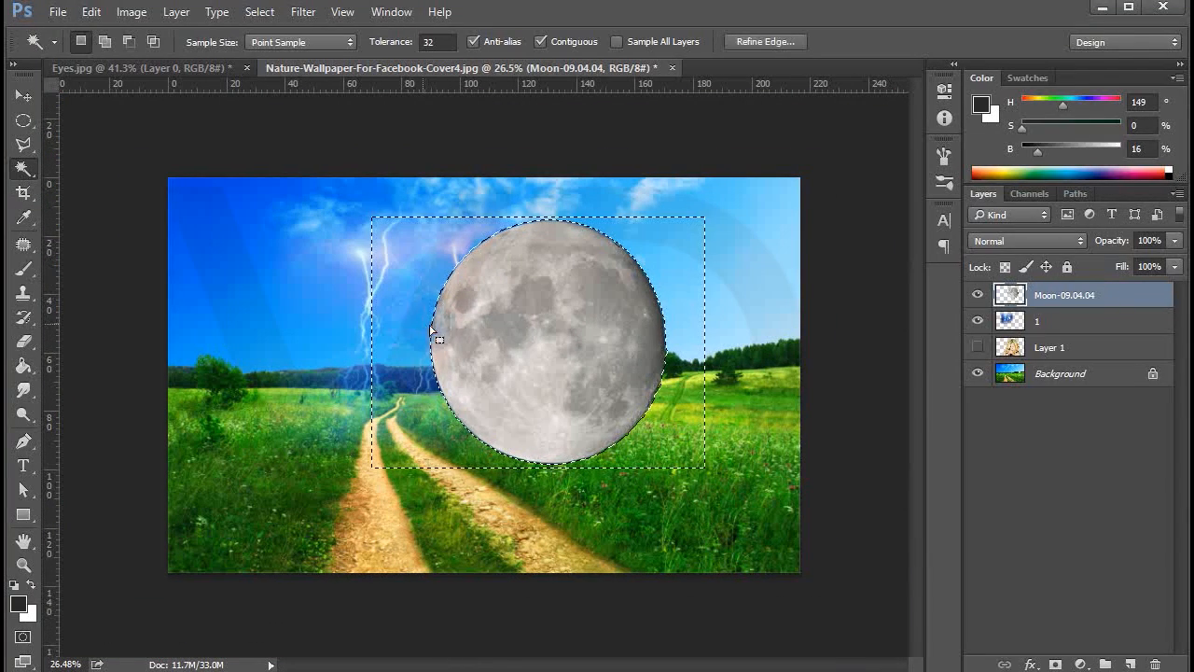
right_click(684, 275)
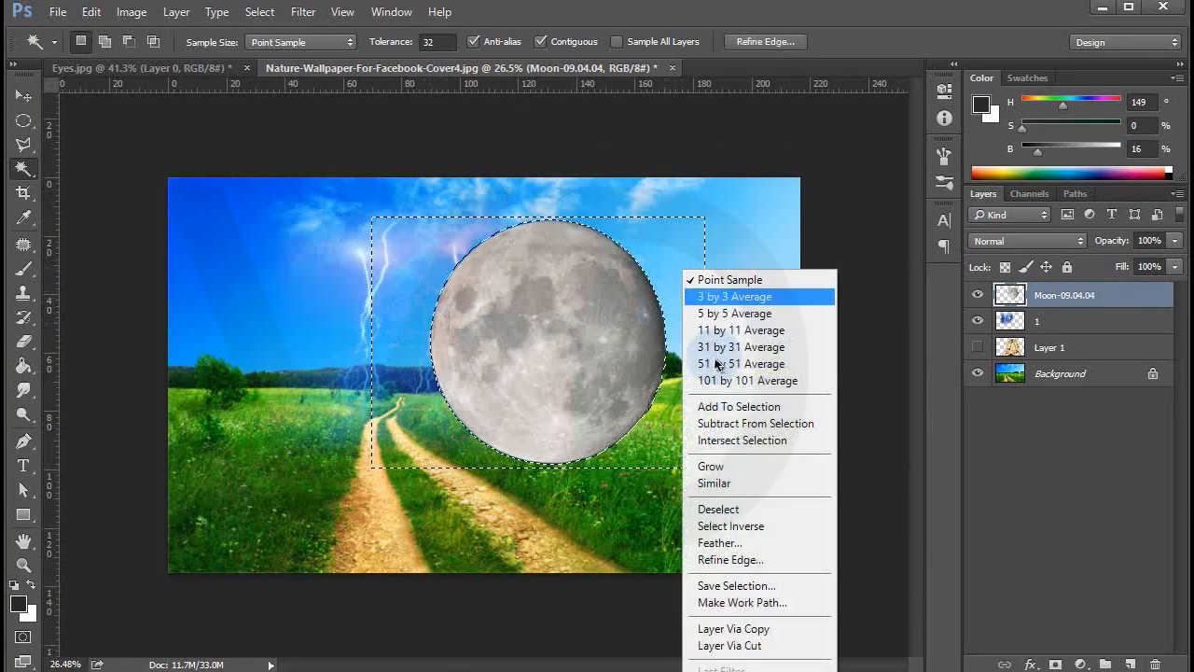
click(719, 541)
text(10)
key(Return)
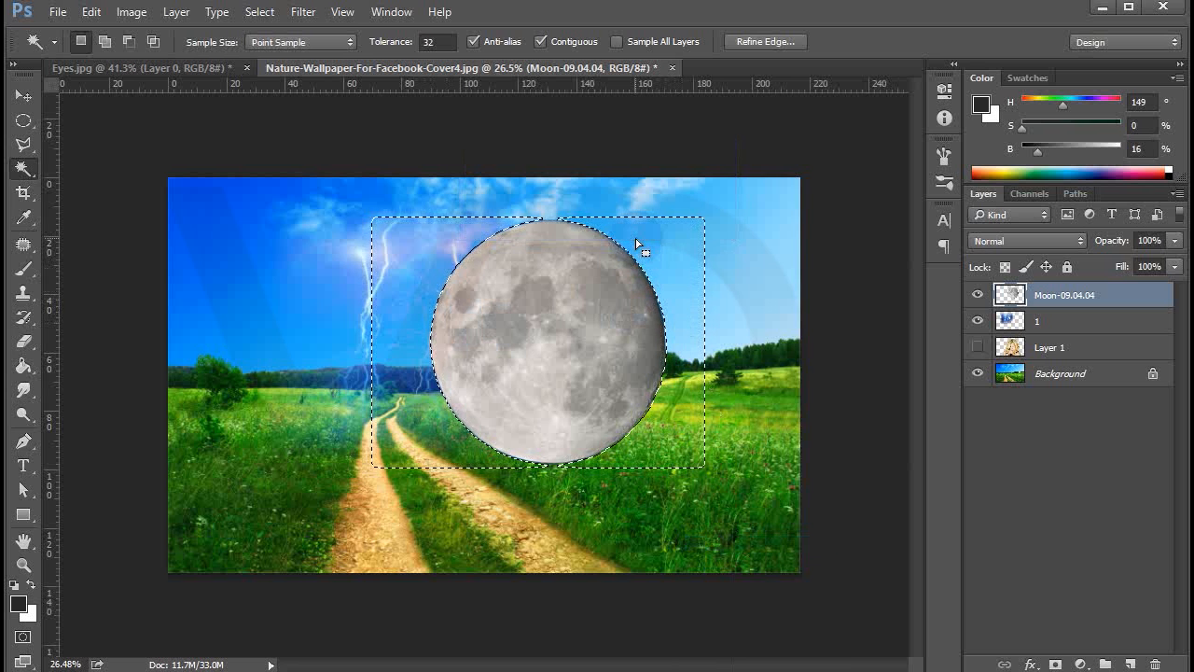
key(Delete)
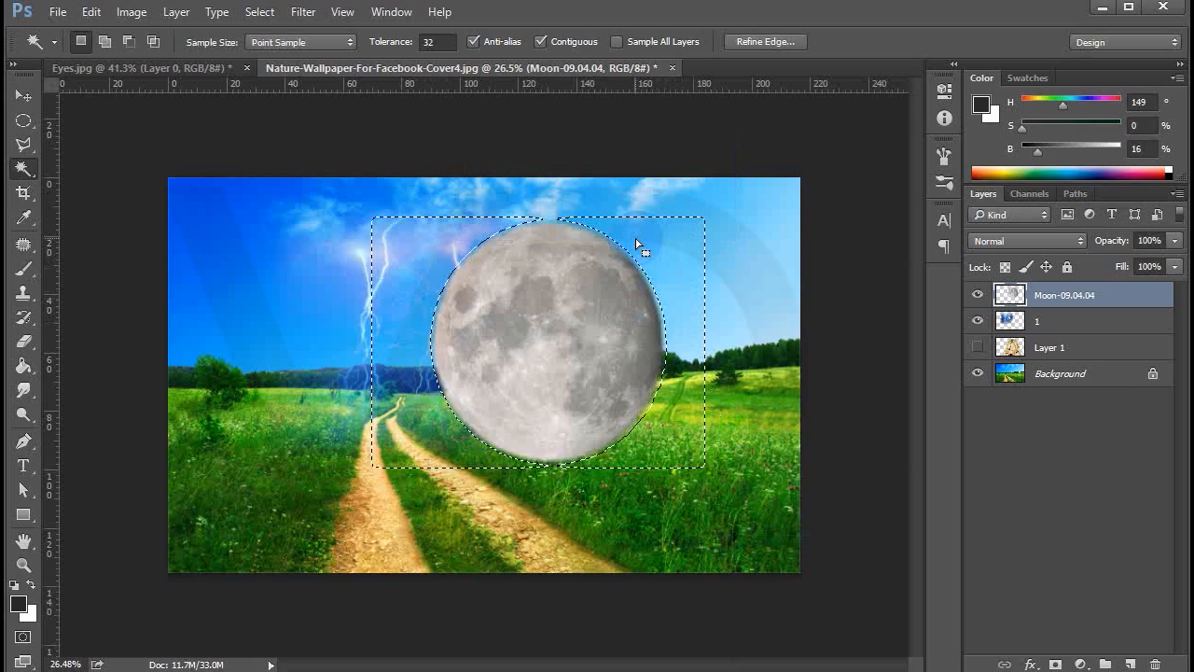
key(ctrl+d)
Convert the moon layer to a smart object and shrink it to a little over a third in the sky's upper-left corner
key(v)
scroll(437, 275, up, 5)
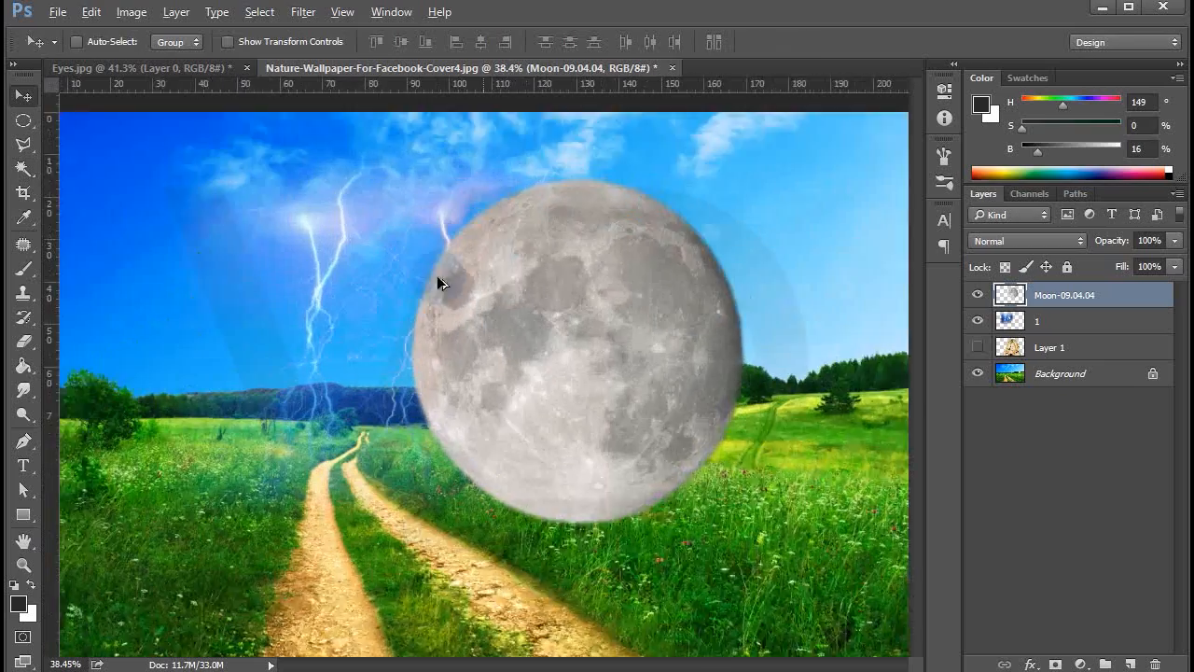
scroll(537, 392, down, 5)
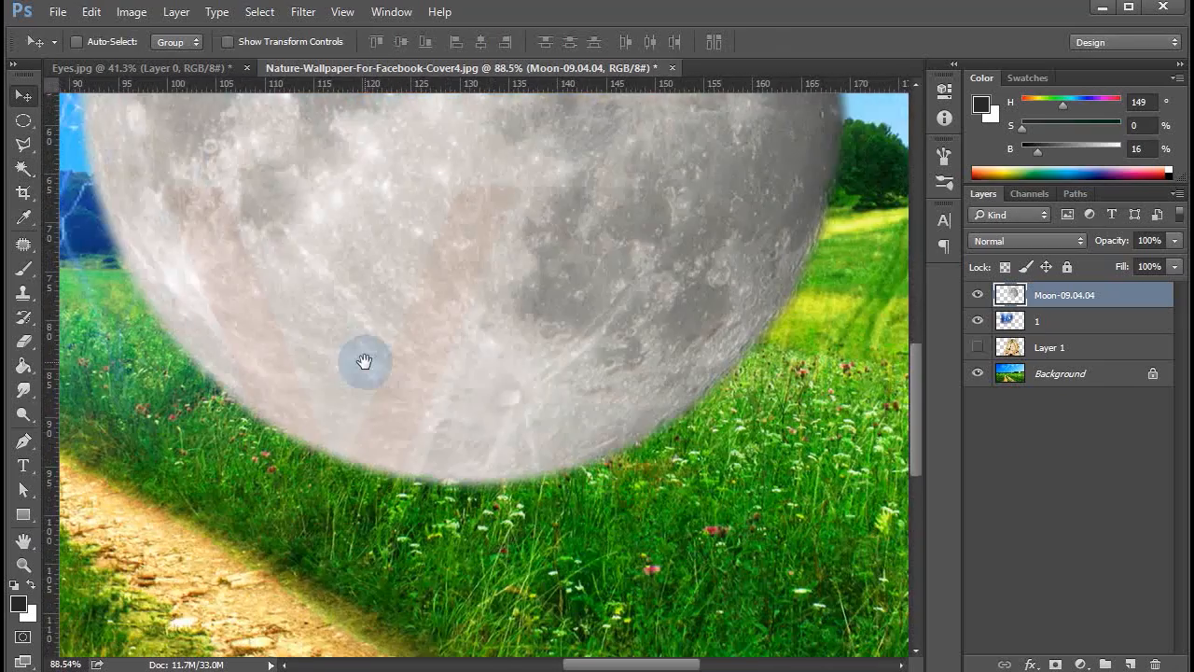
scroll(512, 376, down, 4)
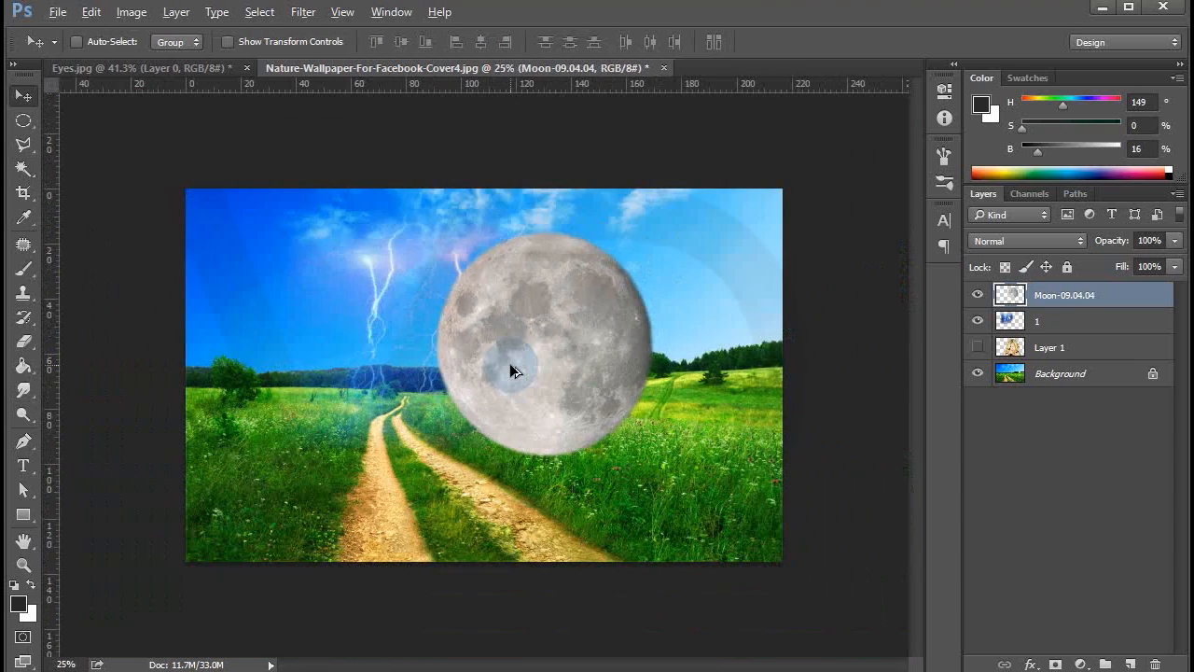
right_click(1066, 296)
click(997, 314)
drag(549, 304, 333, 272)
key(ctrl+t)
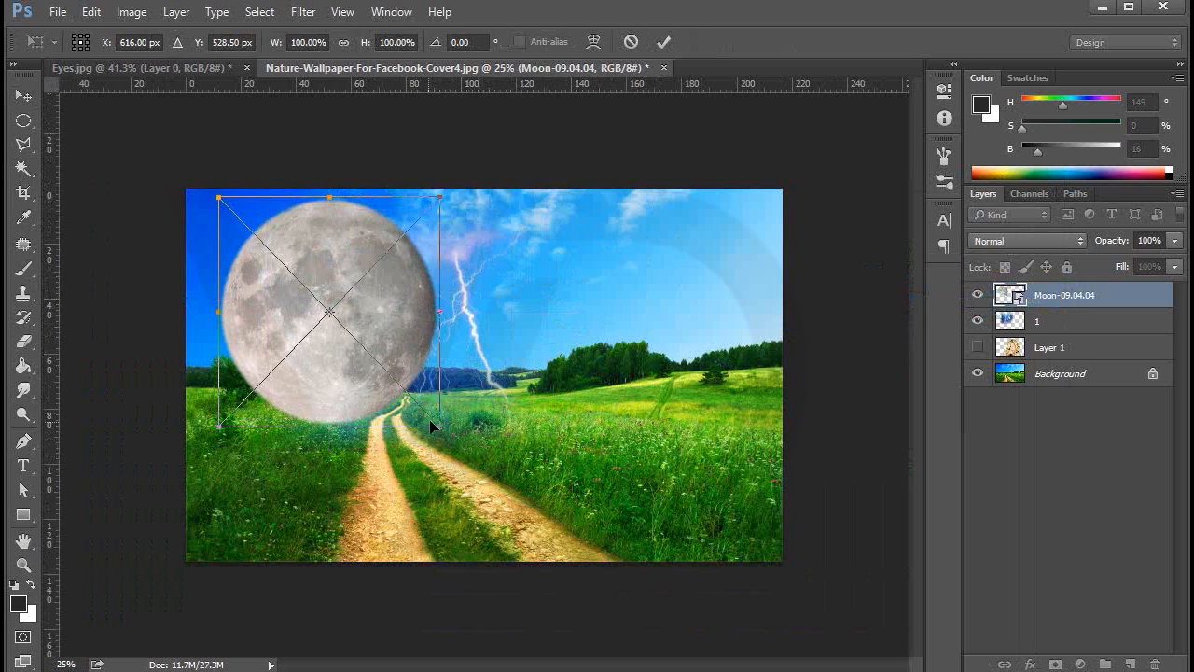
drag(440, 429, 269, 268)
key(Return)
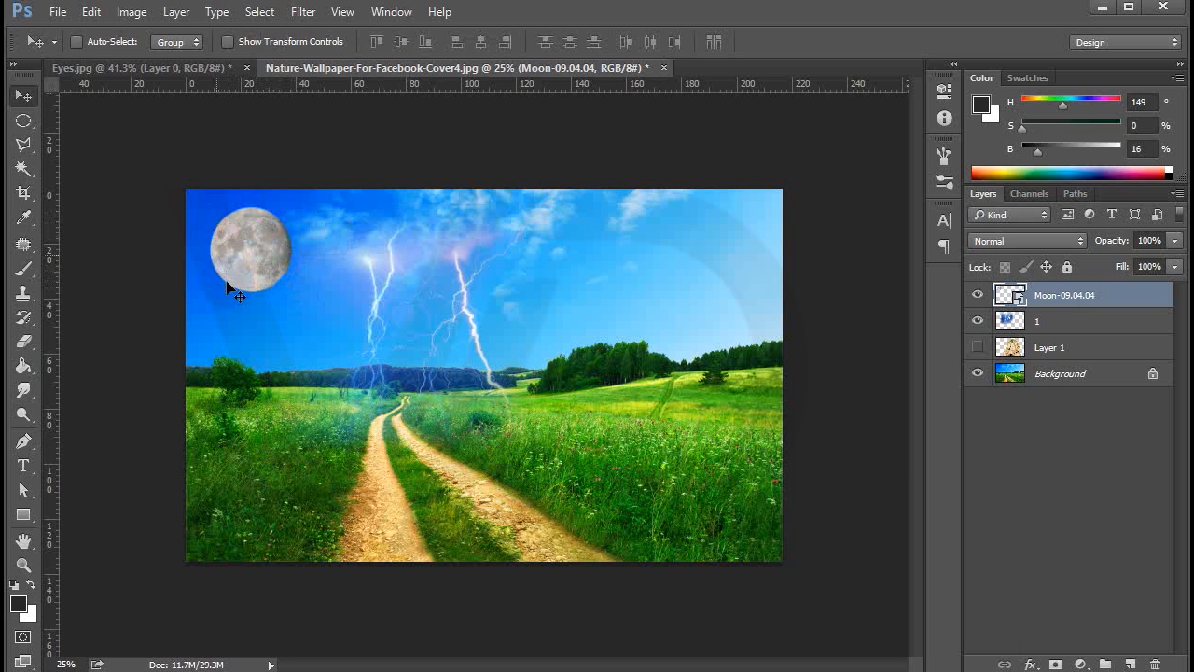
Lower the moon layer's opacity to 84% and add a layer mask to it
click(1175, 240)
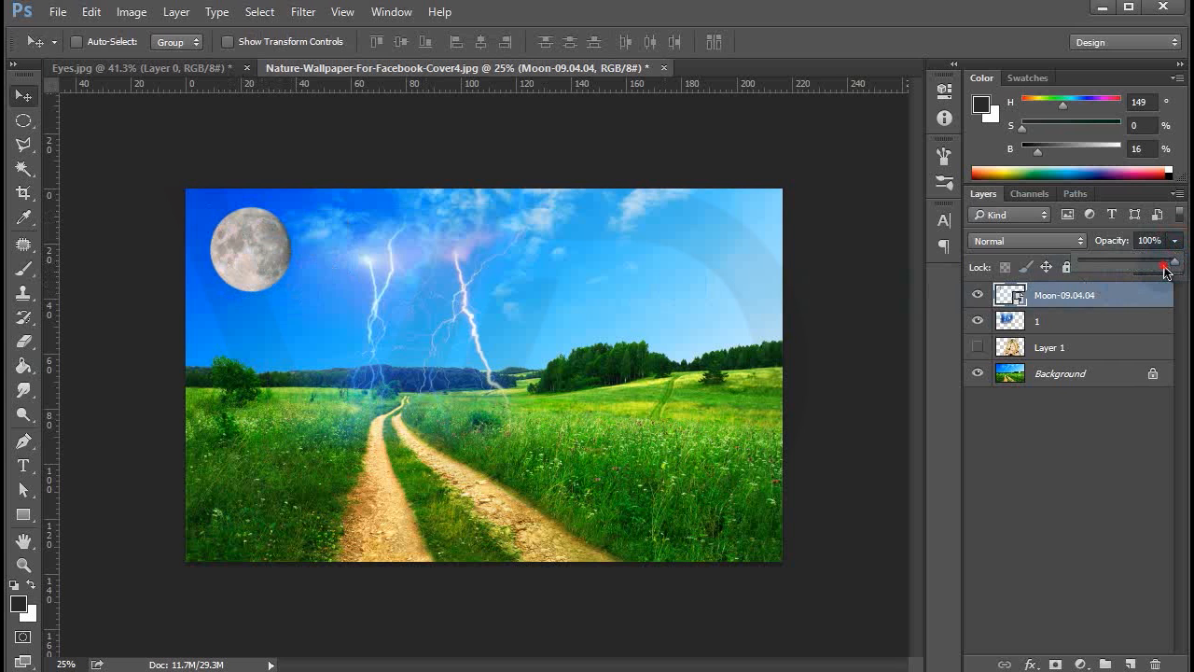
drag(1166, 271, 1164, 272)
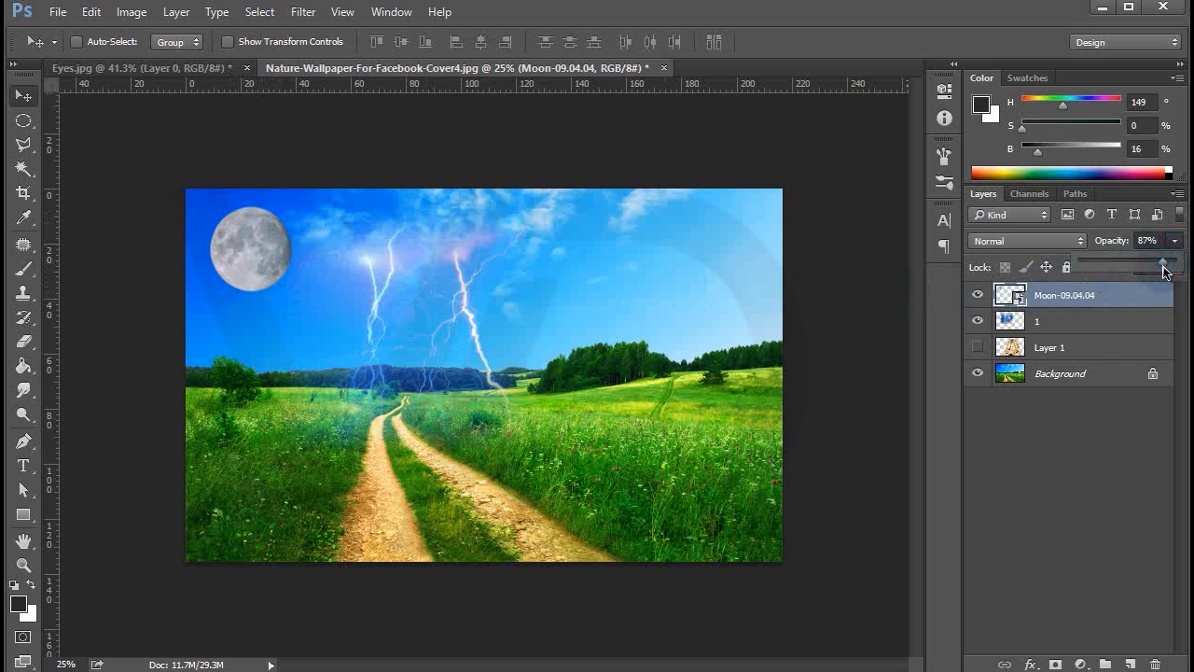
click(1105, 296)
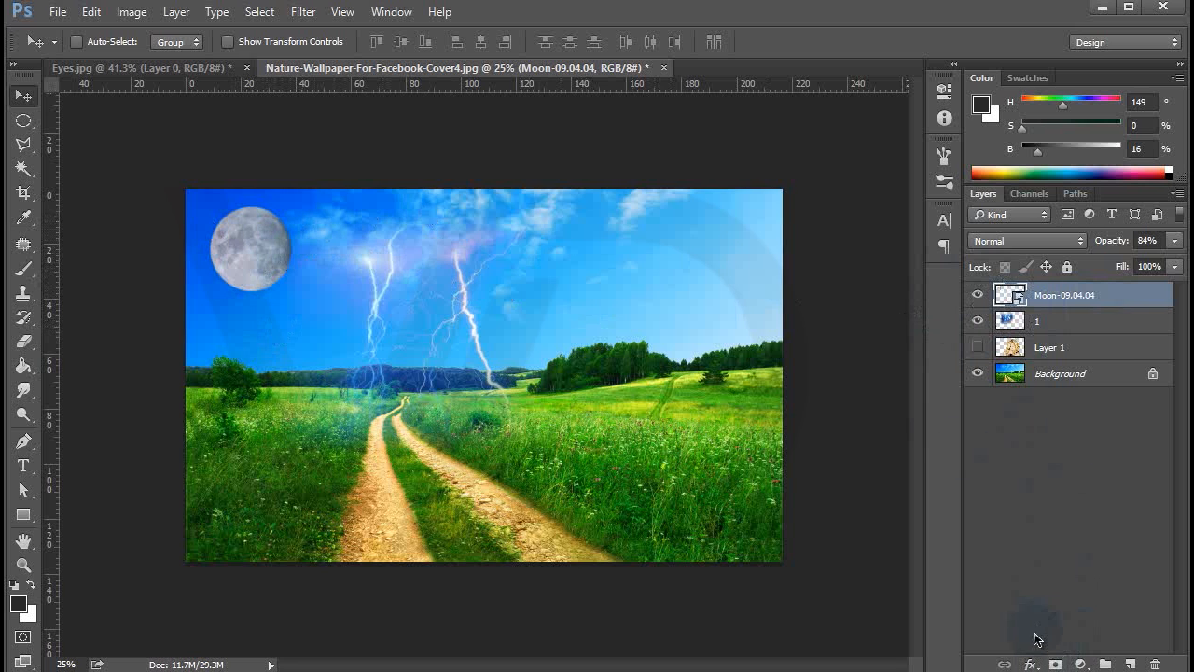
click(1060, 304)
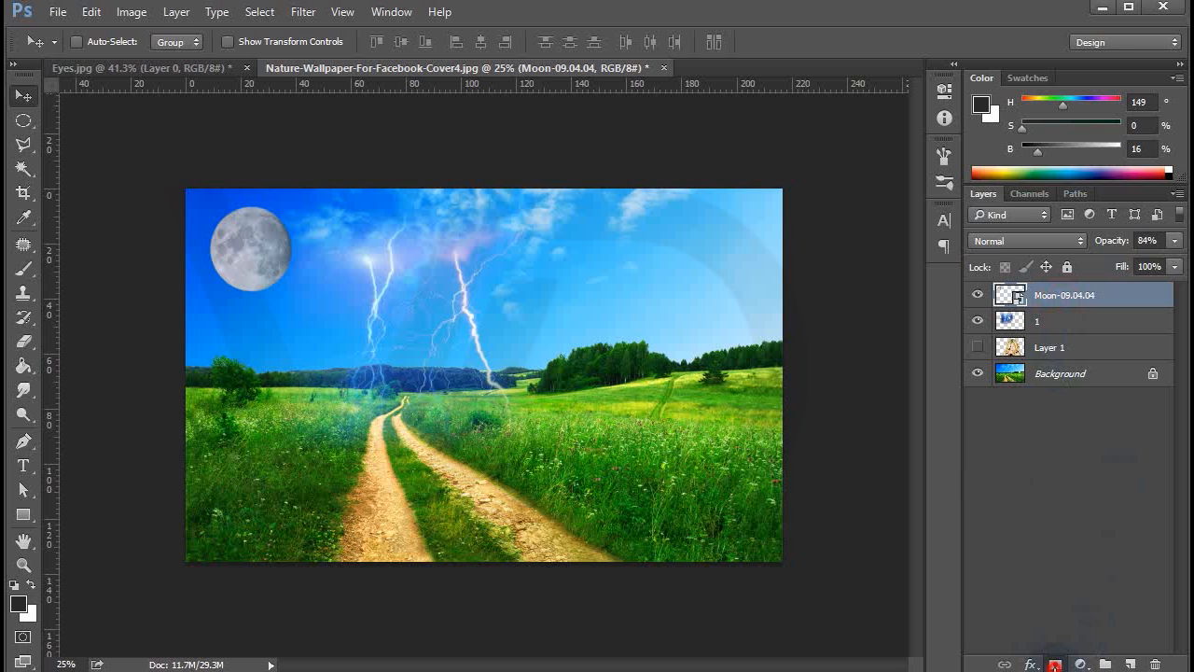
click(1054, 664)
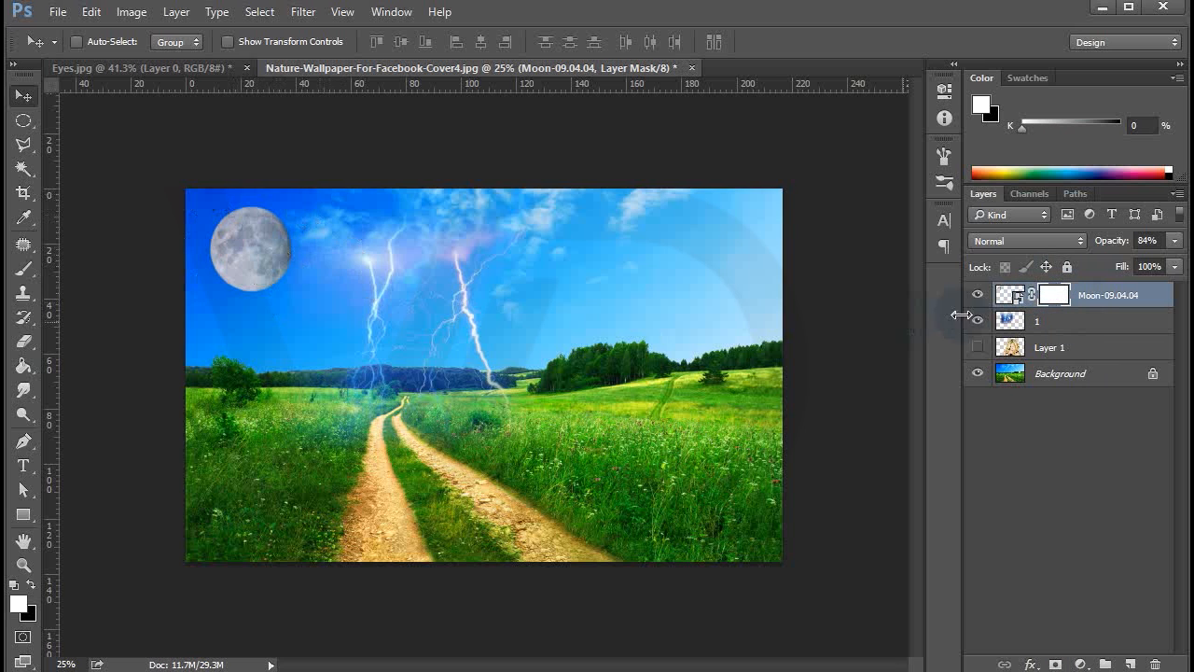
Set up a soft round Brush of 421 px with 0% hardness for painting on the moon's layer mask
click(23, 269)
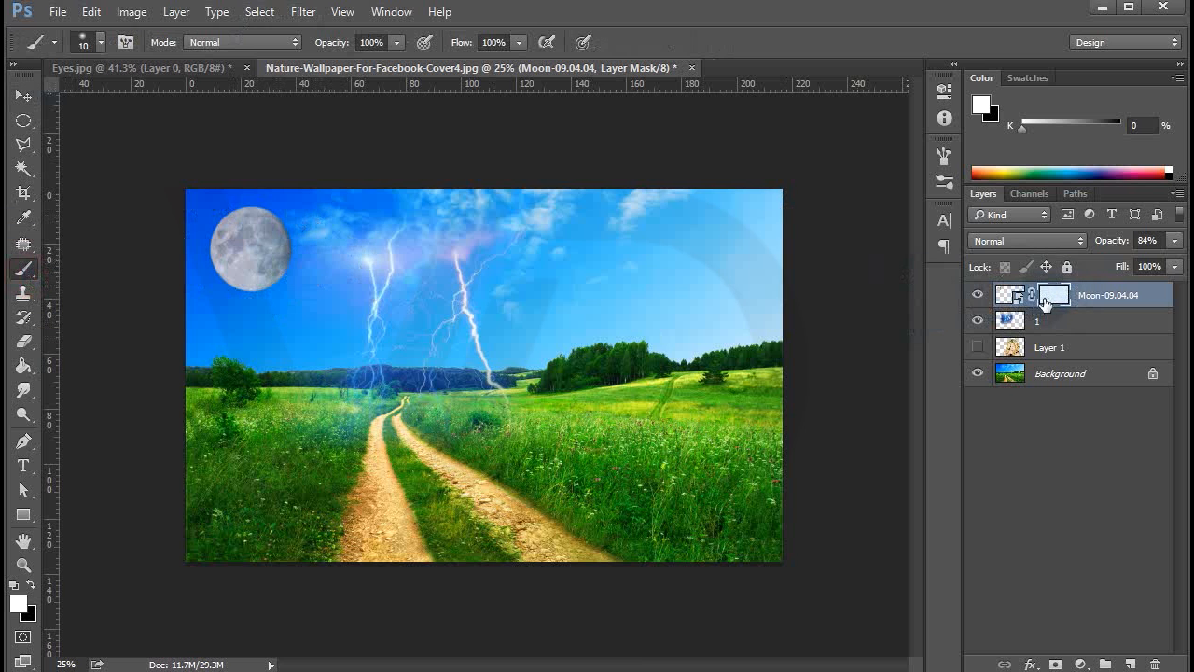
right_click(347, 306)
drag(481, 352, 537, 356)
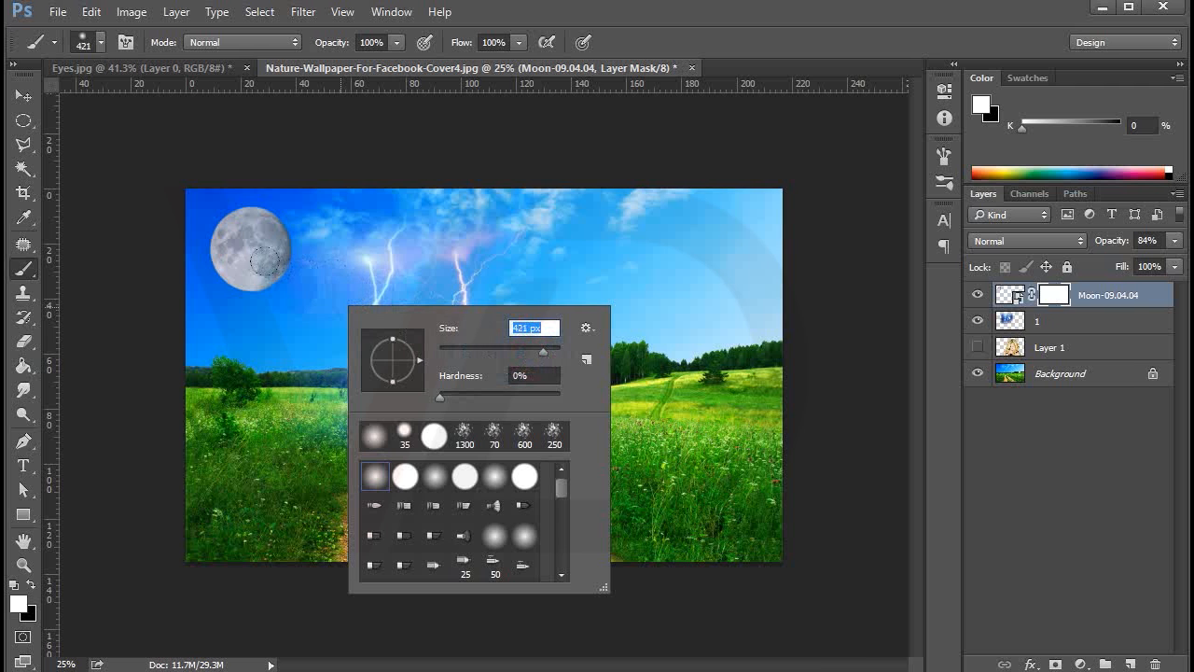
key(Return)
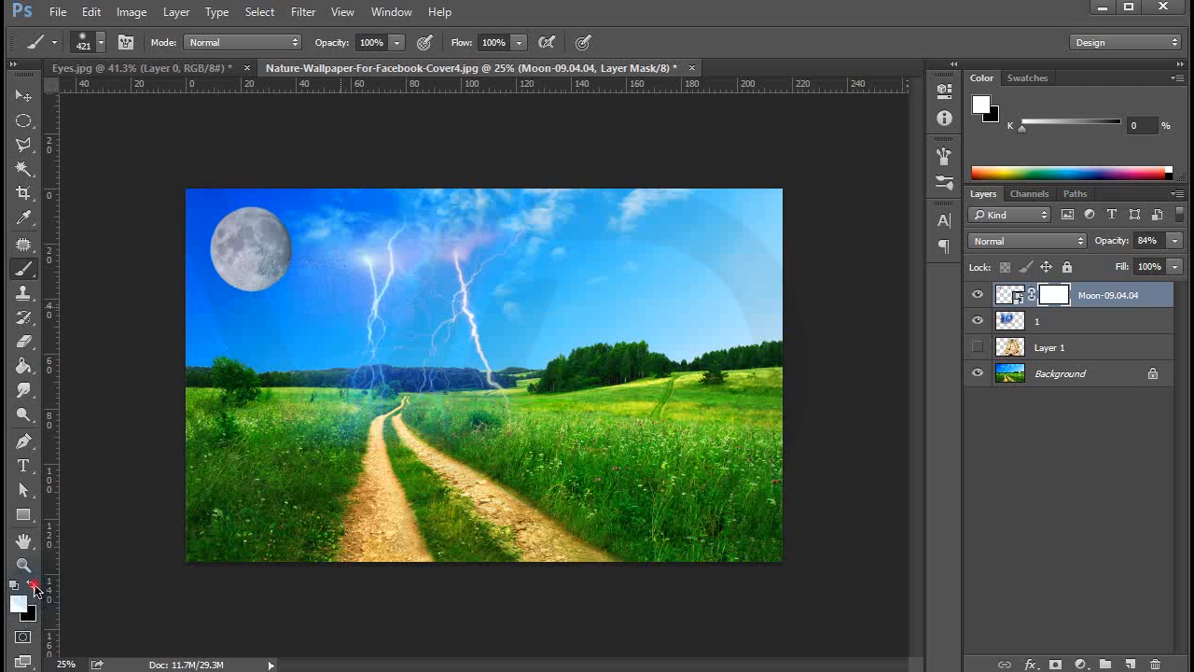
Hide the moon's lower-right part by painting black on its mask, redoing the stroke with a 500 px brush
mouse_move(249, 278)
mouse_down()
mouse_move(261, 252)
mouse_move(241, 240)
mouse_move(263, 268)
mouse_up()
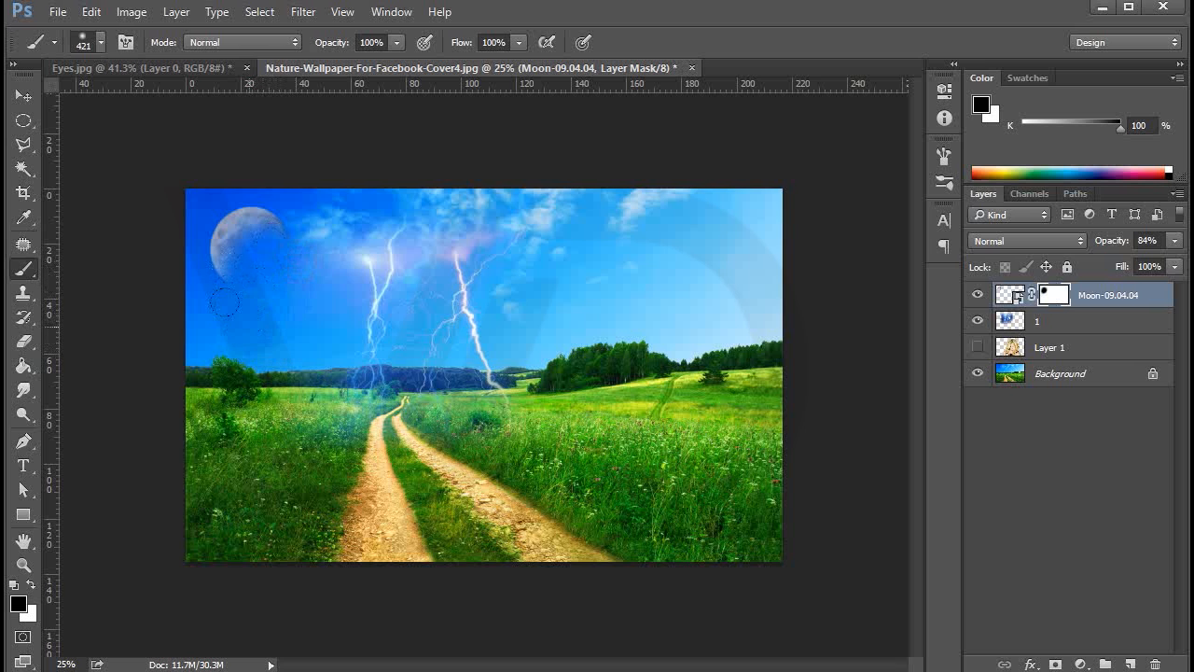
key(ctrl+alt+z)
key(ctrl+alt+z)
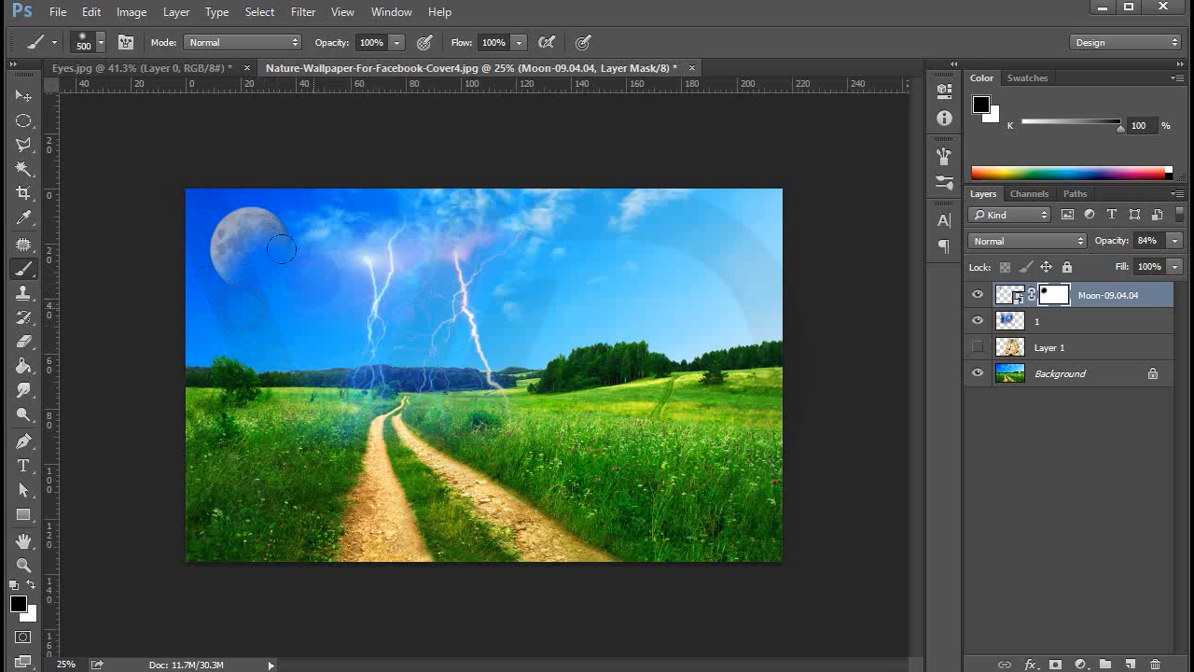
drag(322, 236, 300, 224)
key(v)
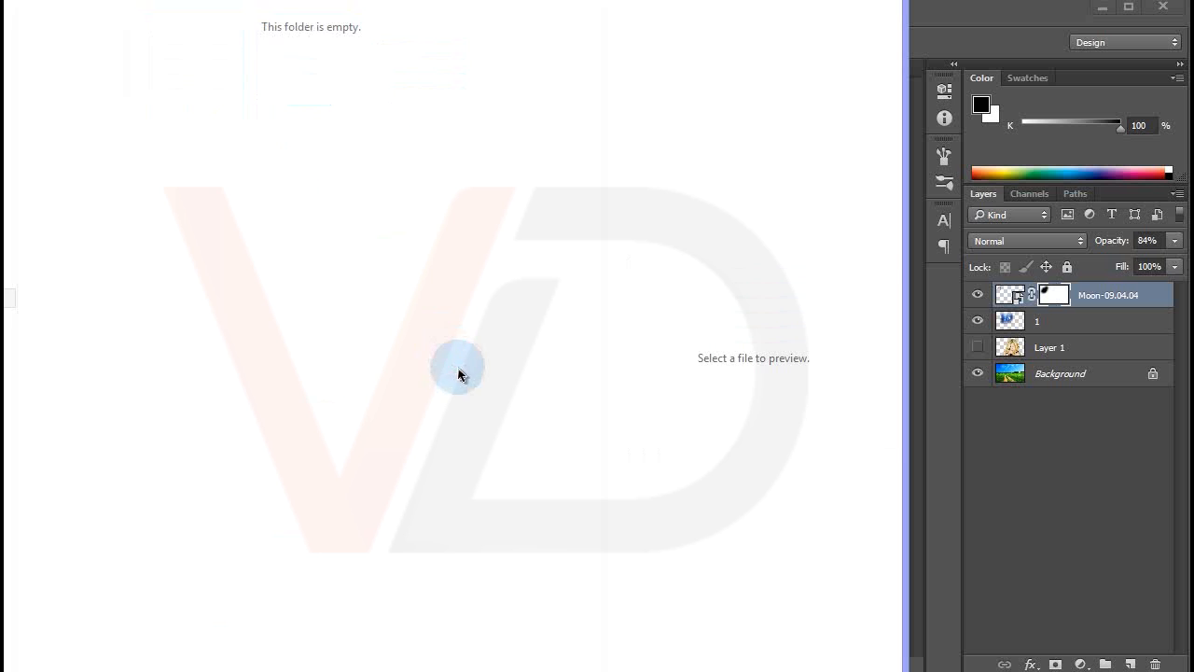
Place the orange car picture 4.jpg from the car folder at the centre of the landscape
double_click(457, 106)
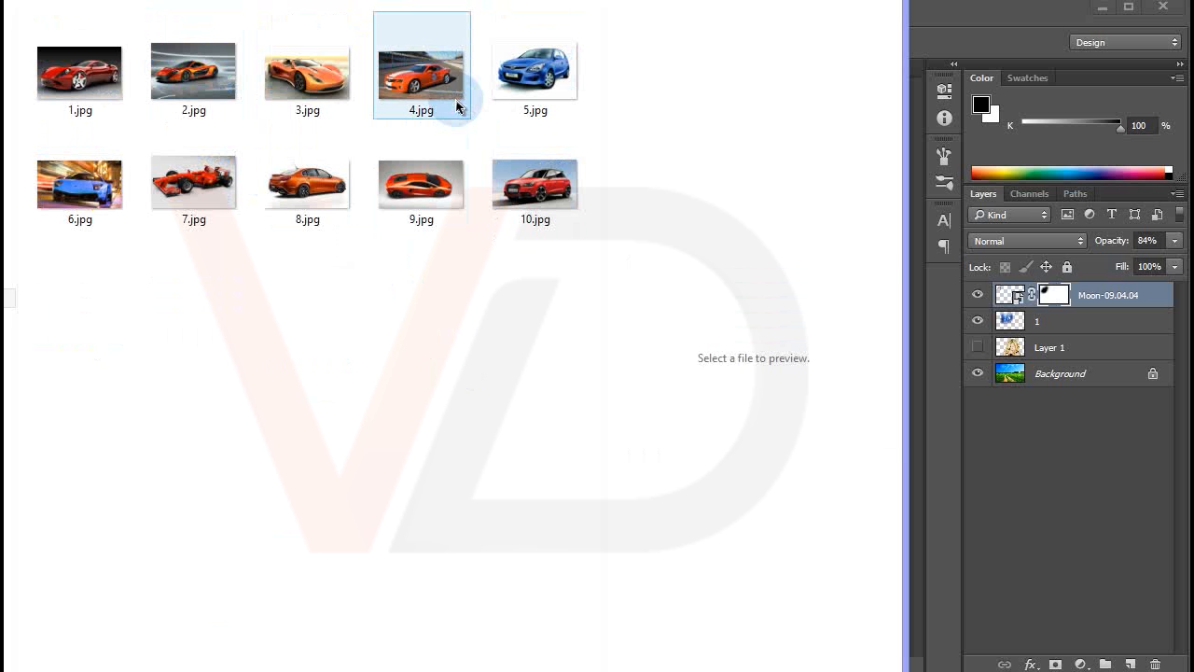
drag(451, 104, 734, 235)
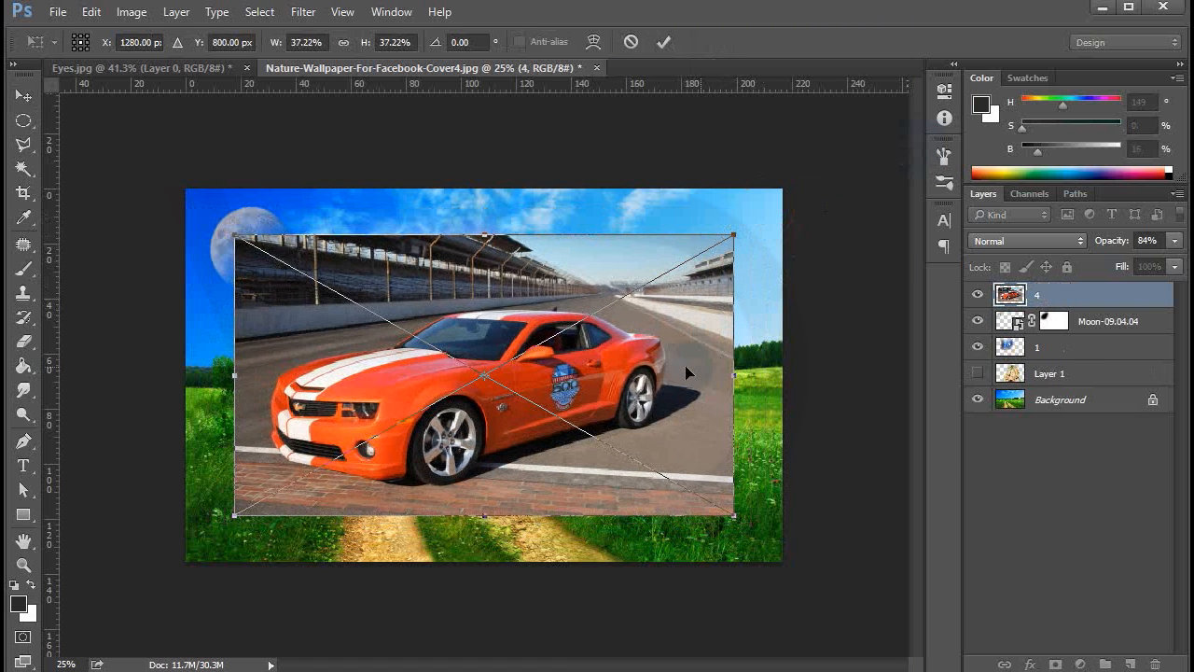
key(Return)
scroll(537, 427, up, 3)
drag(698, 392, 590, 431)
drag(680, 514, 558, 428)
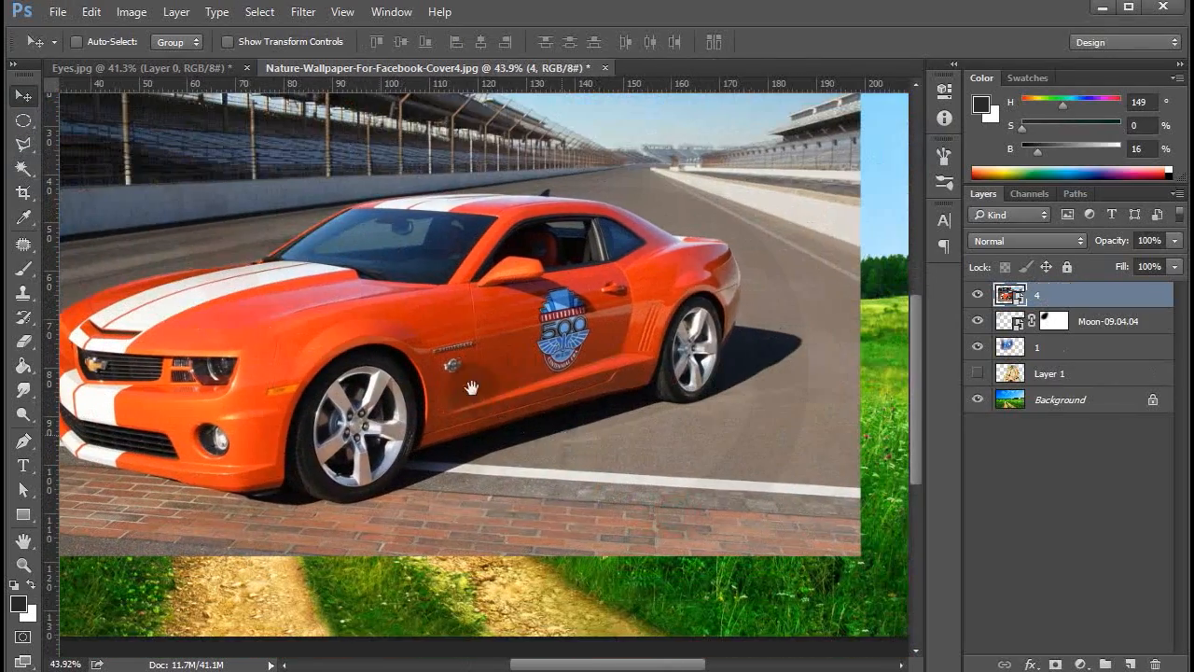
drag(567, 485, 735, 475)
scroll(691, 430, down, 3)
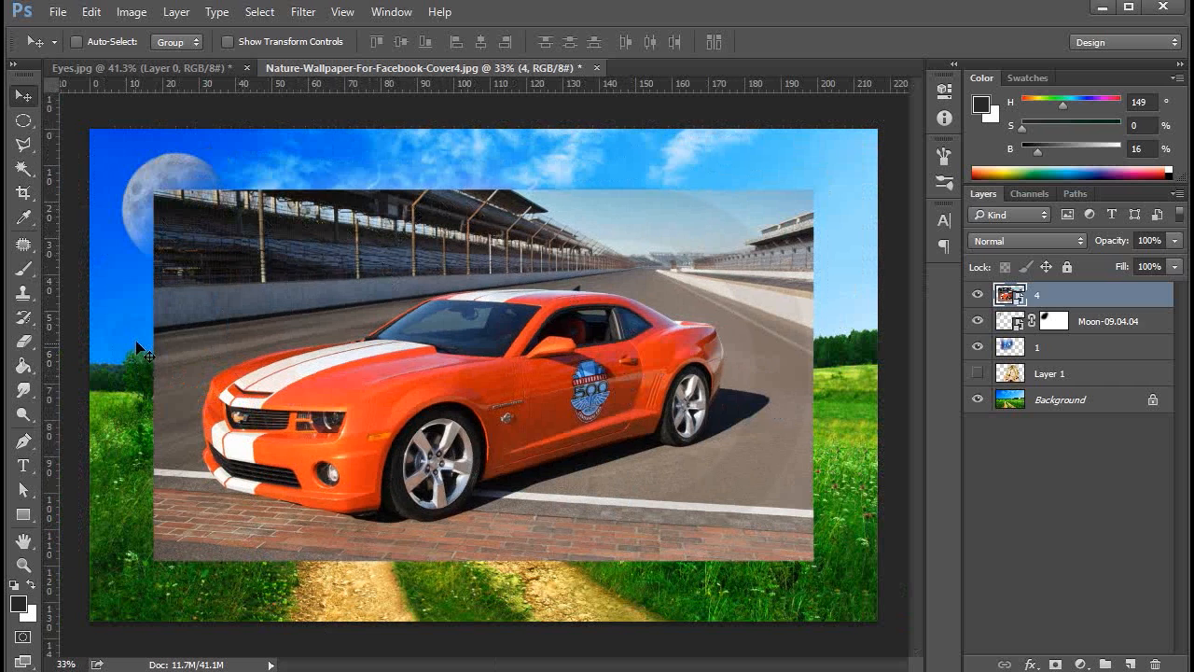
Choose the Eraser and rasterize the car picture's layer so it can be erased
click(24, 341)
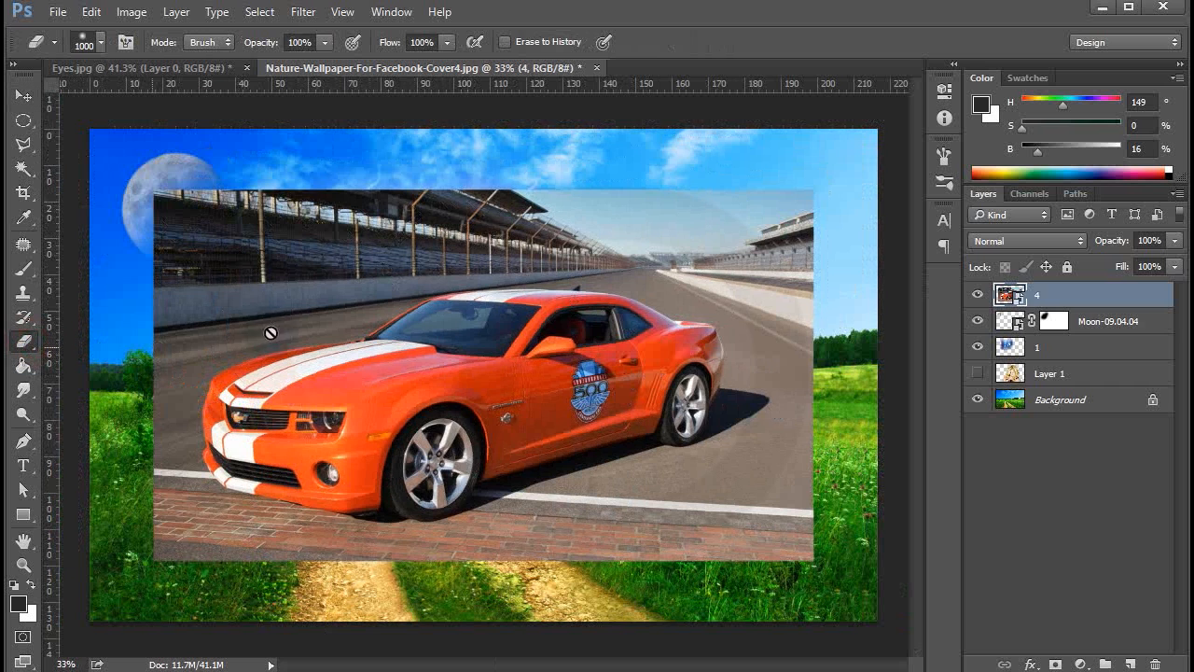
right_click(1091, 297)
click(961, 368)
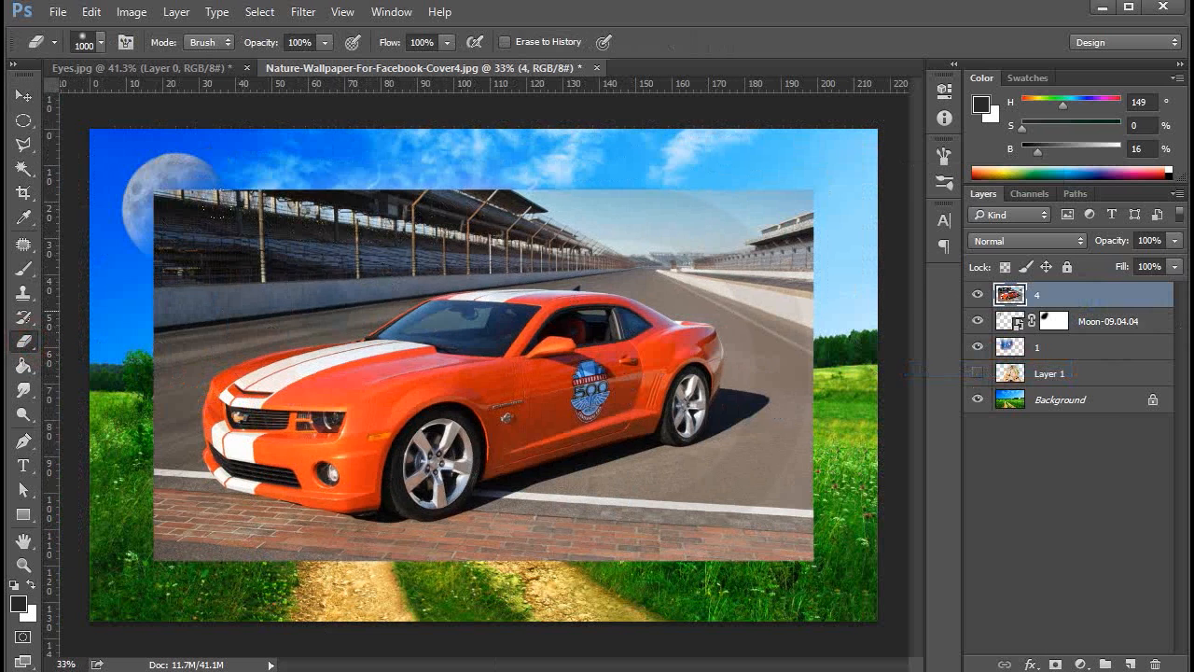
Erase the racetrack surroundings around the car with a soft Eraser, reducing its brush from 1000 to 250 px
mouse_move(177, 179)
mouse_down()
mouse_move(135, 173)
mouse_move(252, 171)
mouse_move(245, 163)
mouse_move(254, 180)
mouse_move(132, 298)
mouse_up()
key(bracketleft)
key(bracketleft)
mouse_move(202, 531)
mouse_down()
mouse_move(576, 541)
mouse_move(817, 469)
mouse_move(811, 294)
mouse_move(775, 208)
mouse_move(353, 201)
mouse_move(758, 287)
mouse_move(763, 461)
mouse_move(789, 320)
mouse_move(392, 231)
mouse_move(464, 189)
mouse_move(183, 327)
mouse_move(177, 448)
mouse_move(280, 522)
mouse_move(152, 505)
mouse_up()
scroll(354, 513, up, 5)
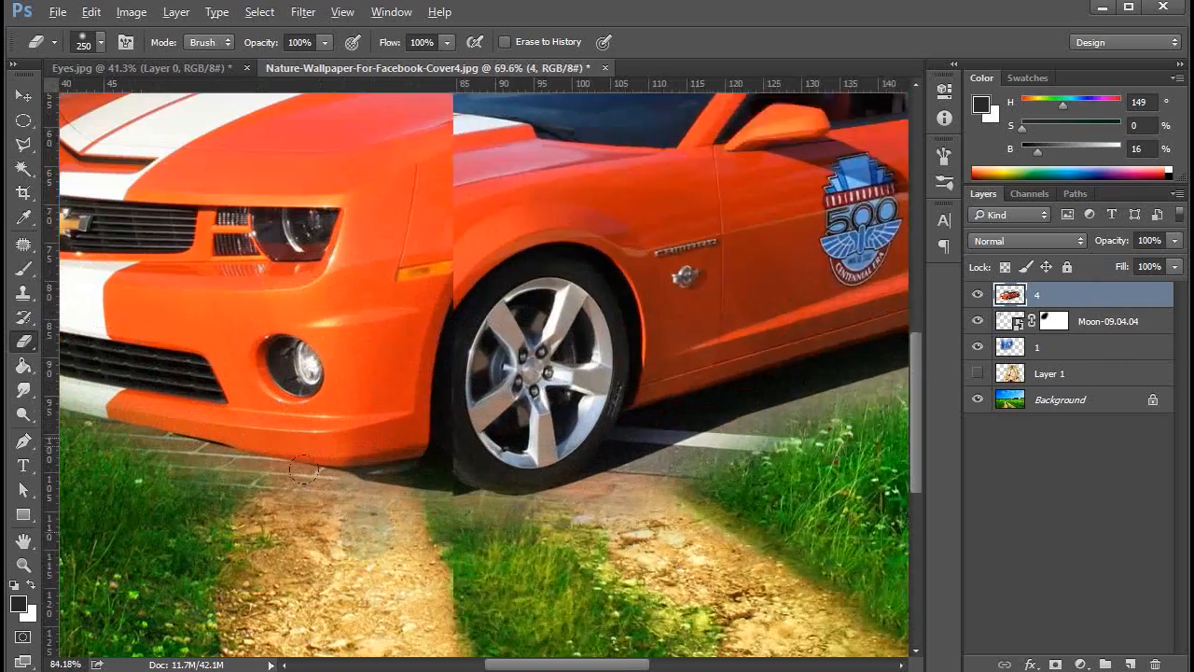
drag(205, 466, 485, 477)
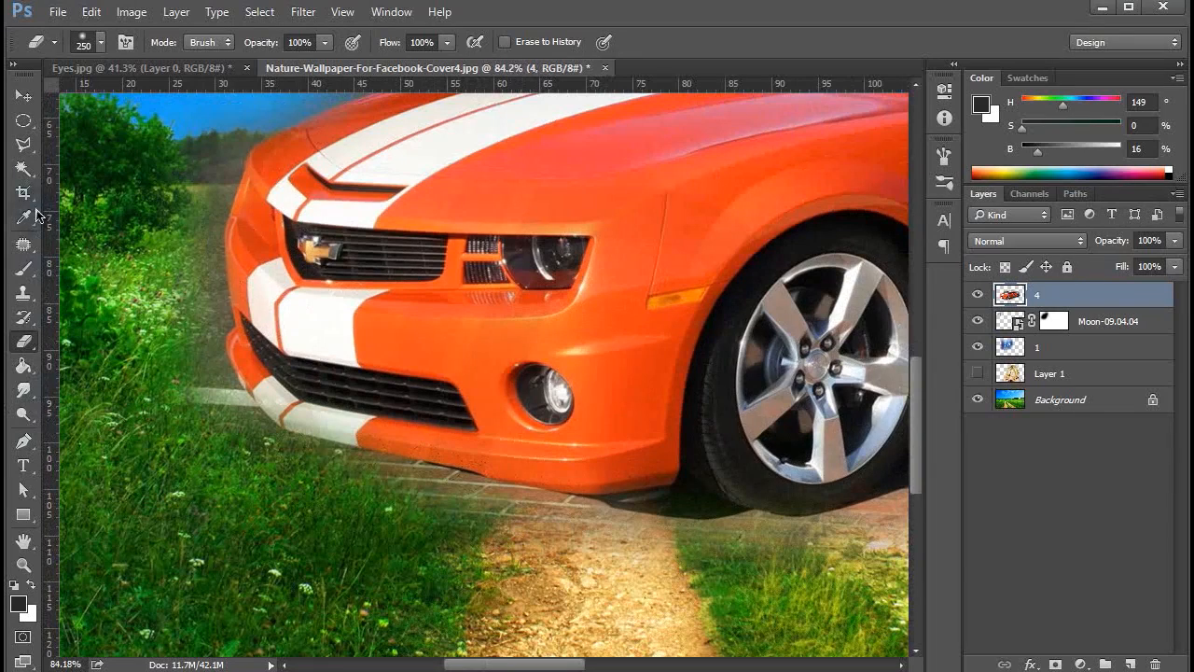
right_click(23, 146)
click(103, 155)
click(314, 440)
click(576, 502)
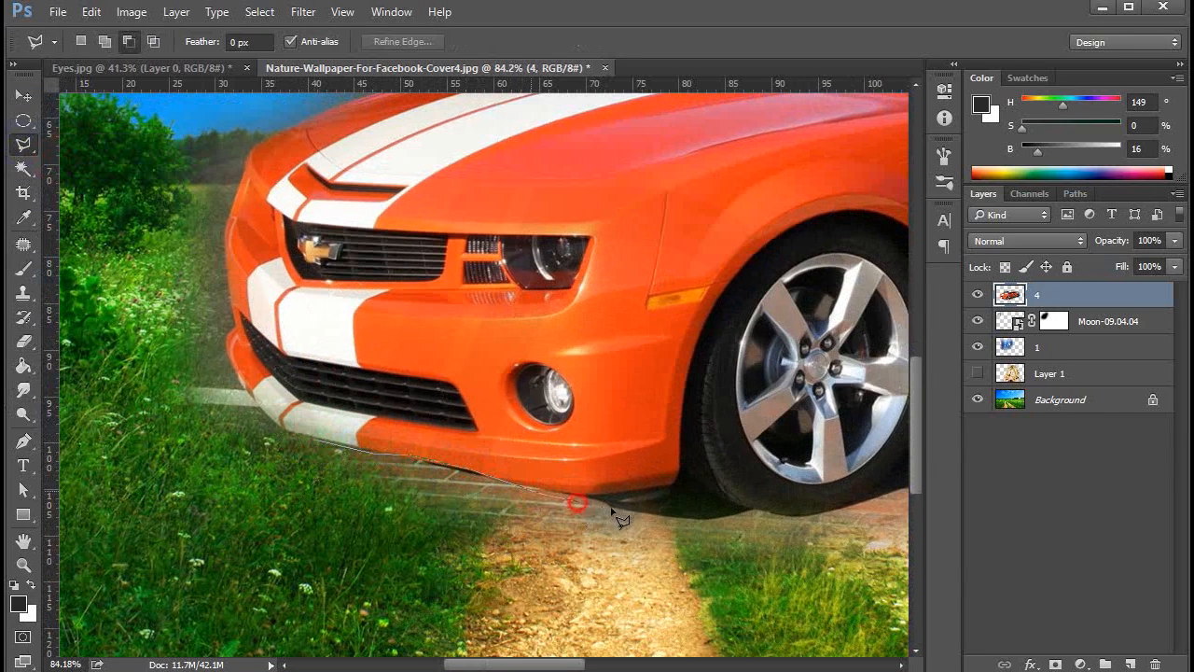
scroll(631, 522, right, 5)
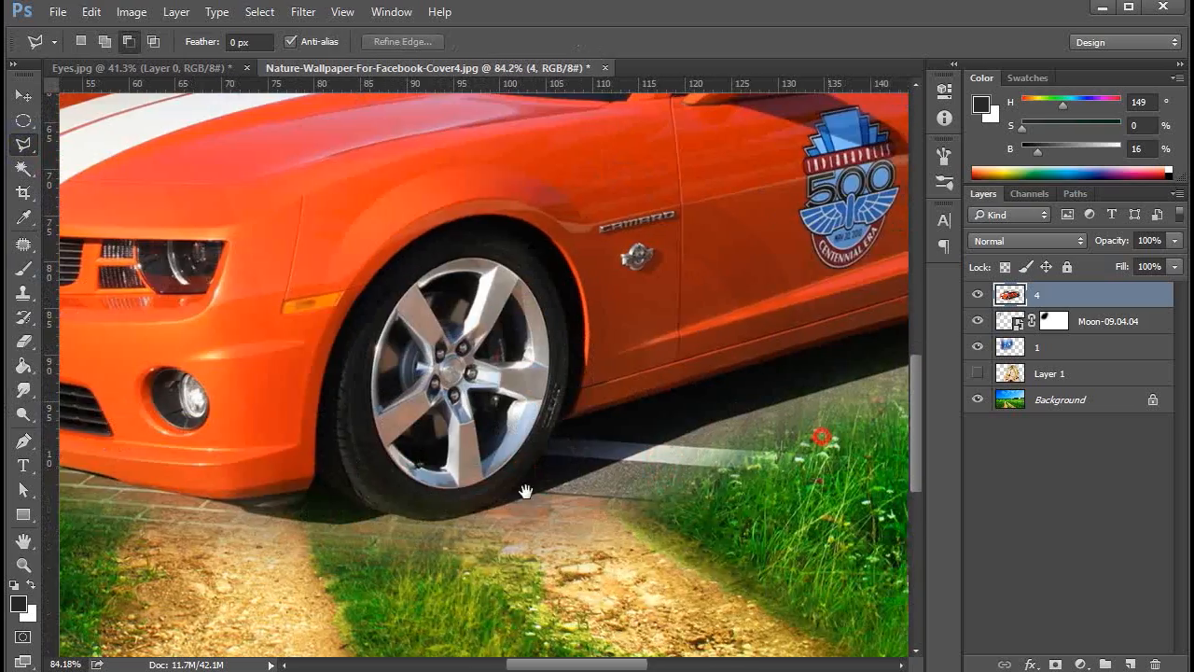
scroll(632, 432, down, 1)
drag(631, 431, 746, 352)
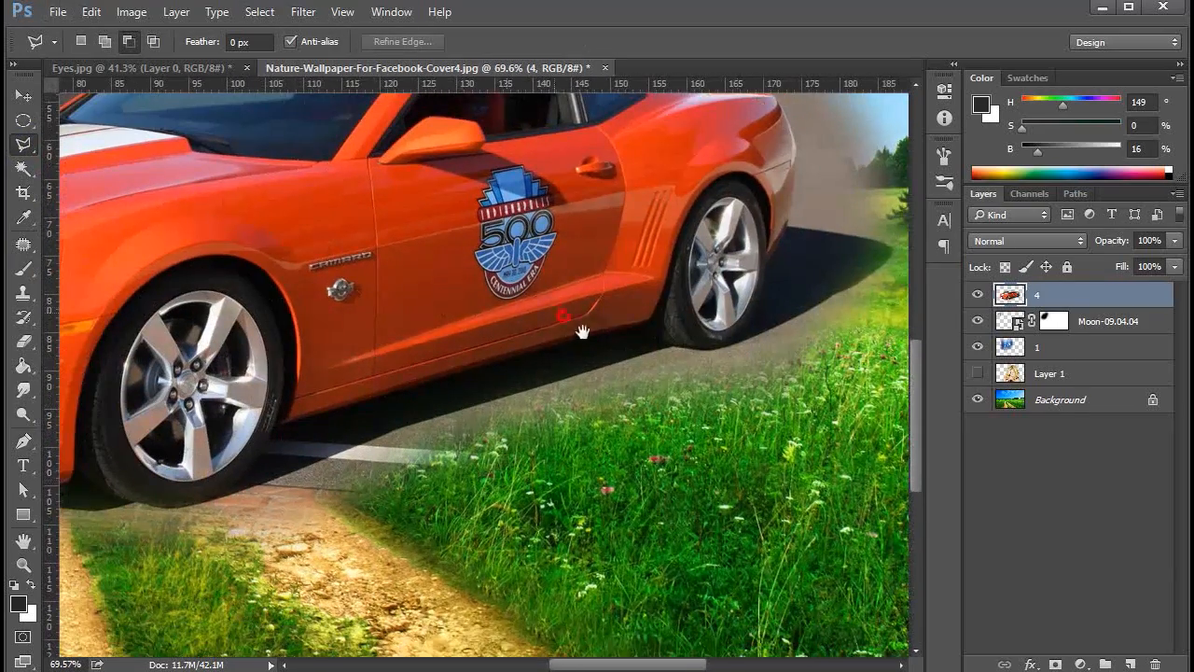
drag(582, 332, 612, 366)
Select the asphalt and white road line along the car's side with the Magic Wand and delete them piece by piece
click(24, 169)
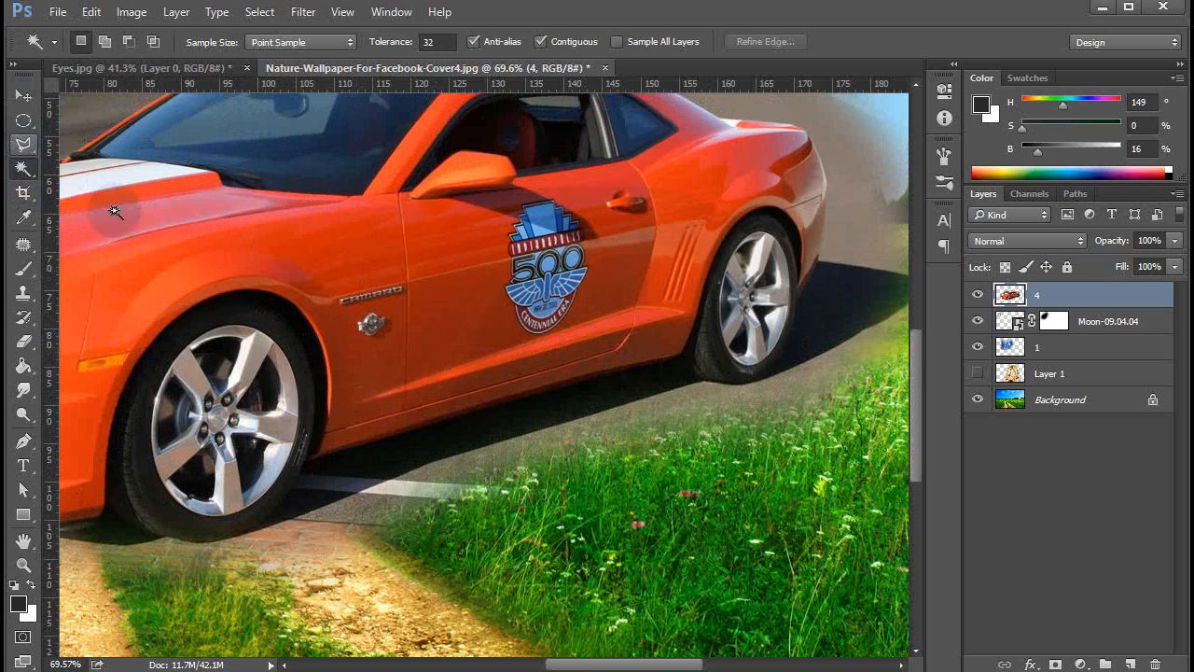
click(411, 483)
key(Delete)
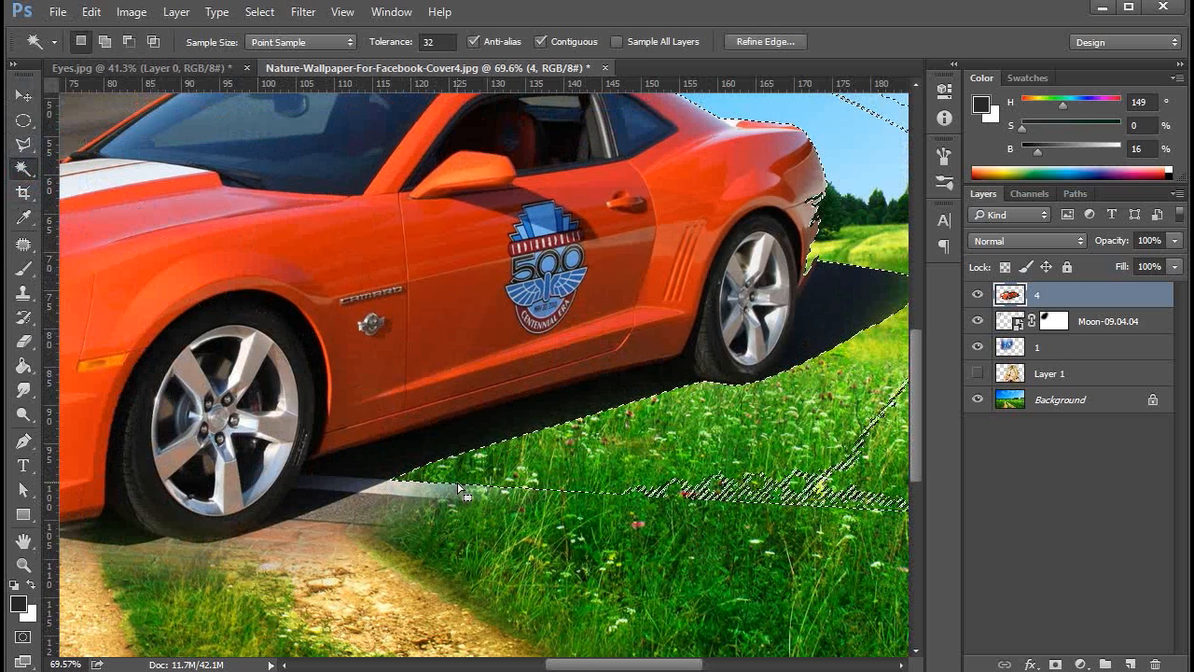
key(ctrl+d)
click(358, 514)
key(Delete)
click(411, 497)
key(Delete)
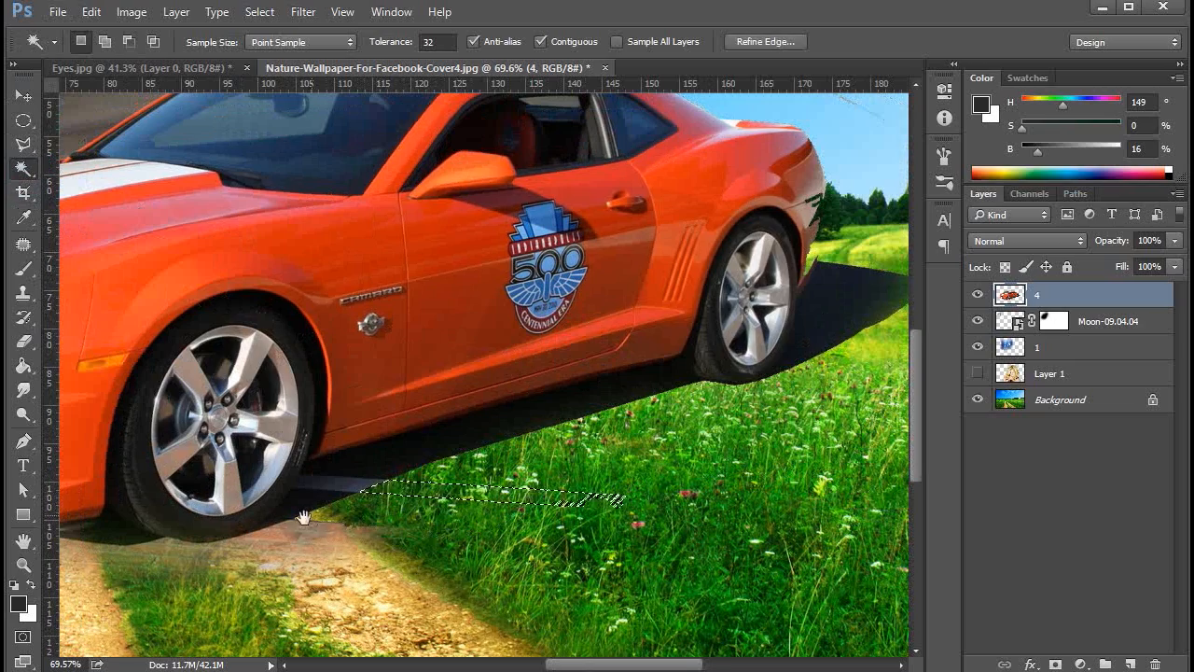
Delete the pavement remnants below the front wheel and bumper using Magic Wand selections, and clear the selection
scroll(485, 373, left, 5)
click(578, 508)
key(Delete)
click(517, 522)
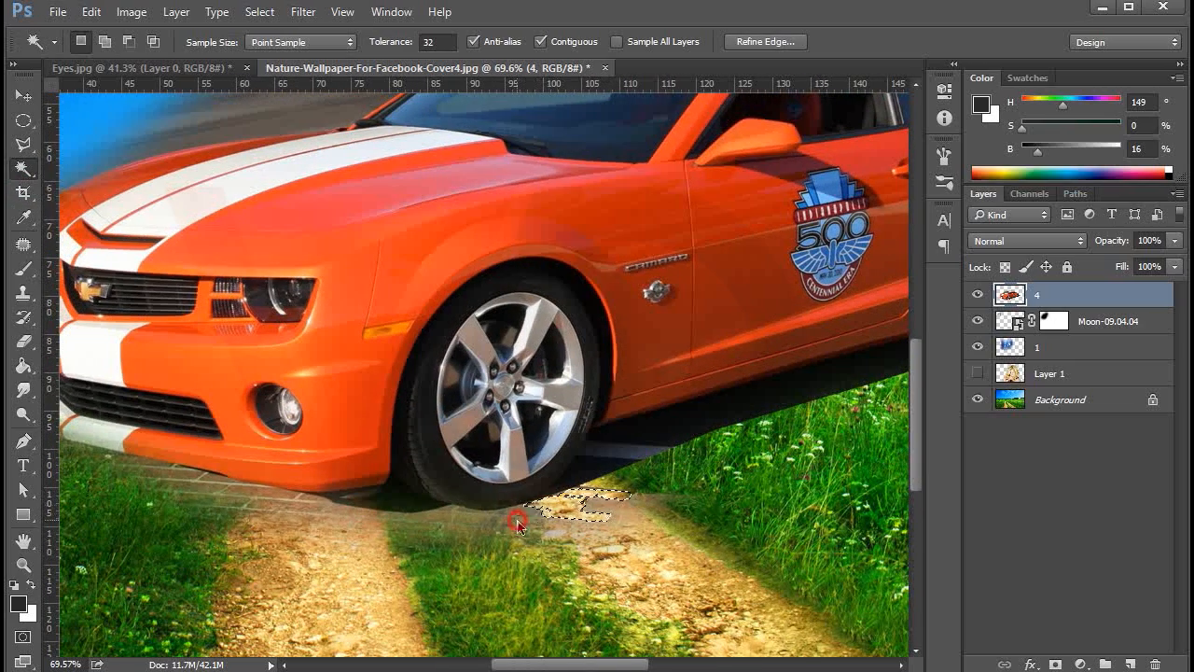
key(Delete)
mouse_move(308, 526)
mouse_down()
mouse_move(476, 548)
mouse_move(438, 482)
mouse_up()
key(ctrl+d)
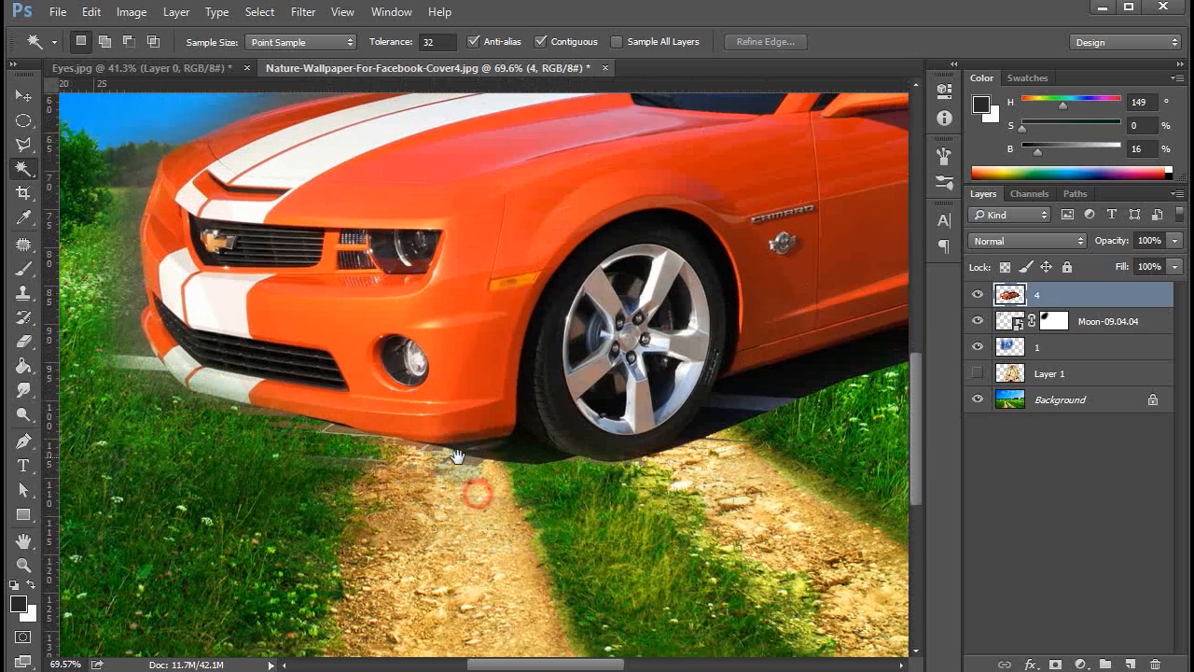
Erase the leftover racetrack around the car's front bumper and above its hood with the Eraser at 70 px
key(e)
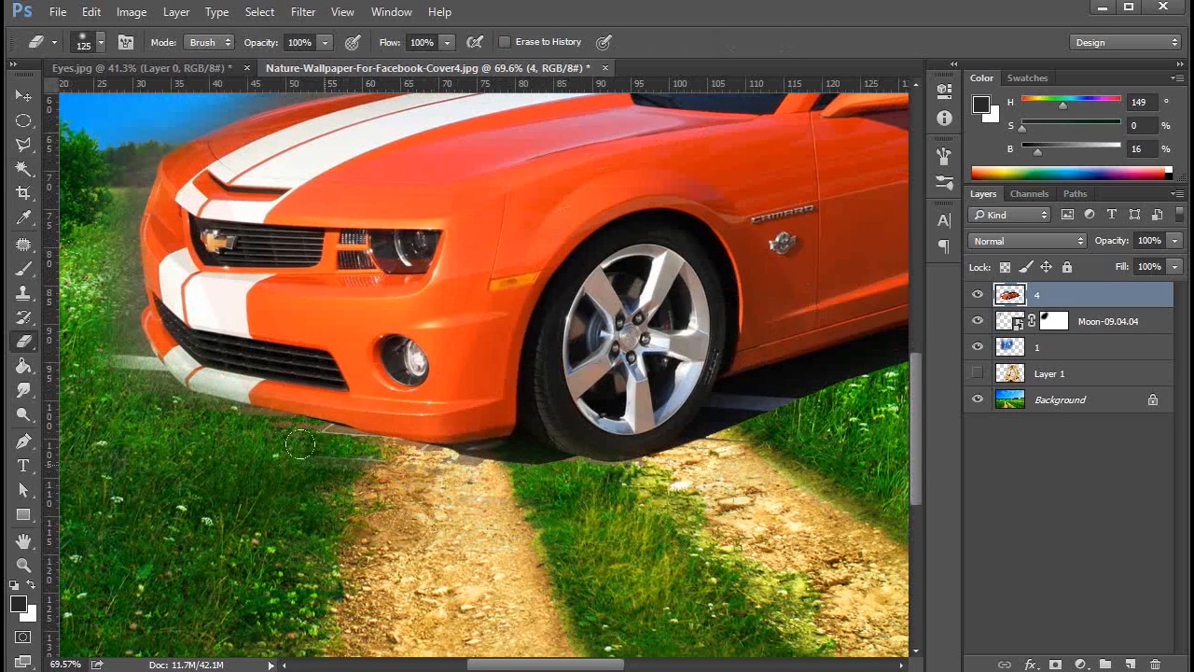
key(bracketleft)
key(bracketleft)
key(bracketleft)
mouse_move(103, 289)
mouse_down()
mouse_move(114, 398)
mouse_move(129, 306)
mouse_up()
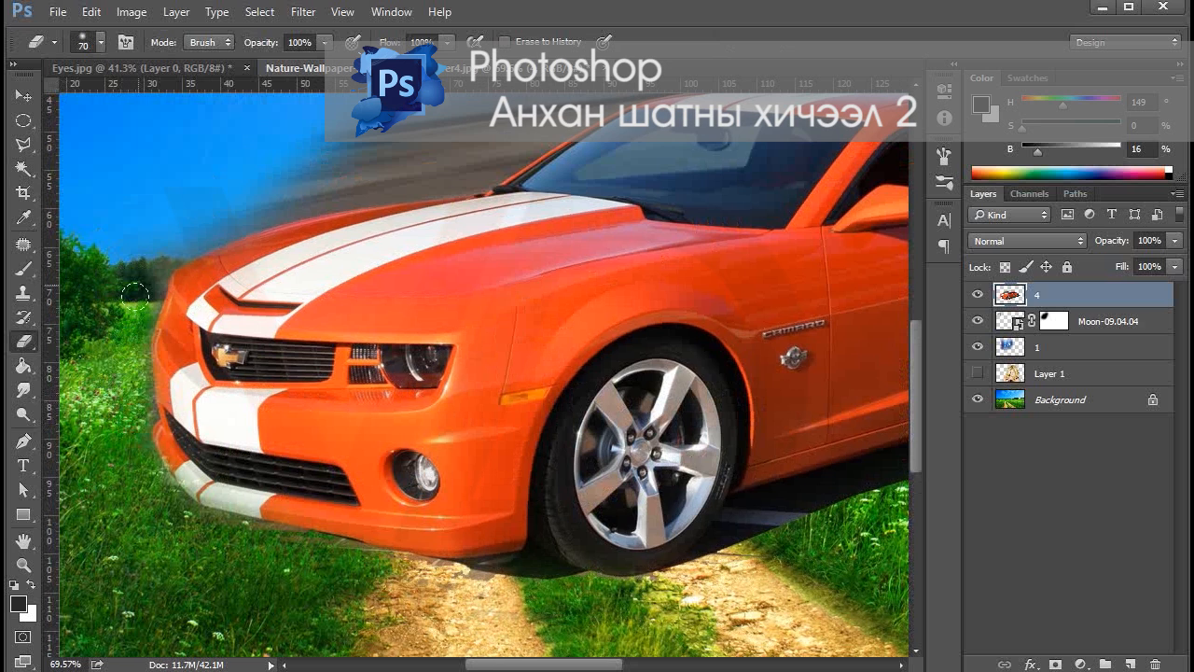
drag(161, 268, 93, 373)
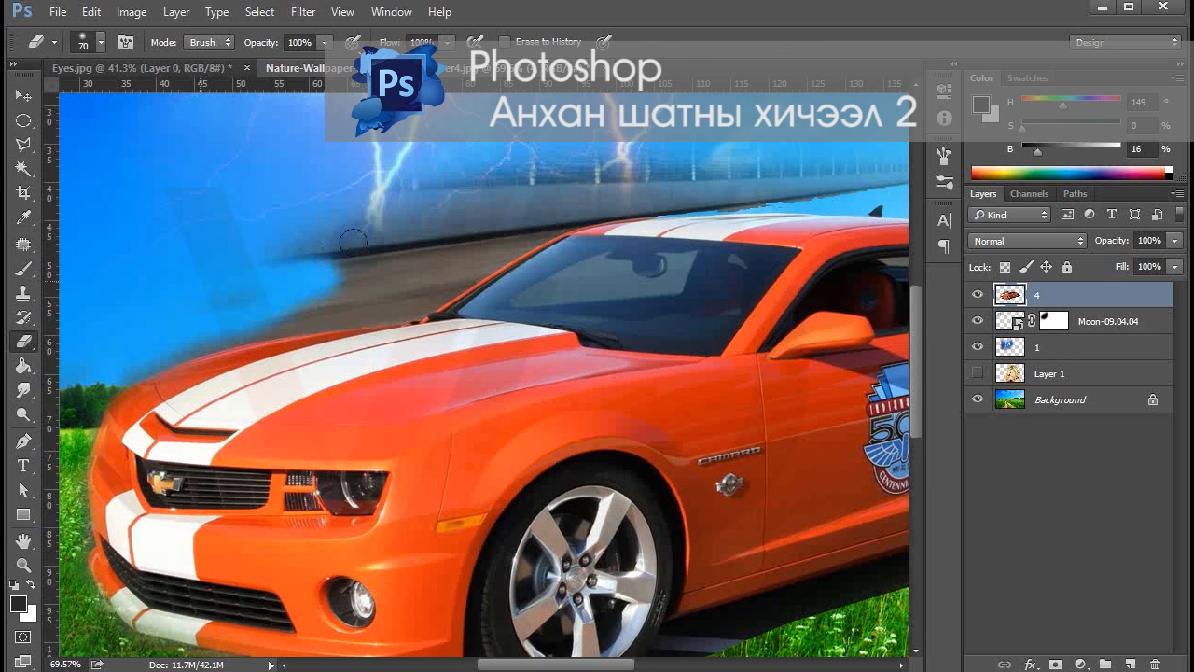
drag(405, 221, 352, 280)
Delete the asphalt behind the windshield and the grey wall strip above the roof using Magic Wand selections
key(w)
click(333, 317)
key(Delete)
key(ctrl+d)
drag(666, 270, 384, 377)
click(267, 342)
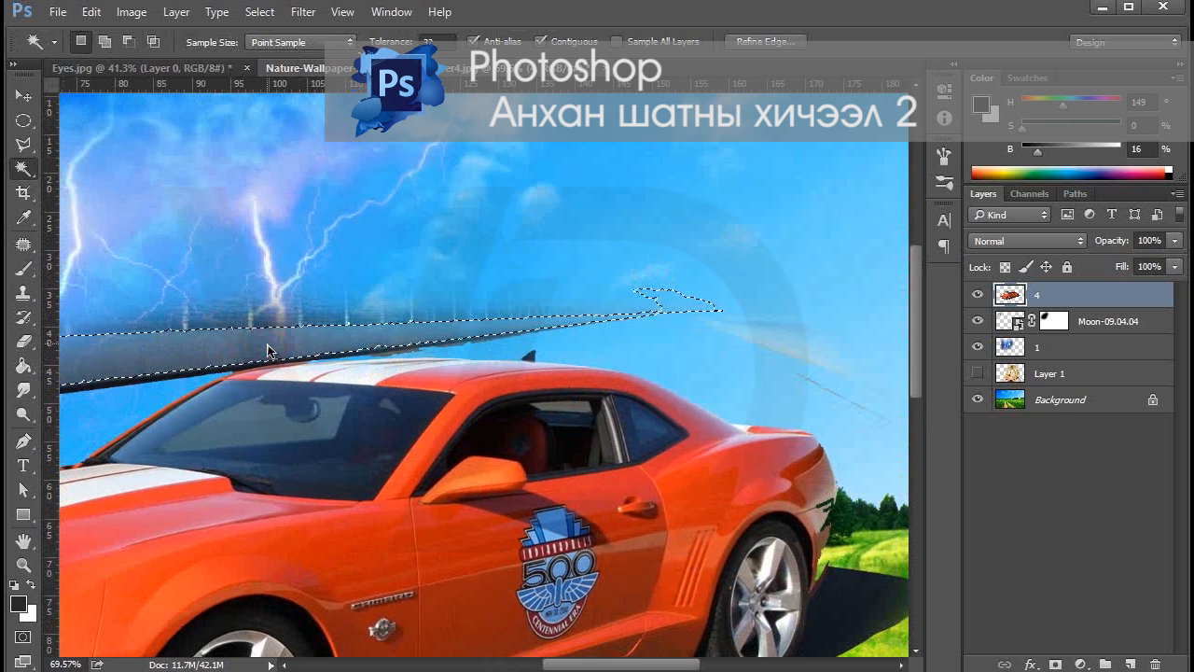
key(ctrl+d)
Erase the dark line remaining in the sky above the hood and windshield with a 40 px Eraser
key(e)
mouse_move(65, 380)
mouse_down()
mouse_move(510, 332)
mouse_move(531, 351)
mouse_move(472, 341)
mouse_move(306, 352)
mouse_move(160, 377)
mouse_up()
drag(183, 365, 428, 320)
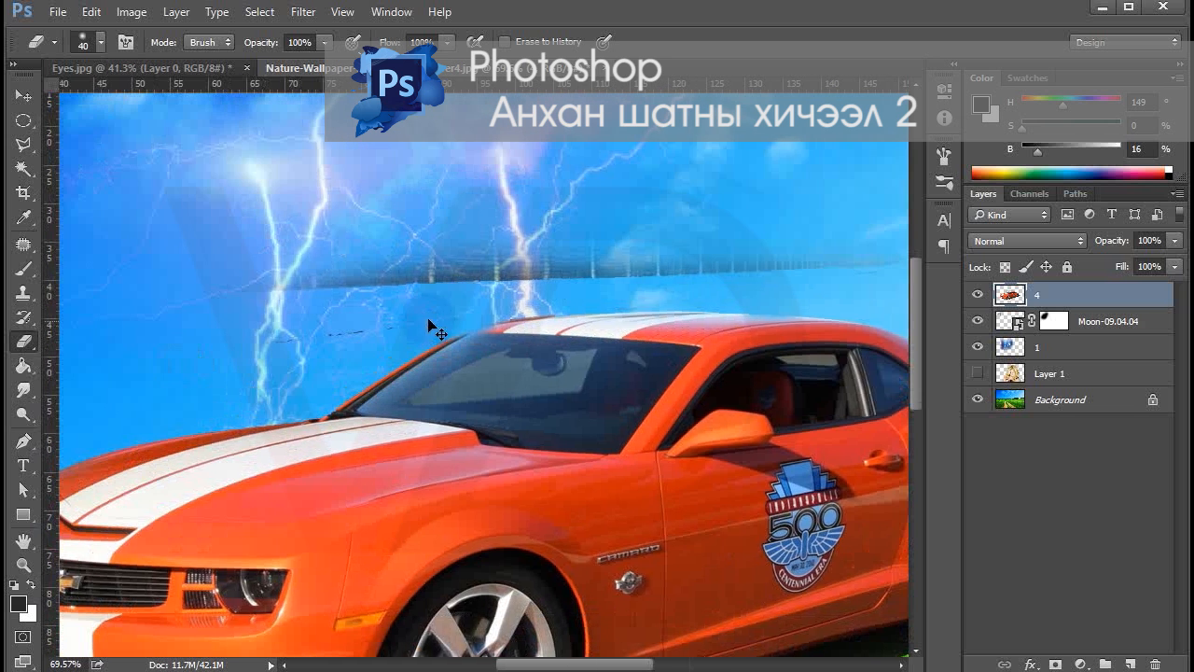
Outline the sky area above the car with the Polygonal Lasso, following the roof edge, and delete the fence remnants inside it
key(l)
click(778, 309)
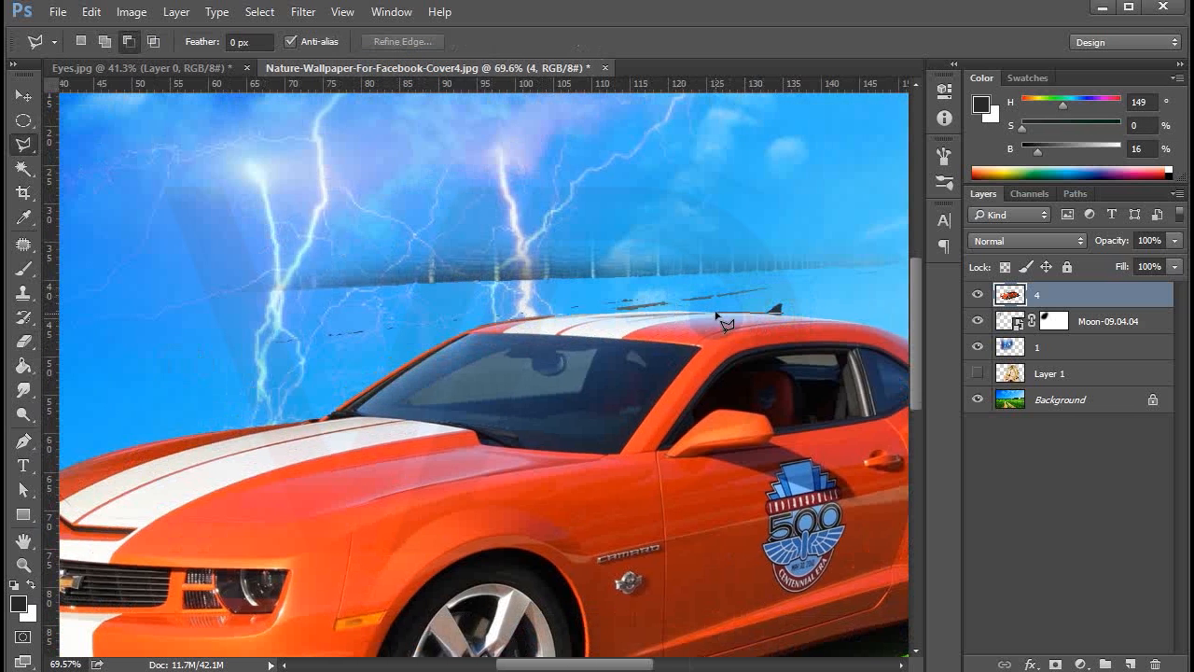
click(464, 334)
click(331, 409)
click(260, 410)
click(184, 380)
drag(155, 294, 357, 388)
click(230, 285)
drag(243, 261, 221, 435)
click(98, 350)
click(284, 283)
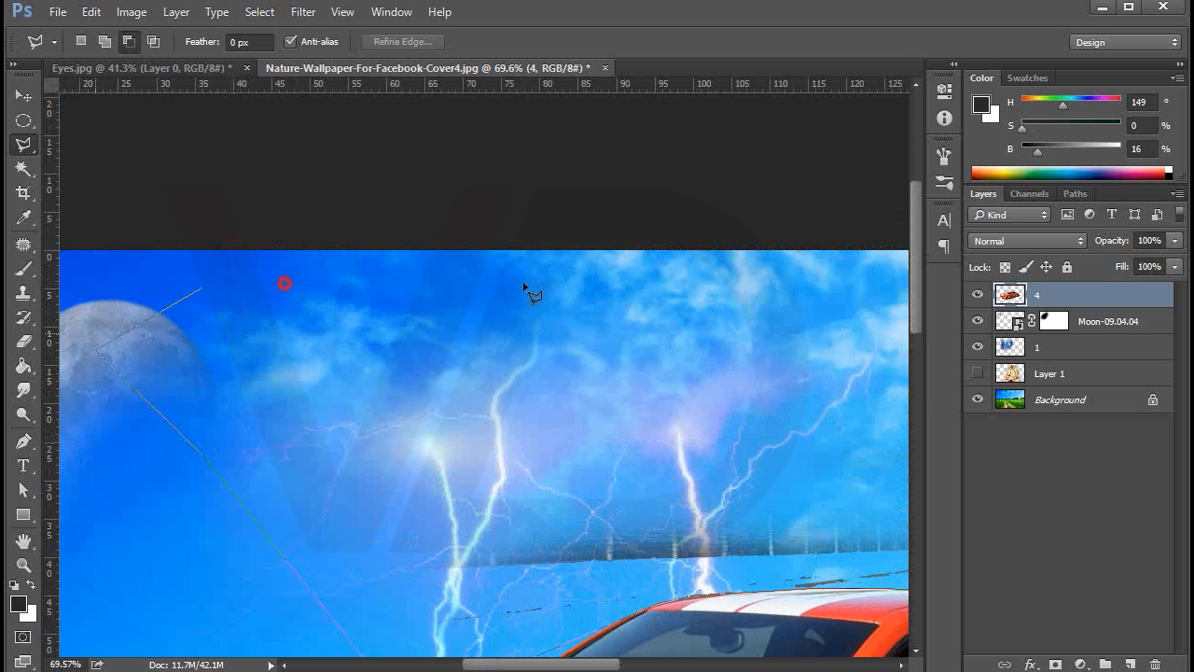
click(408, 107)
click(799, 274)
mouse_move(807, 320)
mouse_down()
mouse_move(419, 177)
mouse_move(429, 208)
mouse_up()
click(675, 202)
click(829, 296)
drag(734, 338, 382, 137)
click(720, 173)
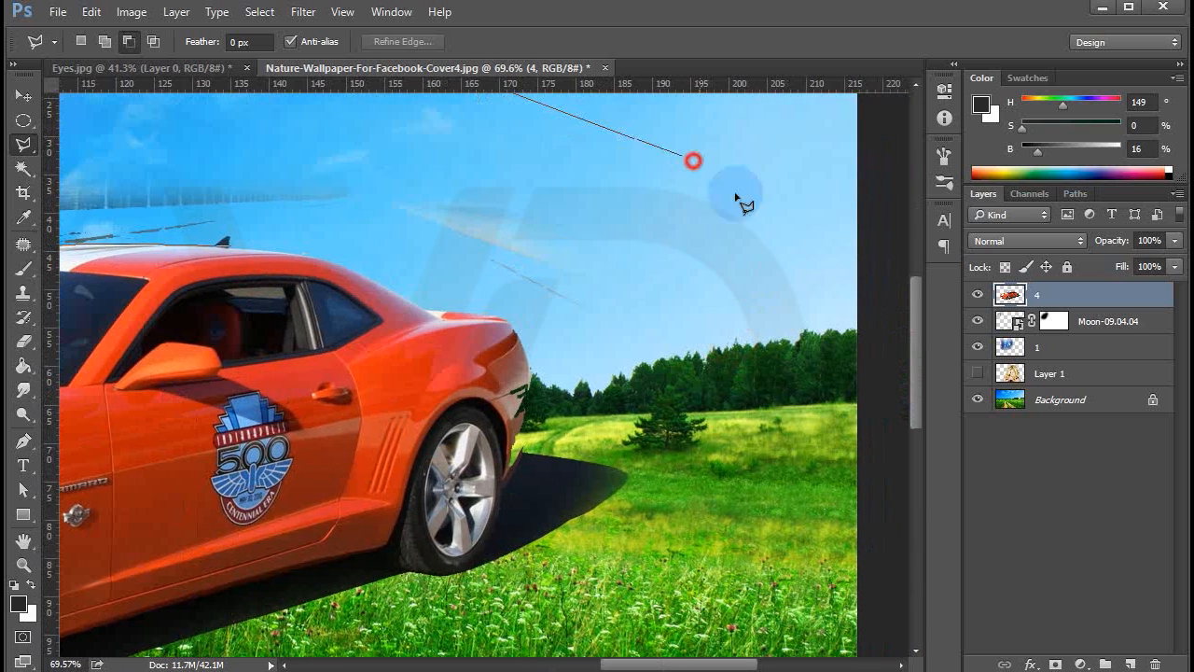
click(826, 377)
click(695, 512)
click(537, 324)
click(491, 277)
double_click(299, 243)
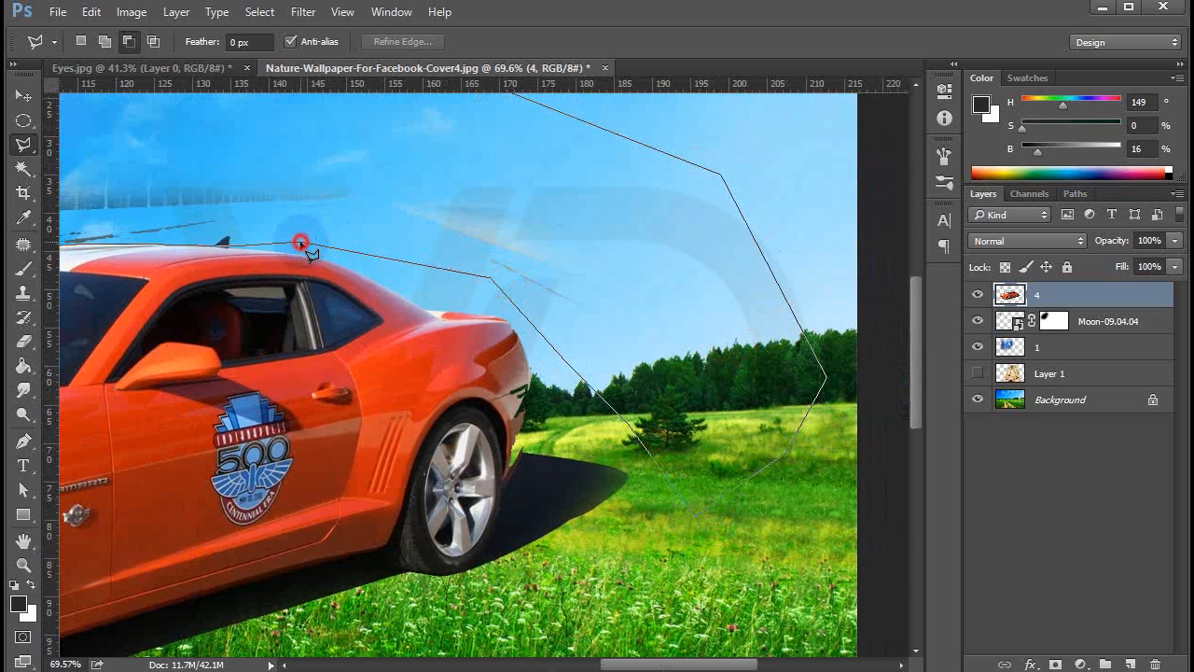
key(Delete)
key(ctrl+d)
Move the car down onto the dirt path and scale it down slightly with Free Transform
key(v)
scroll(586, 275, down, 8)
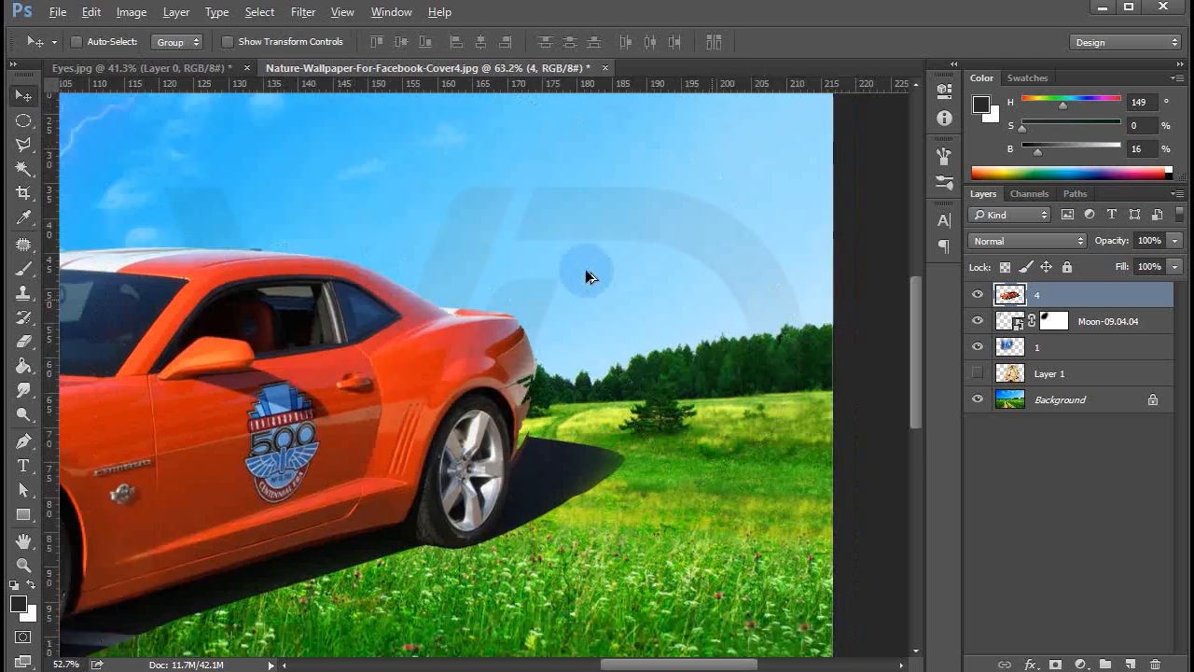
key(alt+v)
click(1086, 296)
drag(624, 367, 638, 425)
key(ctrl+t)
mouse_move(715, 311)
mouse_down()
mouse_move(687, 320)
mouse_move(704, 317)
mouse_up()
key(Return)
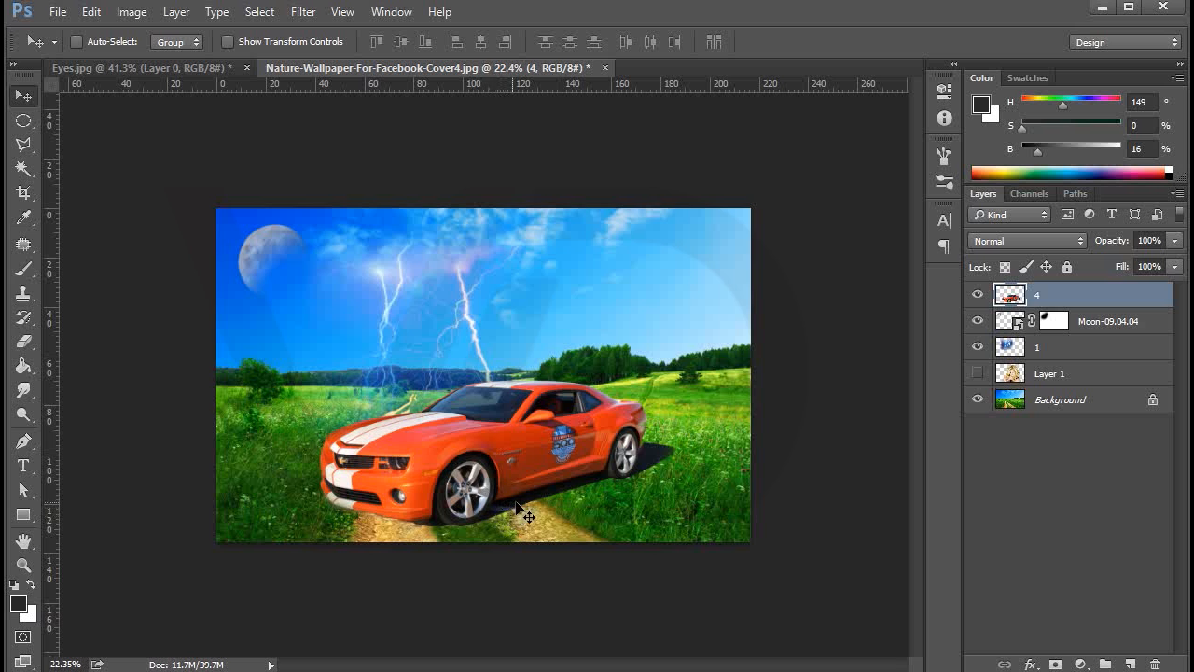
Soften the car's shadow behind the rear wheel and along the path with a 300 px Eraser
key(e)
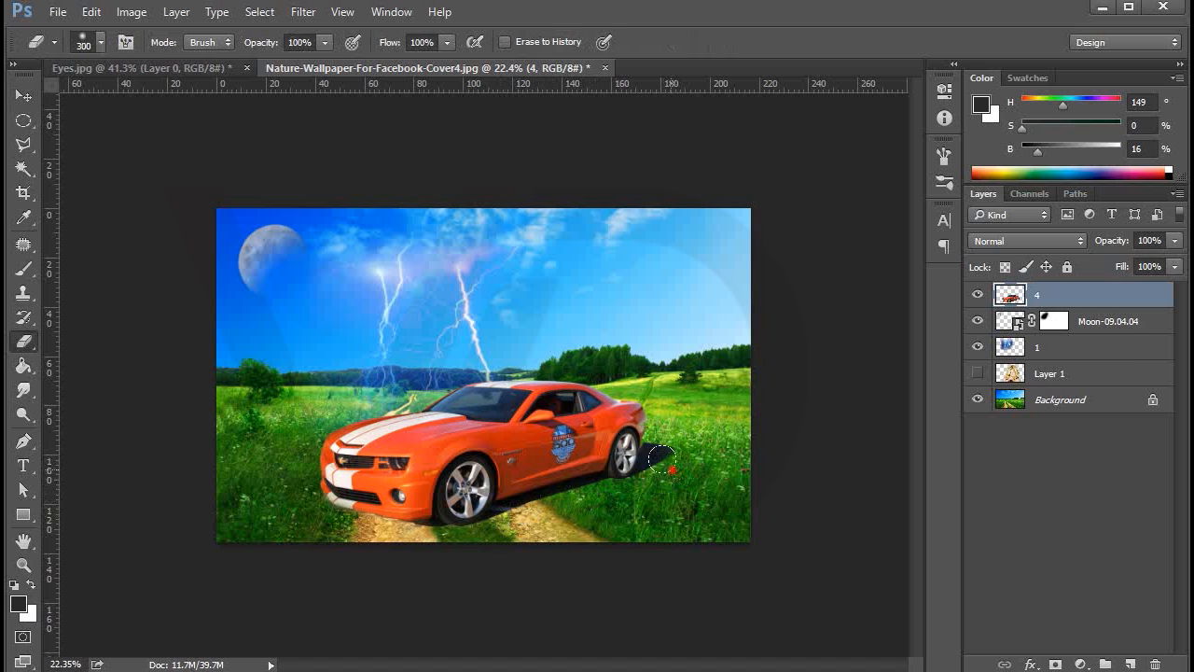
drag(528, 508, 564, 509)
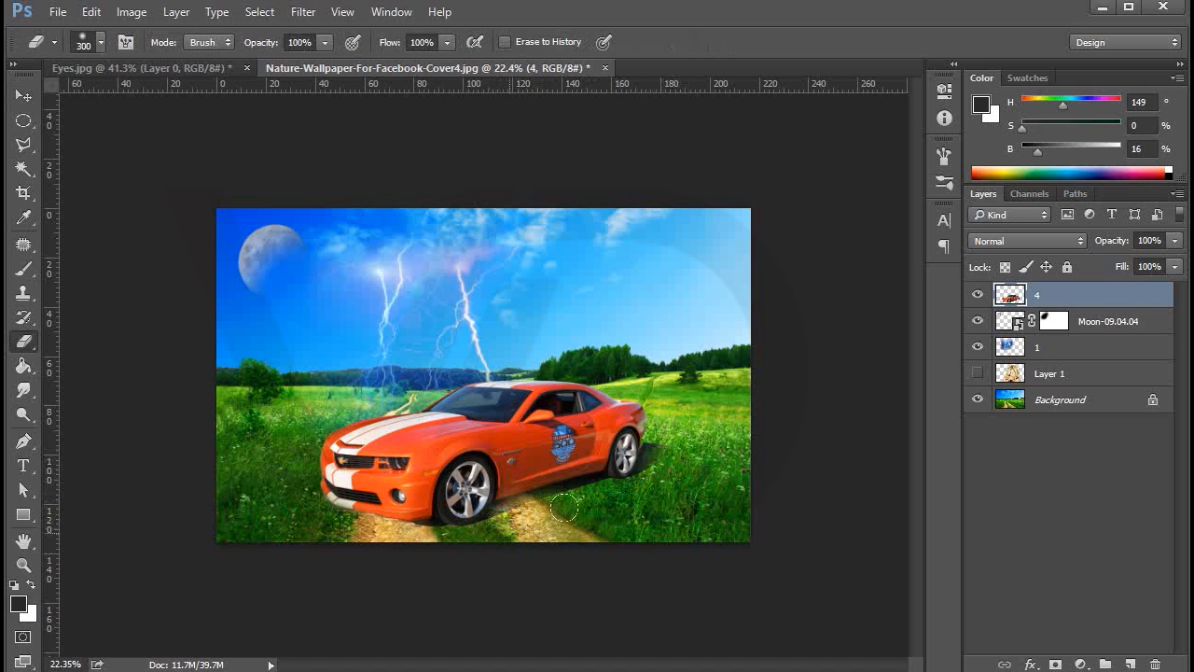
key(v)
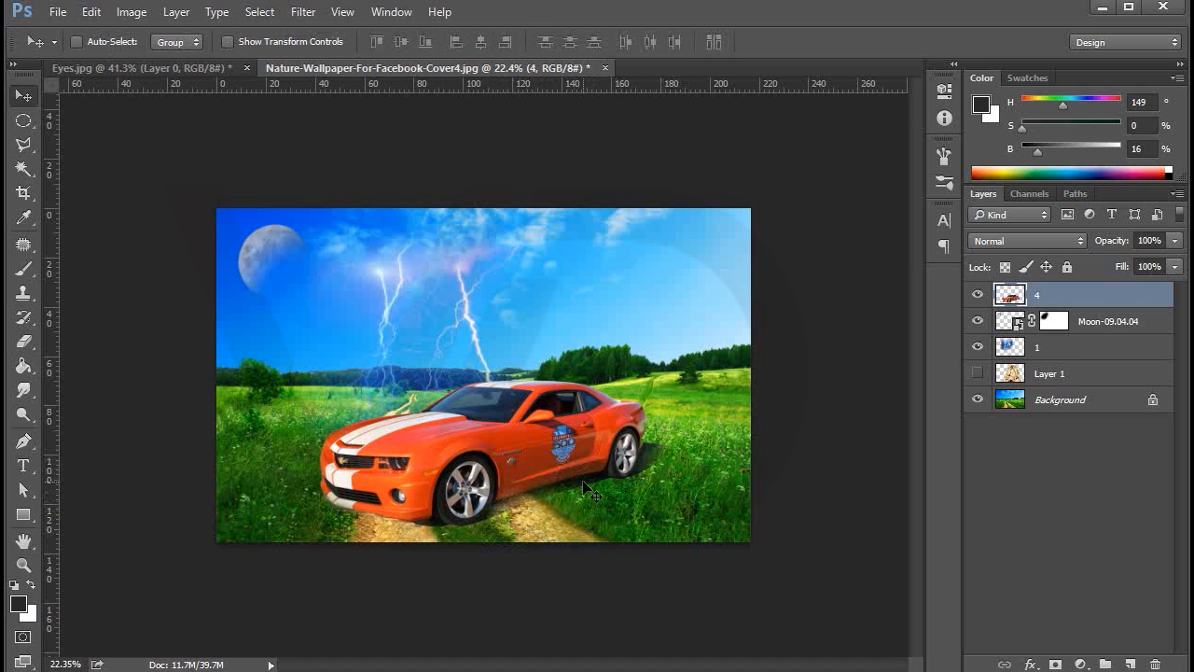